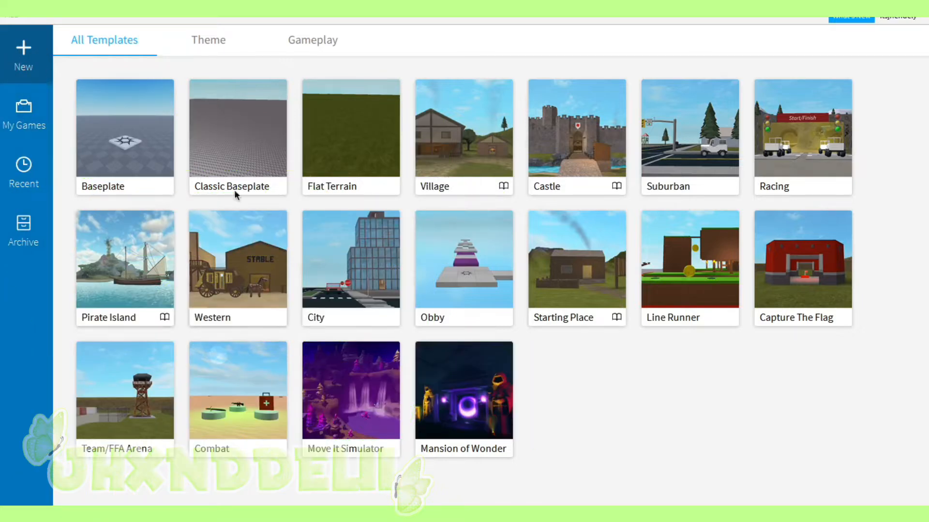
# - Create a place from the Classic Baseplate template and show the Explorer, Properties and Toolbox windows
pyautogui.click(237, 160)
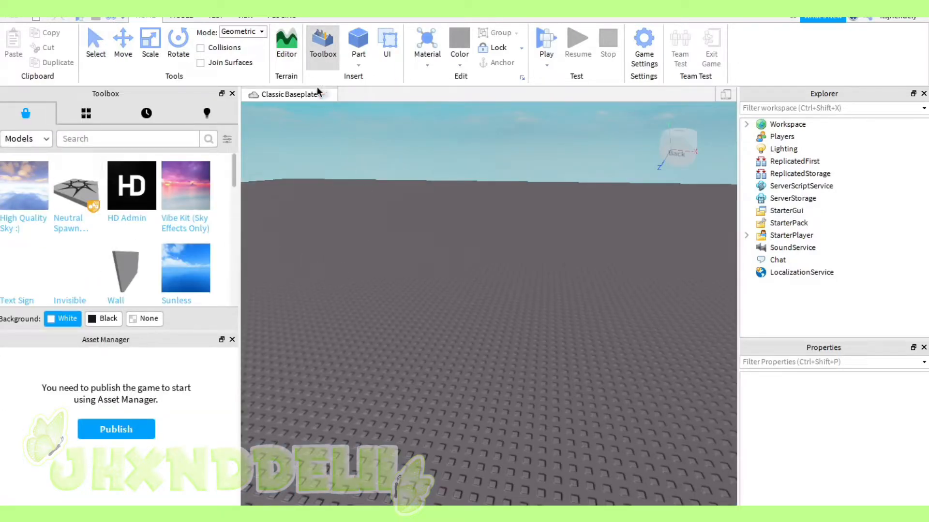
pyautogui.click(245, 15)
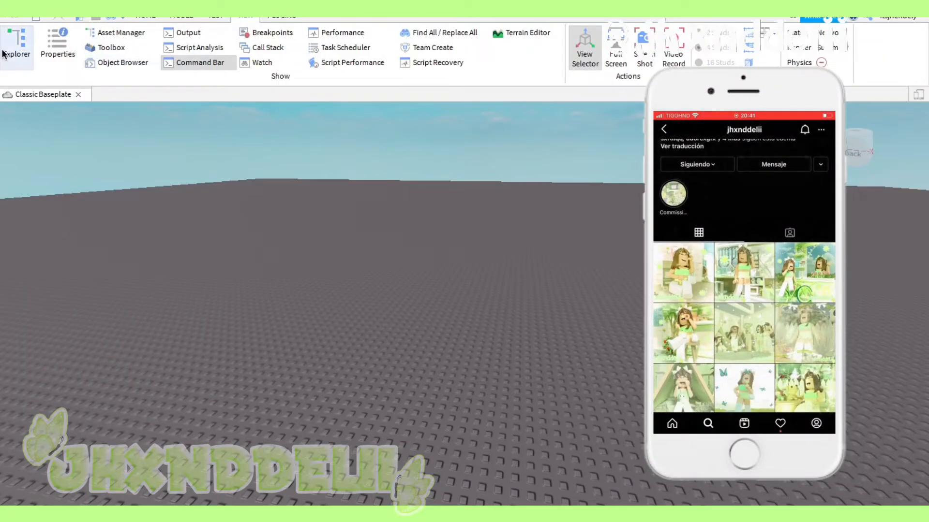
pyautogui.click(14, 46)
pyautogui.click(58, 54)
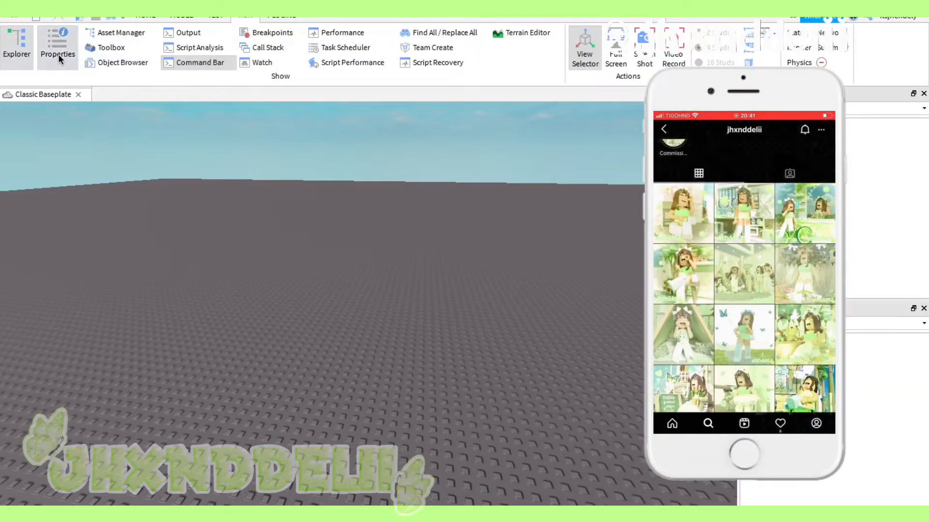
pyautogui.click(128, 46)
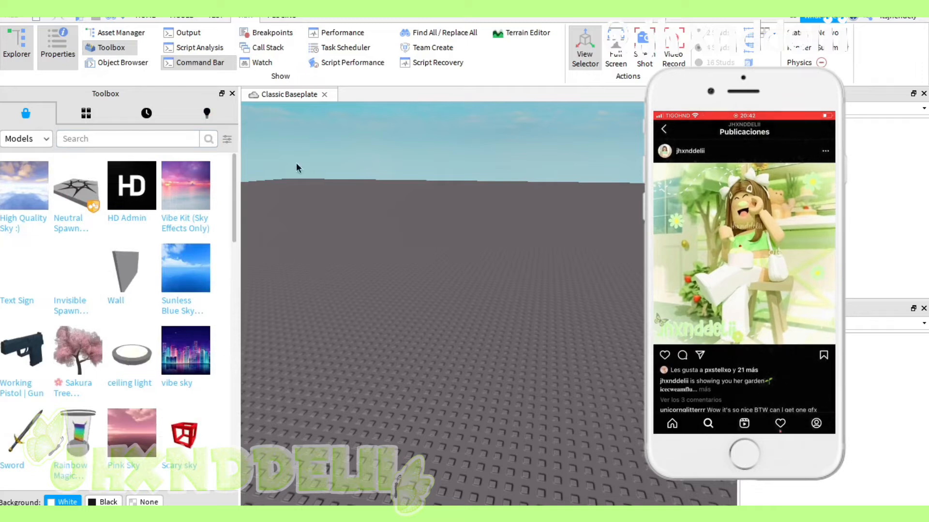
# - Set the Toolbox category to Plugins and search it for "load character"
pyautogui.click(287, 18)
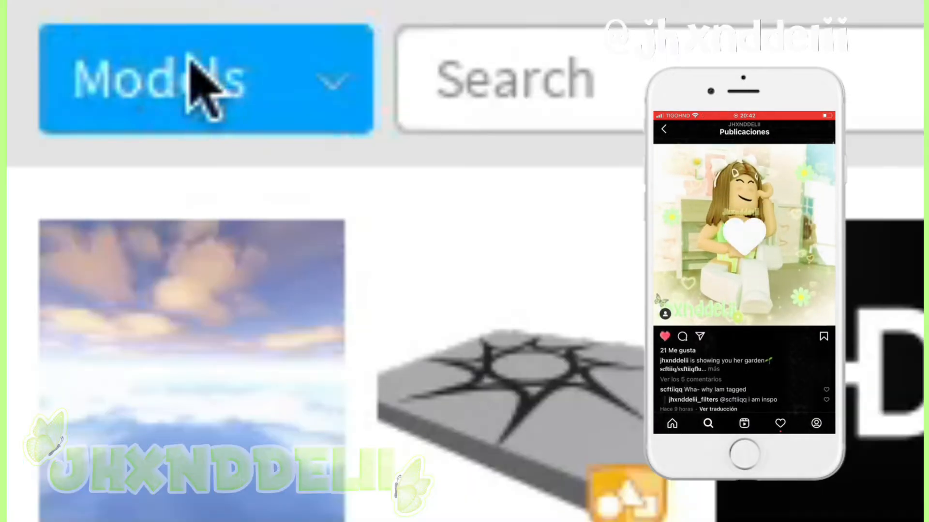
pyautogui.click(24, 138)
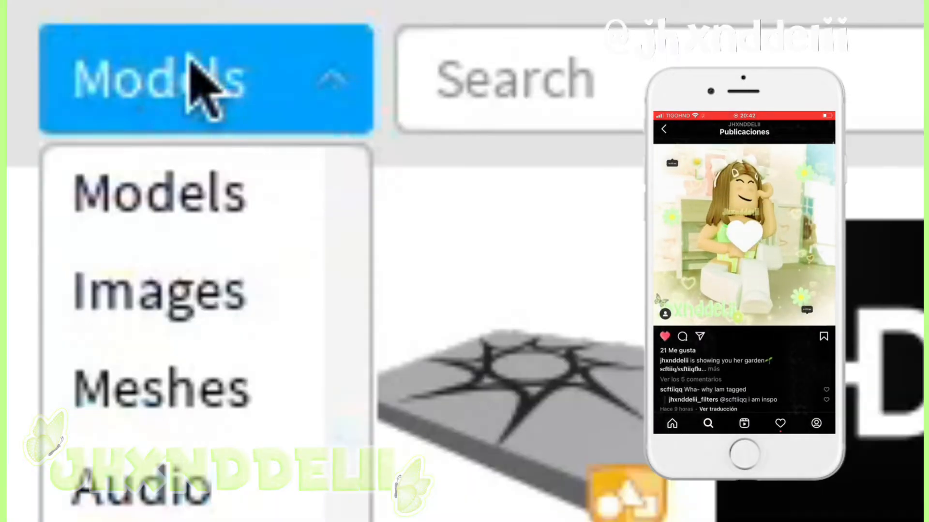
pyautogui.click(30, 234)
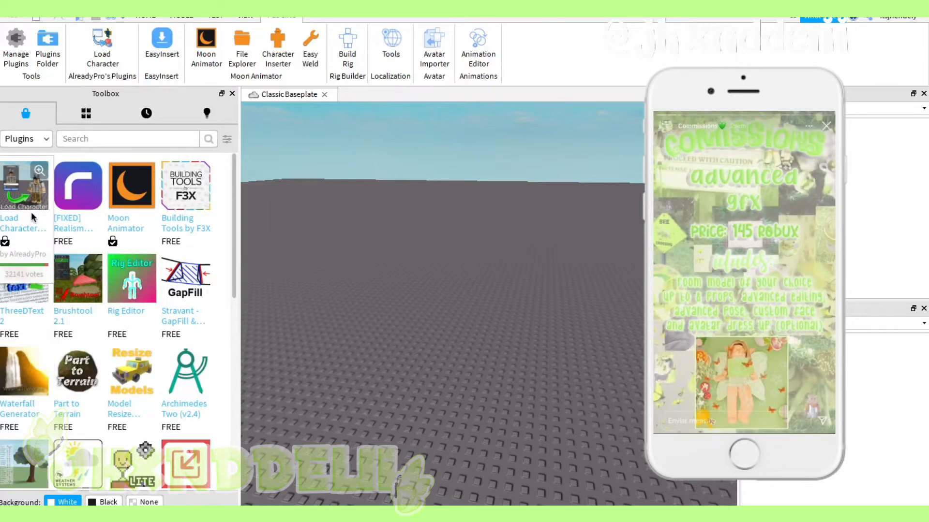
pyautogui.click(88, 141)
pyautogui.write('load character')
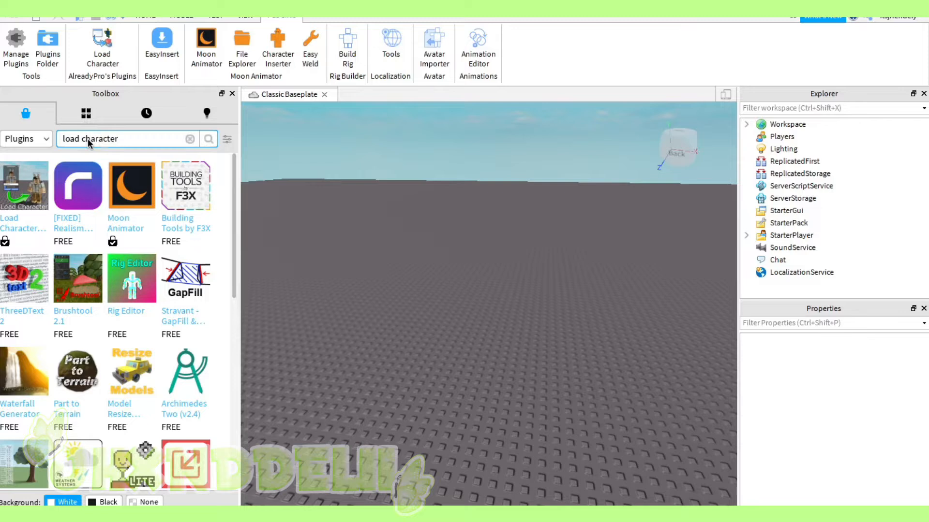
pyautogui.press('Return')
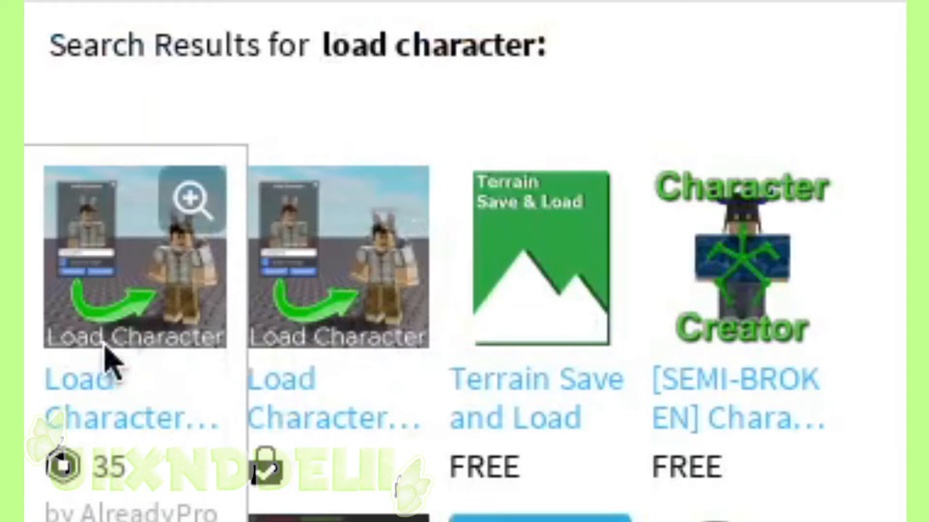
# - Examine the details of the Load Character Lite plugin in the search results, including its install state
pyautogui.click(364, 430)
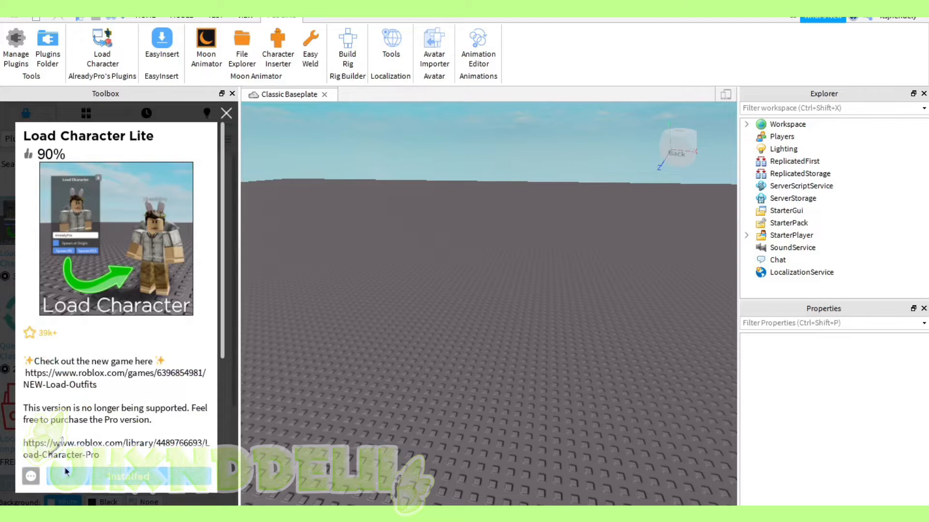
pyautogui.click(28, 333)
pyautogui.click(226, 114)
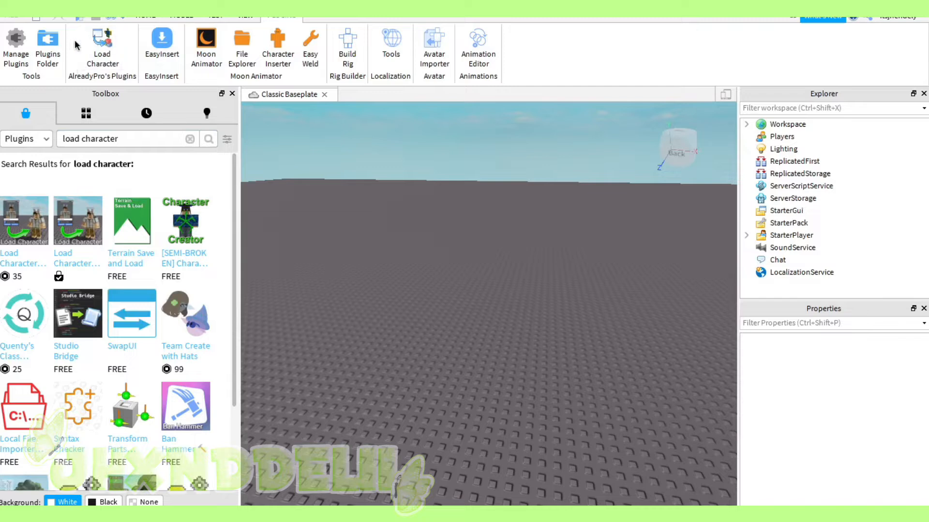
# - Use Load Character to spawn an R6 avatar at the origin for the desired Roblox username, and frame it in view
pyautogui.click(102, 46)
pyautogui.click(389, 360)
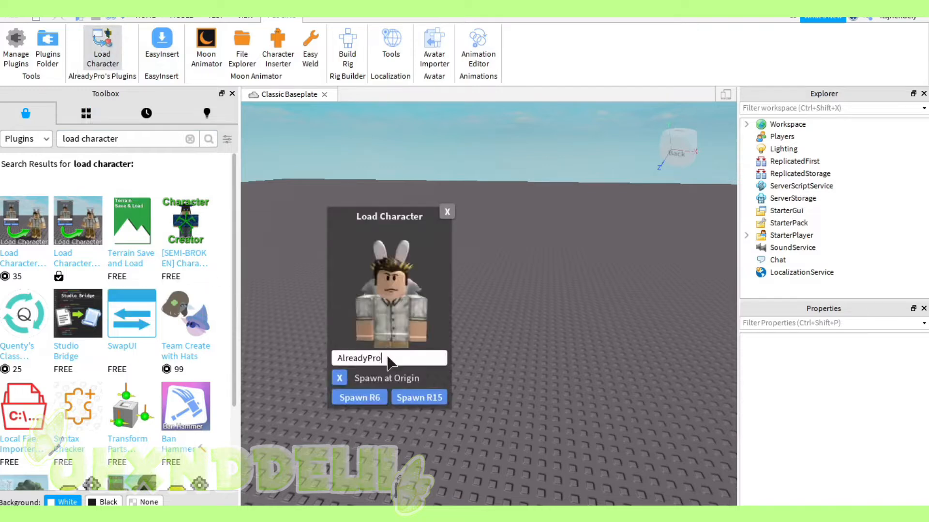
pyautogui.moveTo(387, 357); pyautogui.dragTo(319, 358)
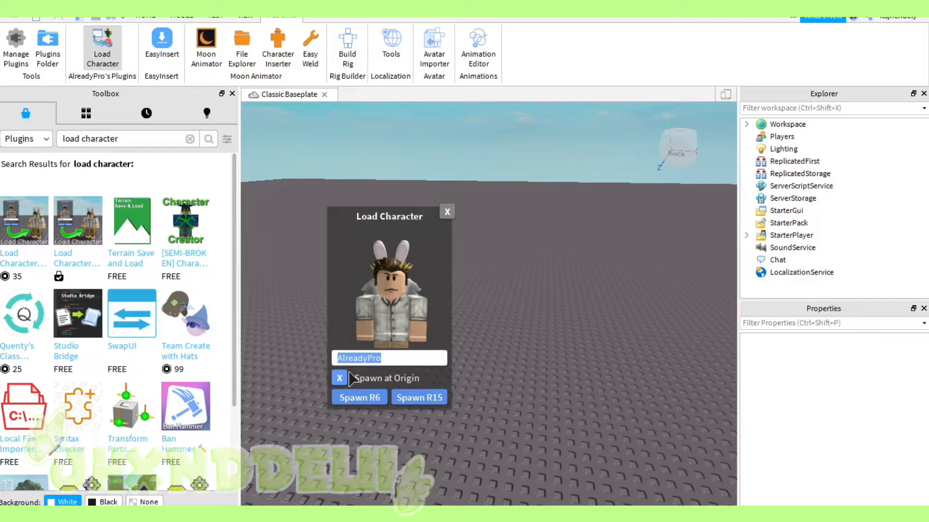
pyautogui.press('BackSpace')
pyautogui.write('Itsjhendely')
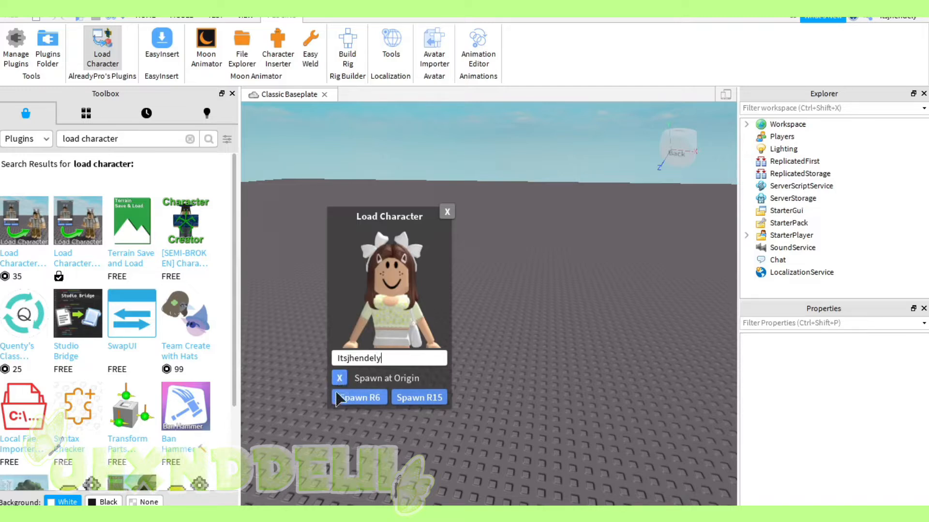
pyautogui.click(367, 401)
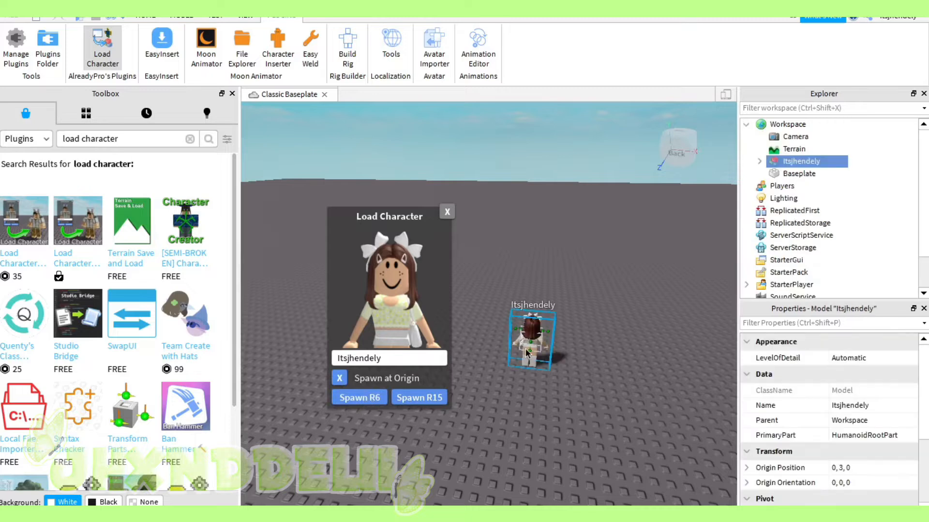
pyautogui.scroll(5, 525, 348)
pyautogui.press('f')
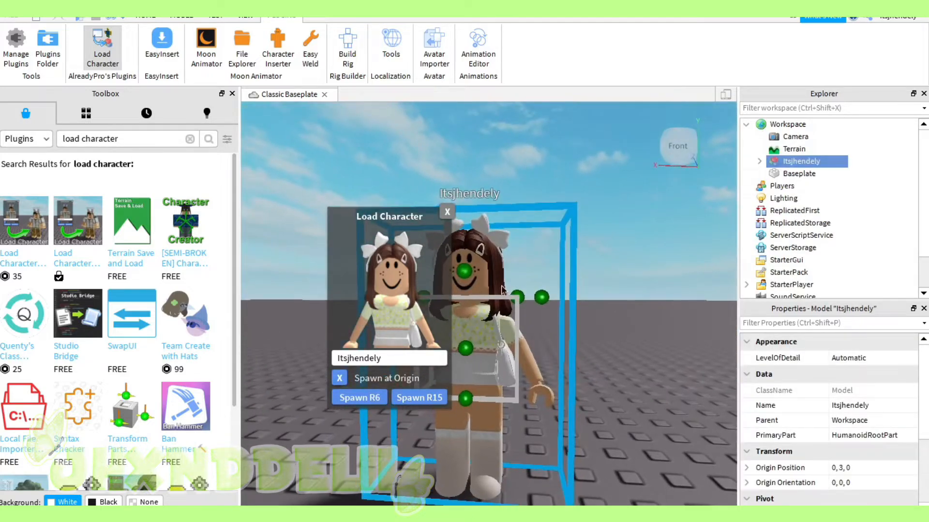
pyautogui.click(447, 212)
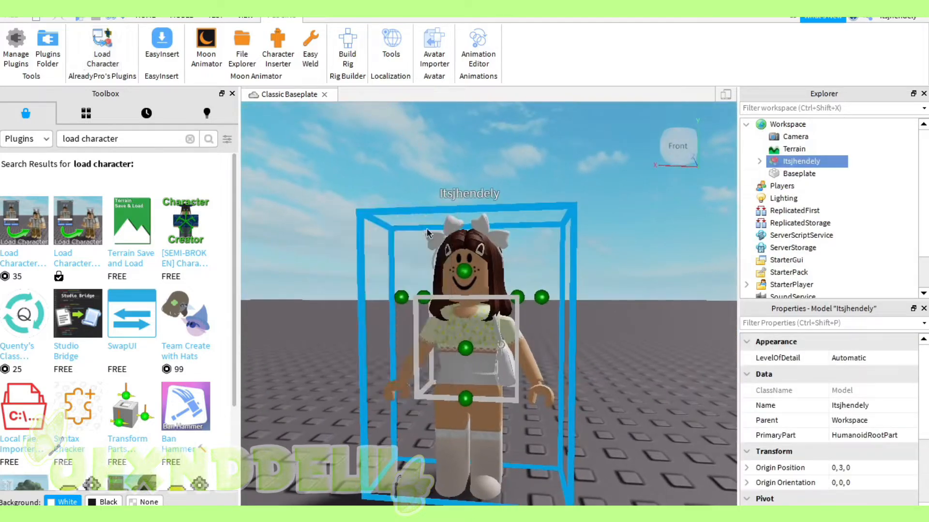
pyautogui.rightClick(764, 161)
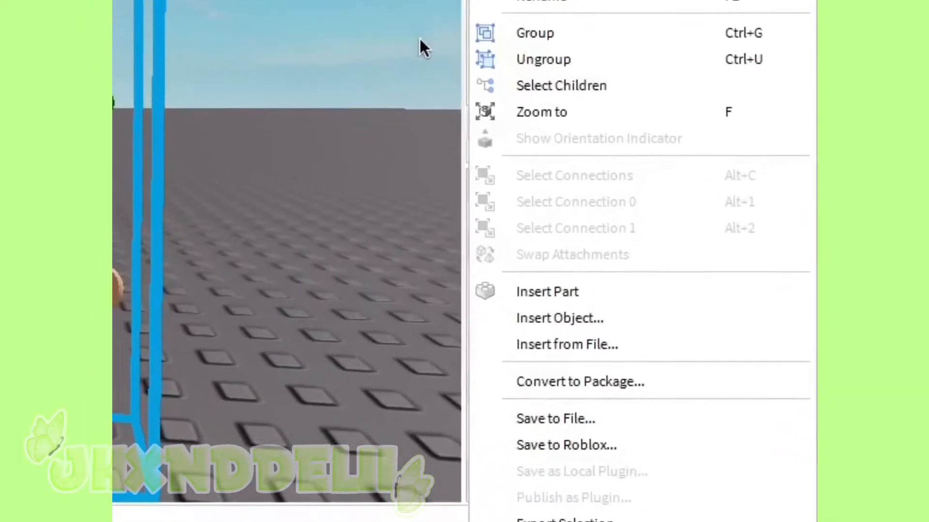
pyautogui.click(563, 521)
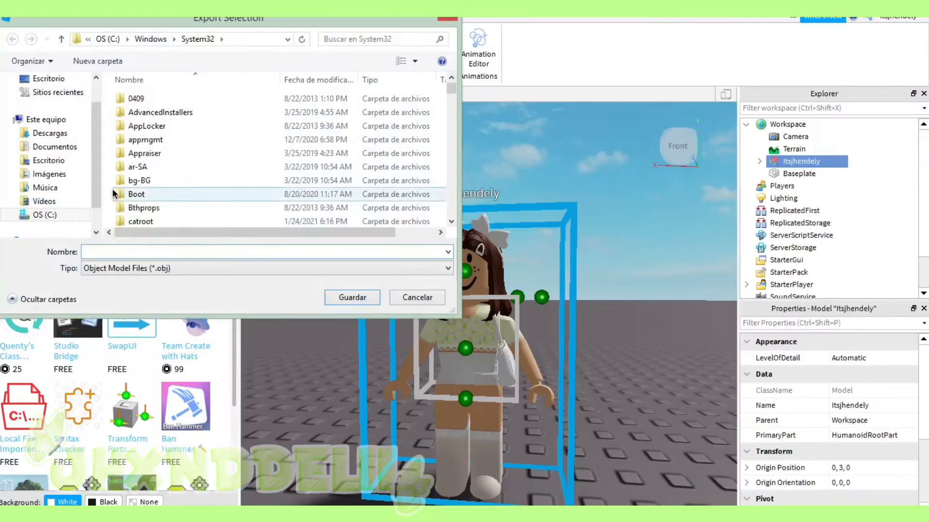
pyautogui.click(45, 146)
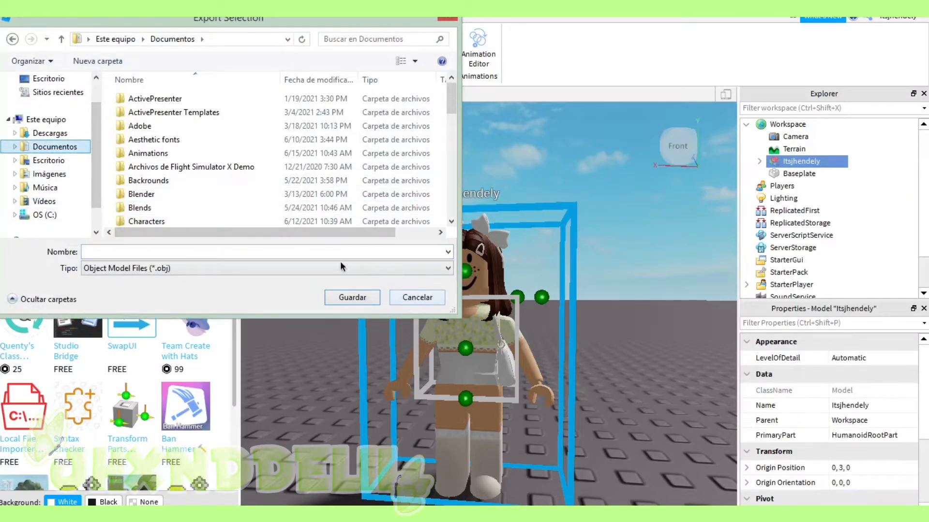
pyautogui.click(399, 298)
pyautogui.moveTo(313, 369); pyautogui.dragTo(313, 369, button='right')
# - Set the Toolbox category to Images and search it for "super super happy face"
pyautogui.click(8, 140)
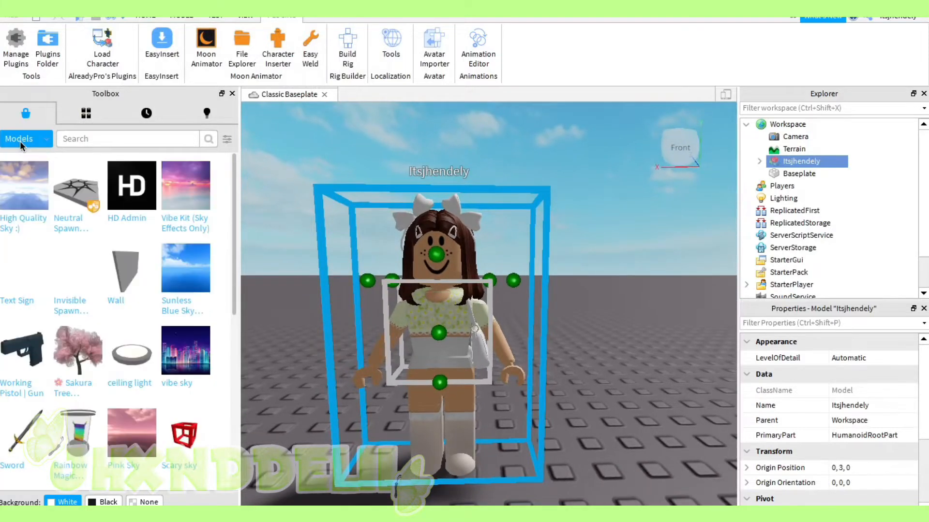
pyautogui.click(22, 137)
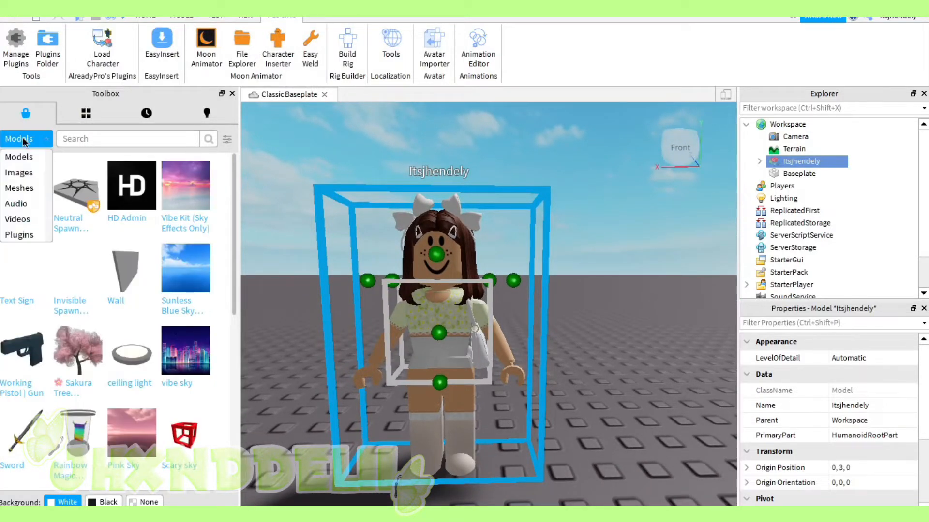
pyautogui.click(25, 172)
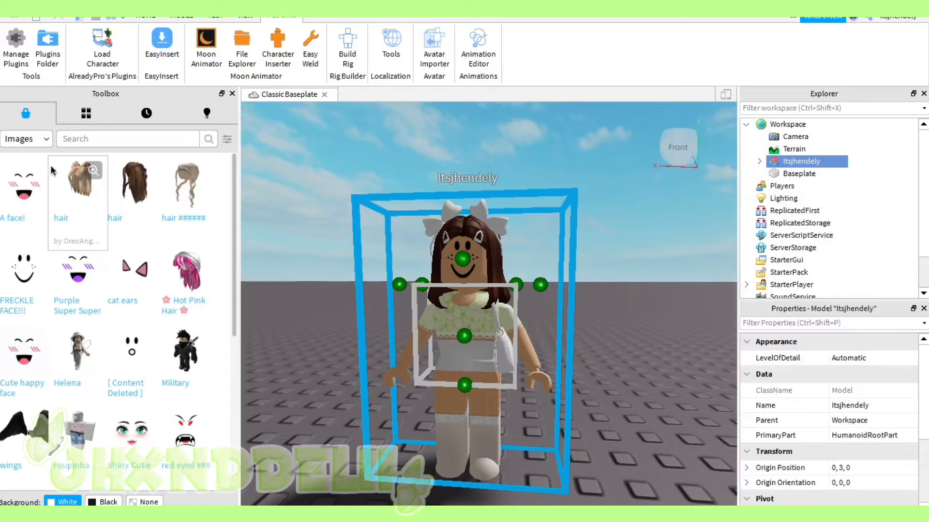
pyautogui.click(25, 139)
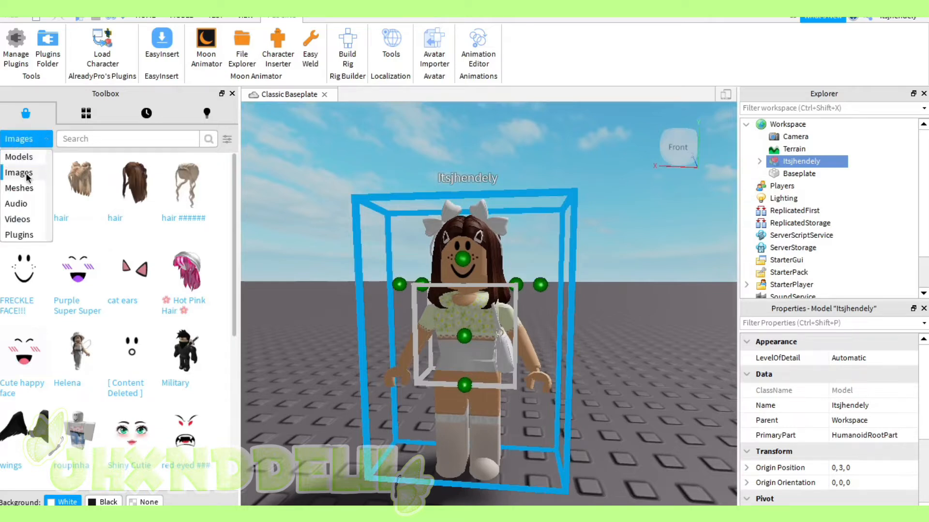
pyautogui.click(27, 173)
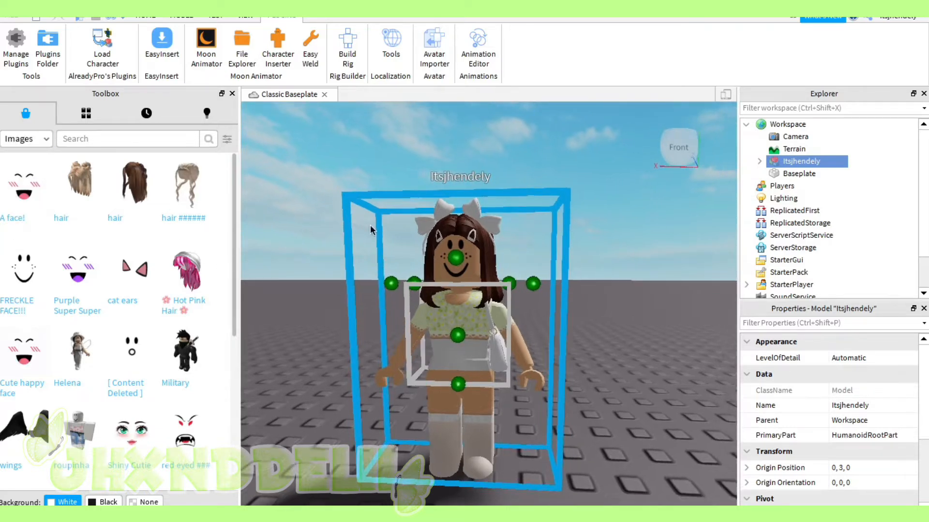
pyautogui.moveTo(370, 225); pyautogui.dragTo(304, 125, button='middle')
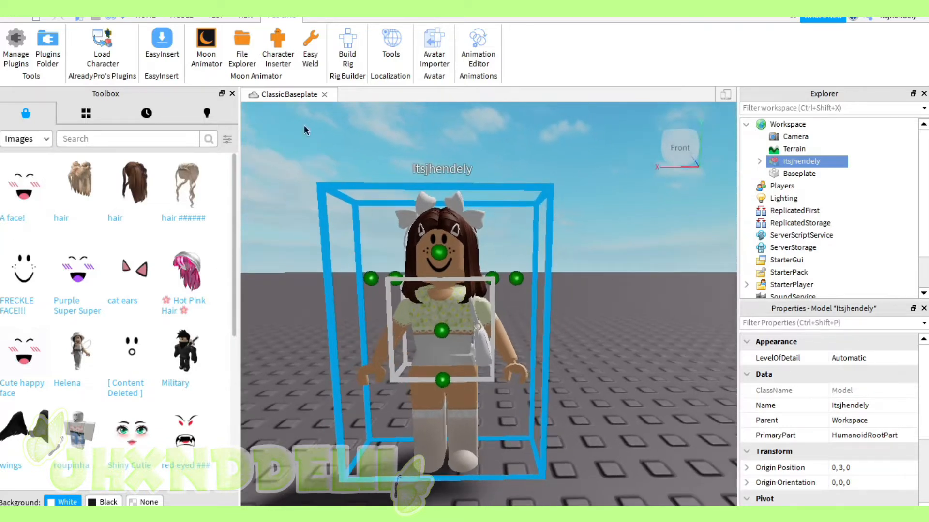
pyautogui.click(116, 137)
pyautogui.write('super s')
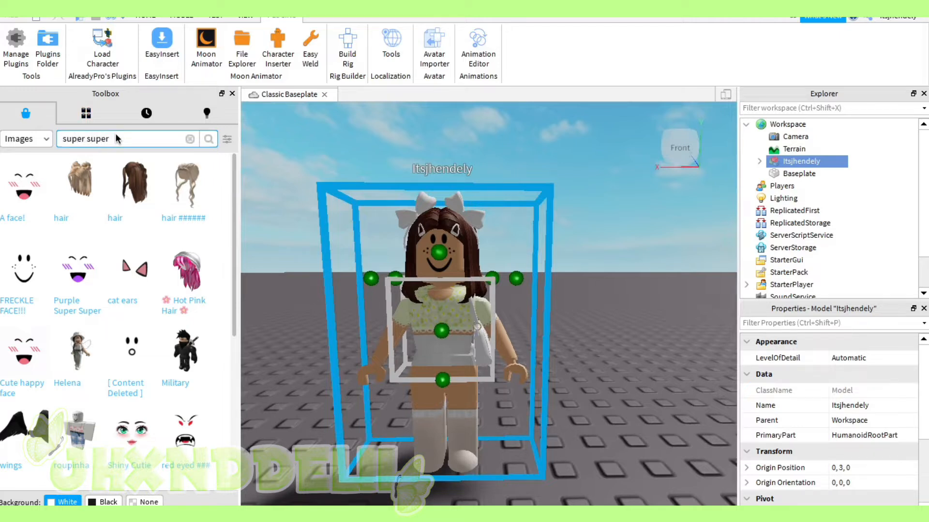
pyautogui.write('uper happy face')
pyautogui.press('Return')
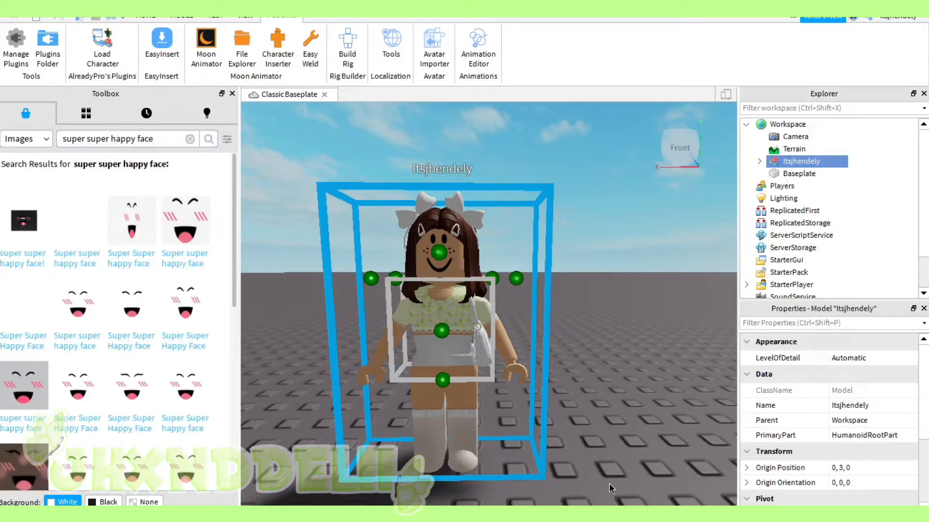
pyautogui.click(148, 502)
# - Delete the face decal from the Head part of the avatar model
pyautogui.click(759, 163)
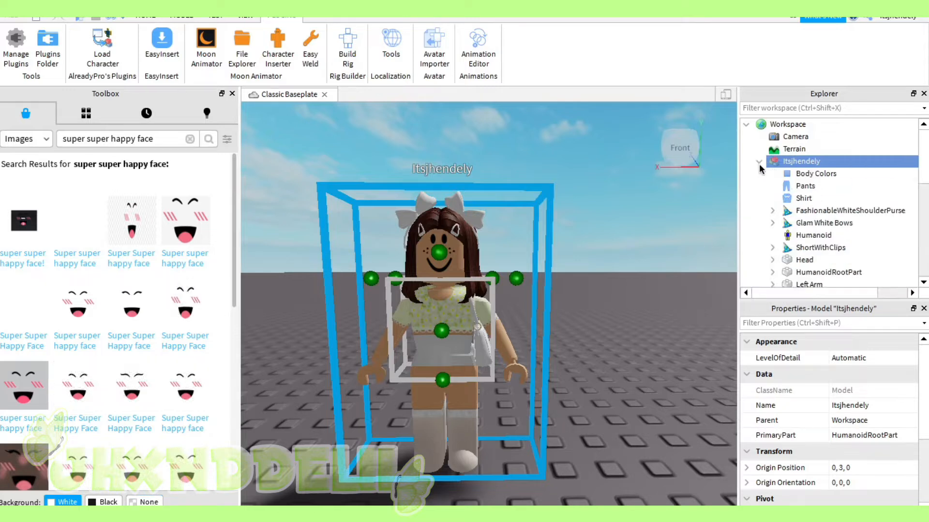
pyautogui.click(793, 260)
pyautogui.click(759, 260)
pyautogui.scroll(-3, 789, 236)
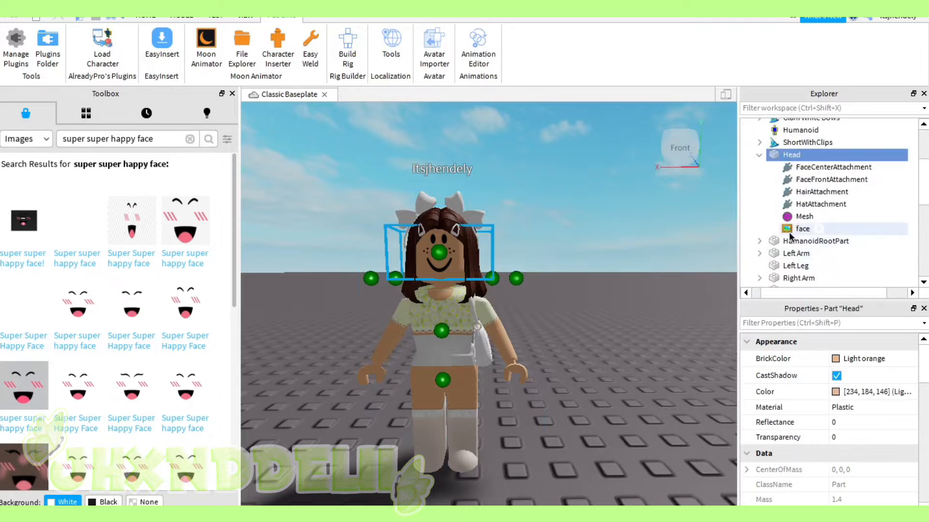
pyautogui.click(796, 228)
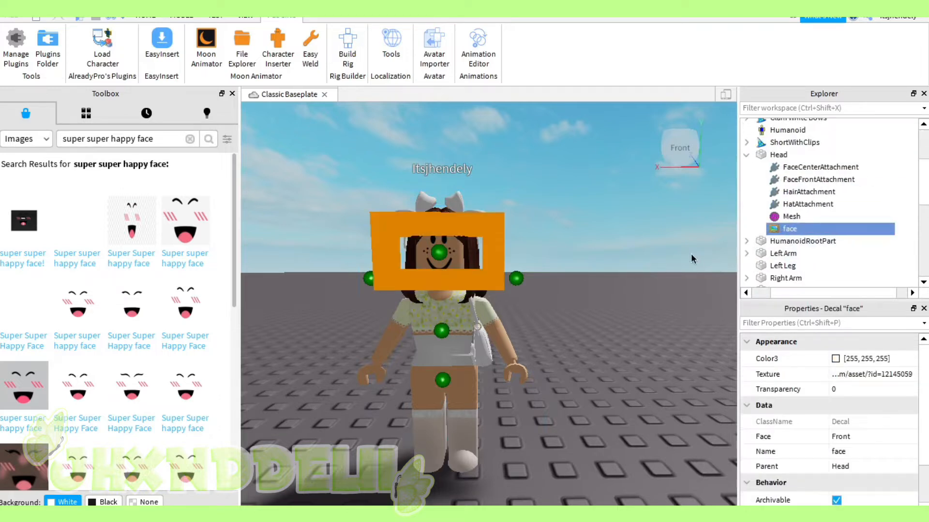
pyautogui.press('Delete')
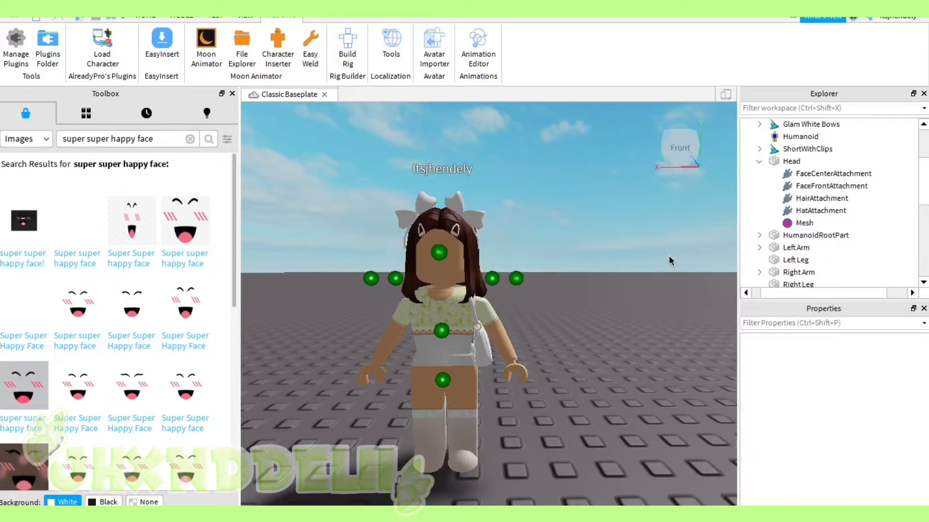
# - Apply a Super Super happy face image from the search results to the front of the avatar's head
pyautogui.click(148, 502)
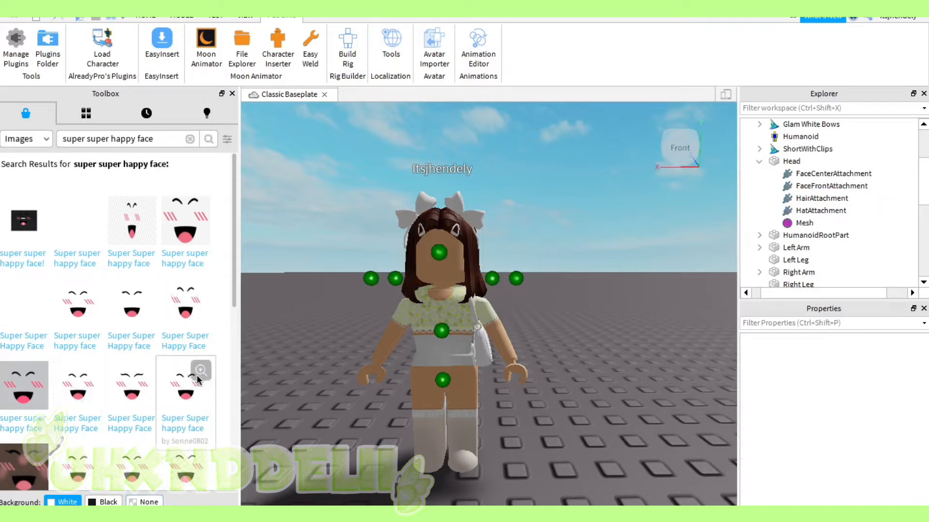
pyautogui.moveTo(186, 385); pyautogui.dragTo(431, 260)
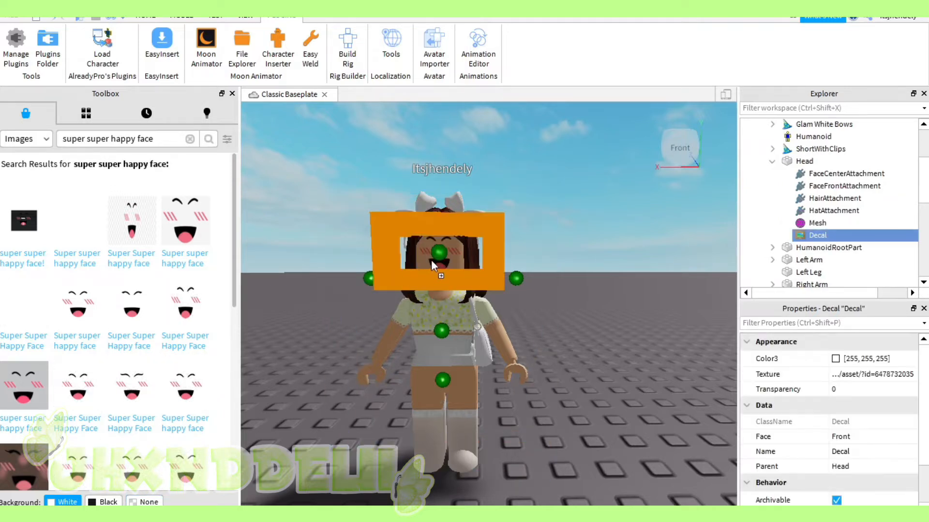
pyautogui.click(528, 178)
pyautogui.moveTo(442, 244); pyautogui.dragTo(491, 340, button='right')
# - Export the avatar model as an OBJ file named jhxnddeliiexample into a new folder jhxnddeliiexample inside Documents > Characters
pyautogui.click(459, 305)
pyautogui.rightClick(800, 124)
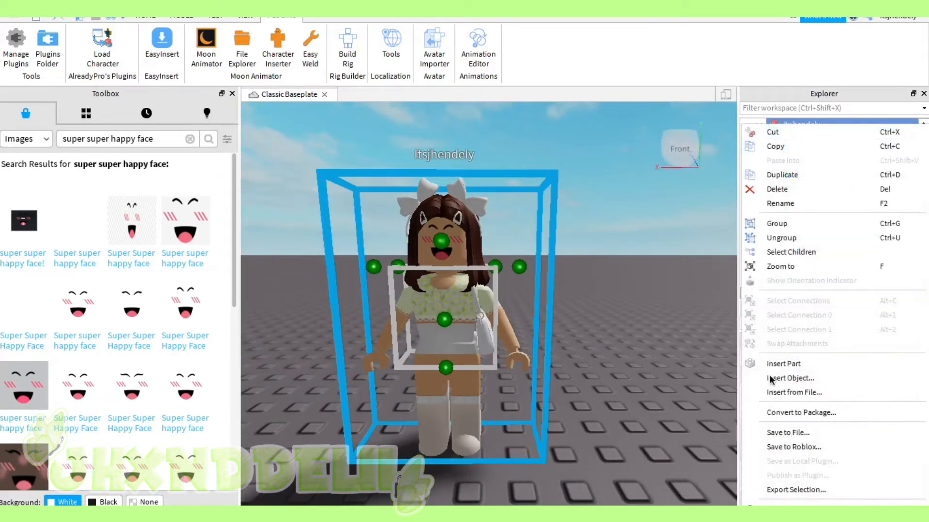
pyautogui.click(779, 490)
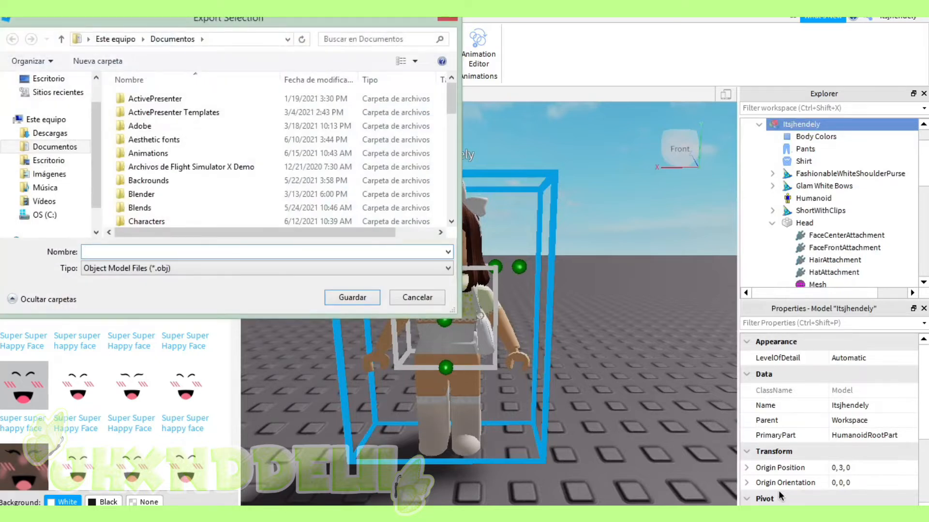
pyautogui.write('jhxnddeliexample')
pyautogui.doubleClick(147, 221)
pyautogui.rightClick(256, 220)
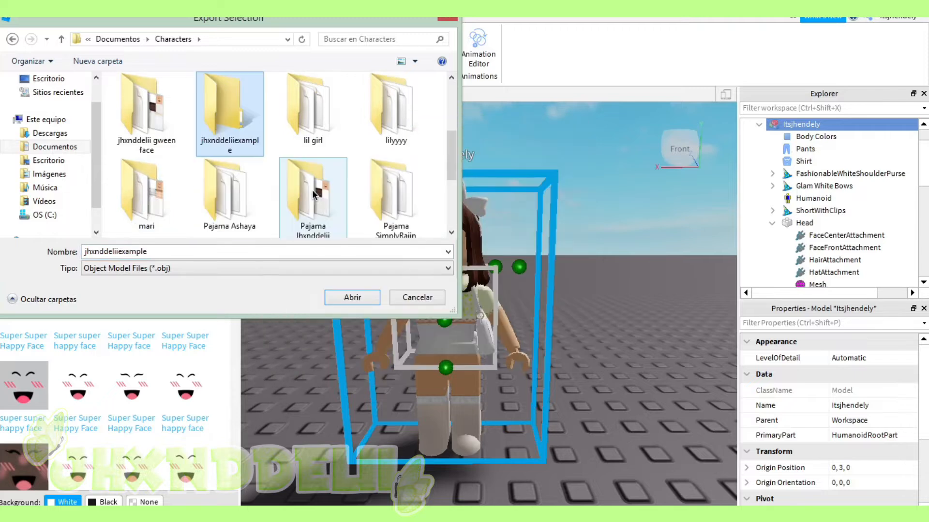
pyautogui.click(353, 297)
pyautogui.click(356, 297)
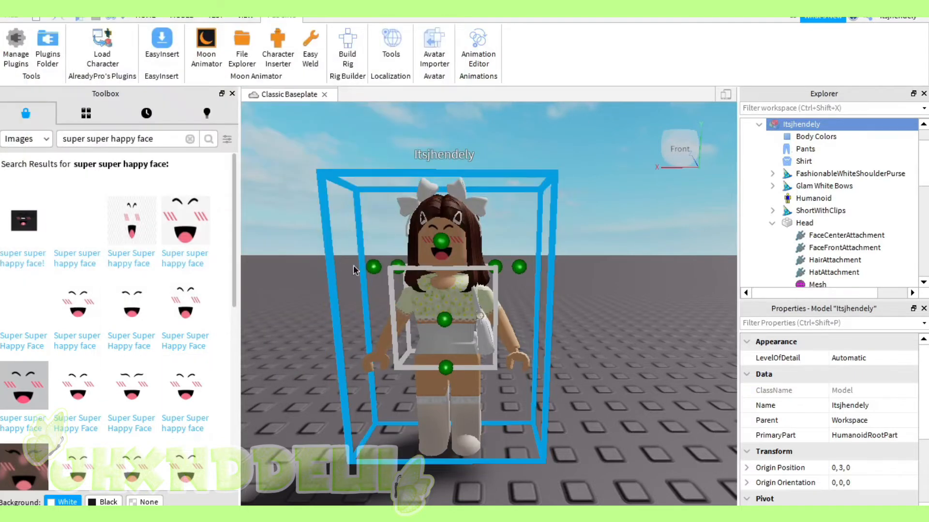
# - Change the Toolbox category to Models
pyautogui.moveTo(349, 263); pyautogui.dragTo(349, 263, button='right')
pyautogui.scroll(-5, 350, 263)
pyautogui.press('a')
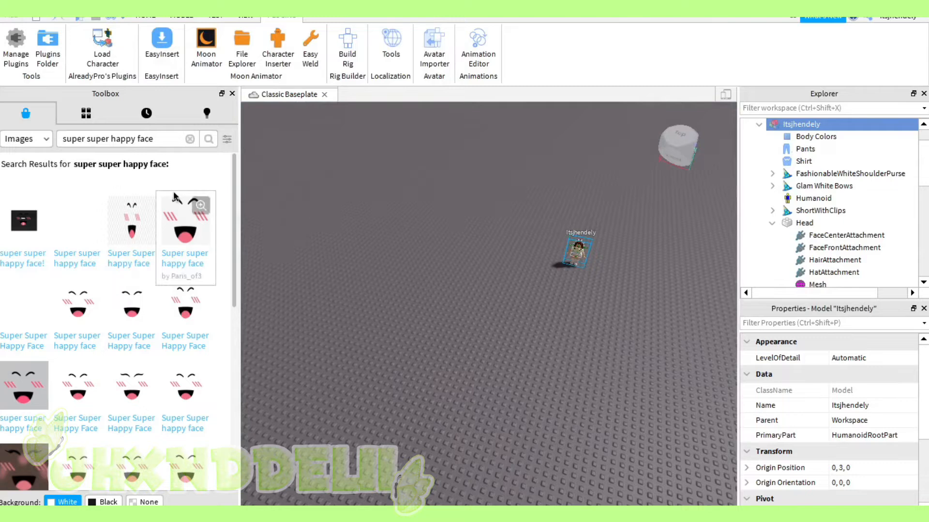
pyautogui.moveTo(684, 312); pyautogui.dragTo(684, 313, button='right')
pyautogui.press('d')
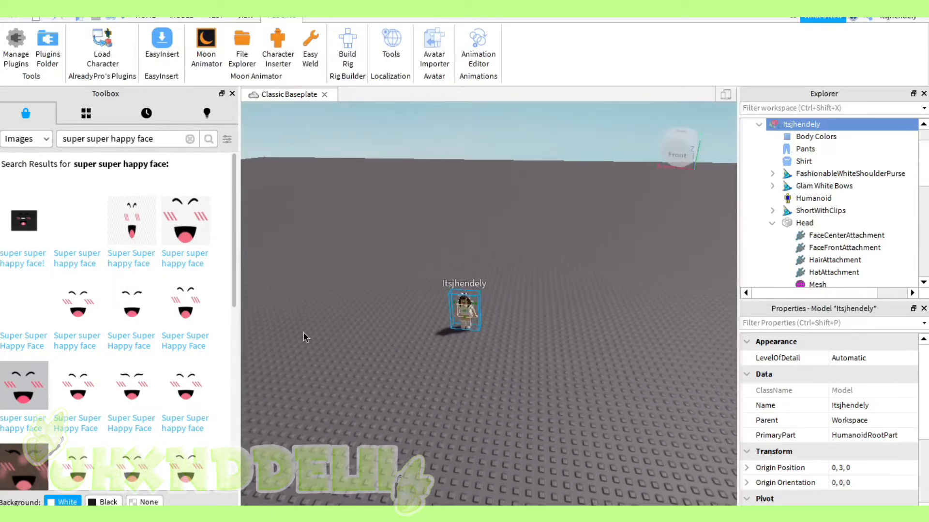
pyautogui.click(15, 140)
pyautogui.click(18, 156)
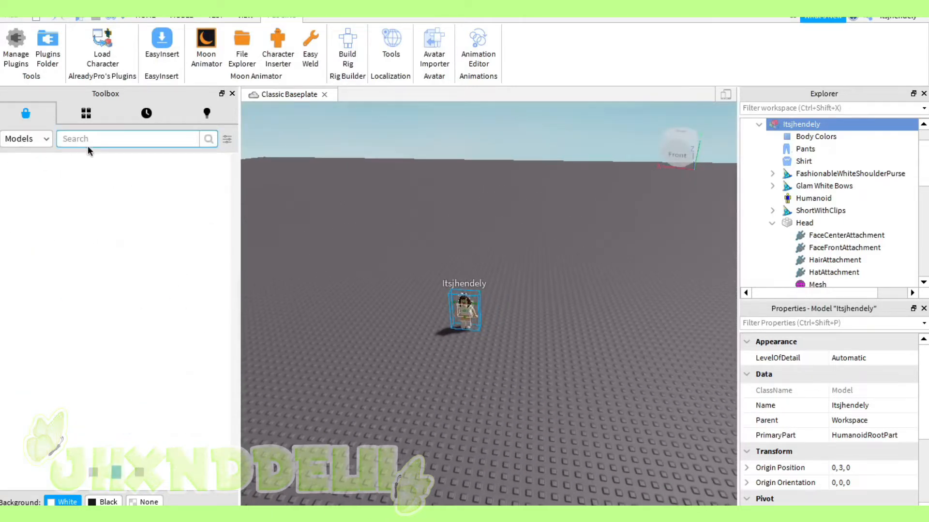
# - Search the Toolbox models for "aesthetic room" and look through the results
pyautogui.click(228, 140)
pyautogui.click(135, 141)
pyautogui.write('aesthetic ')
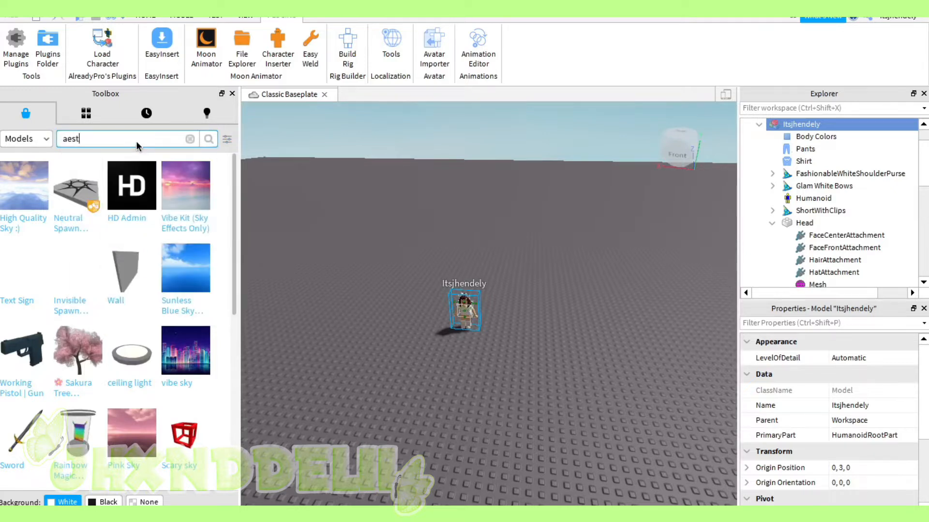
pyautogui.write('room')
pyautogui.press('Return')
pyautogui.click(78, 225)
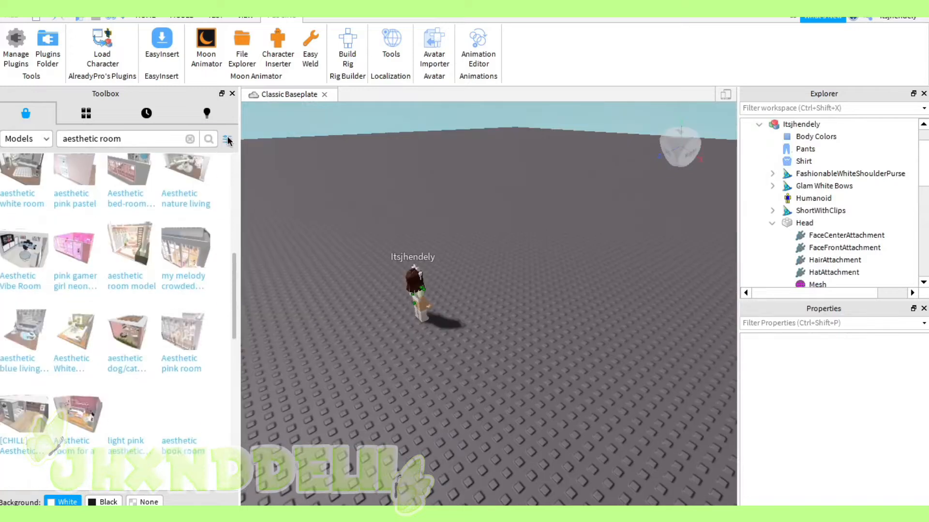
# - Clear the model search and browse the recently used Toolbox models
pyautogui.click(190, 139)
pyautogui.click(227, 139)
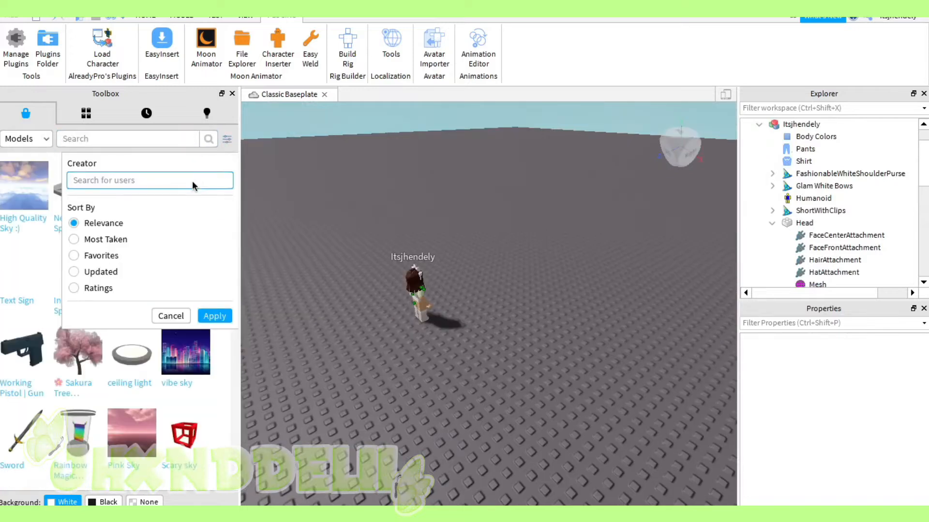
pyautogui.click(86, 114)
pyautogui.click(146, 113)
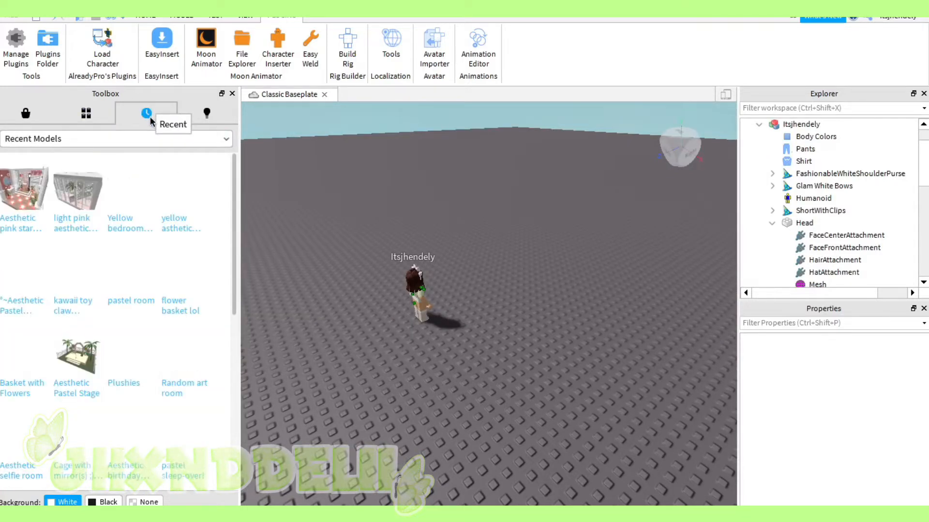
pyautogui.scroll(-5, 164, 350)
# - Filter the Toolbox models by the creator floralistic
pyautogui.click(196, 370)
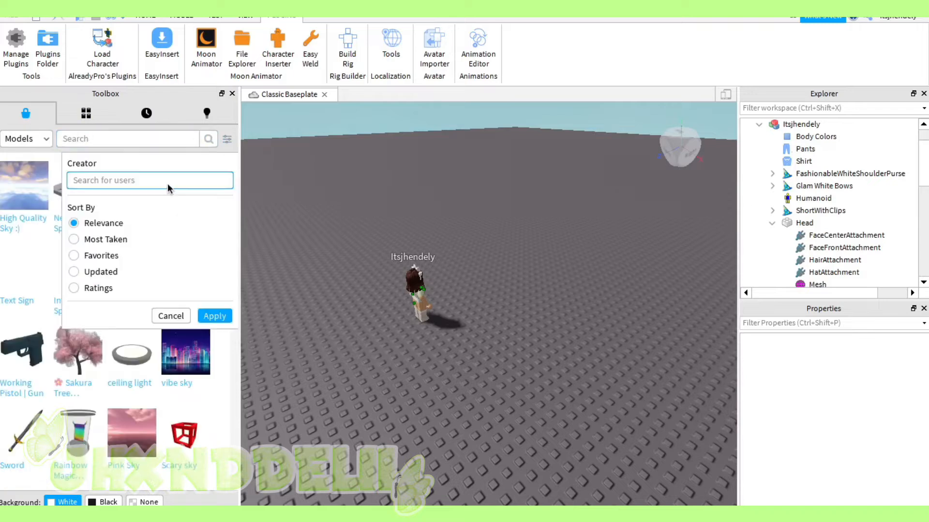
pyautogui.write('floralistic')
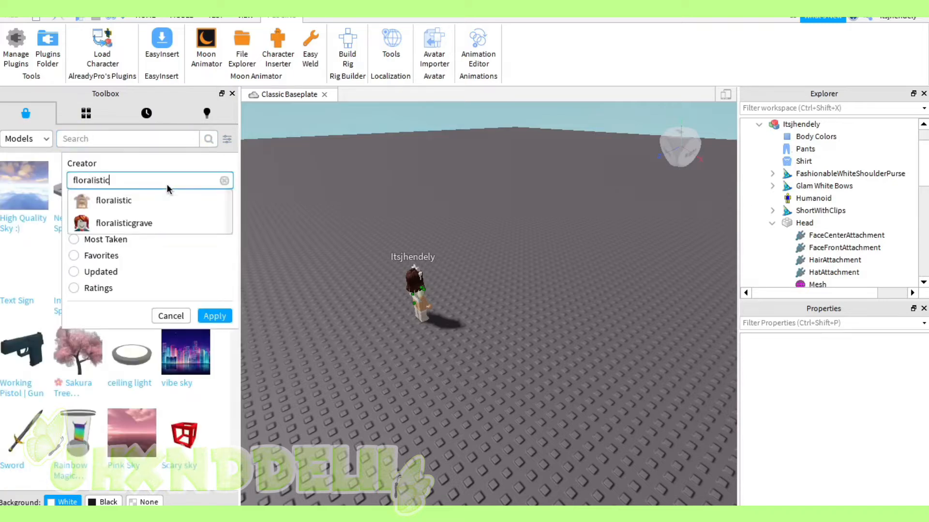
pyautogui.click(164, 200)
pyautogui.click(223, 316)
pyautogui.moveTo(394, 217); pyautogui.dragTo(368, 257, button='right')
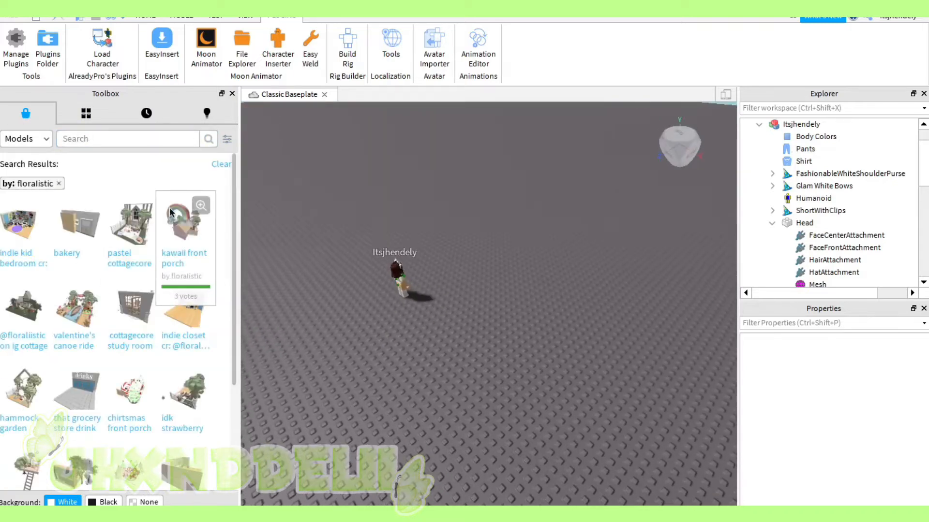
pyautogui.moveTo(288, 257); pyautogui.dragTo(296, 256, button='right')
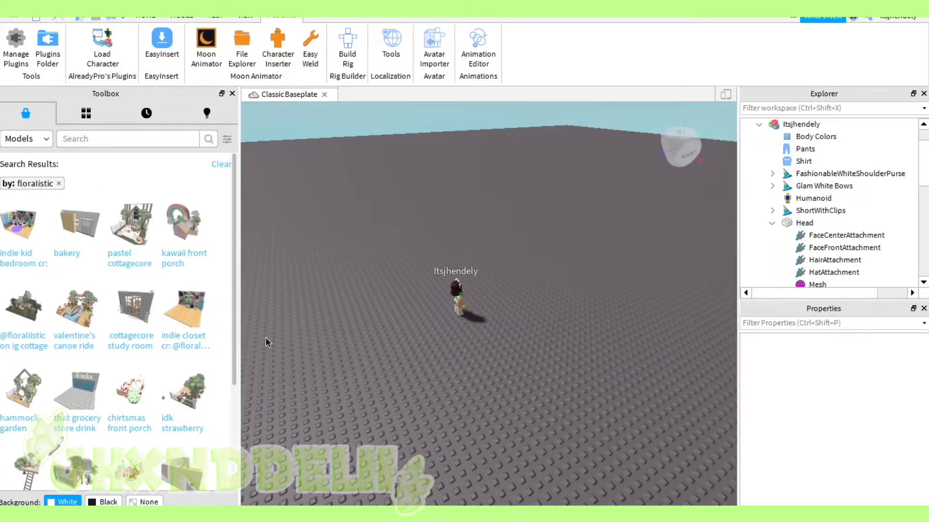
pyautogui.click(227, 140)
pyautogui.moveTo(122, 180); pyautogui.dragTo(56, 180)
pyautogui.click(150, 179)
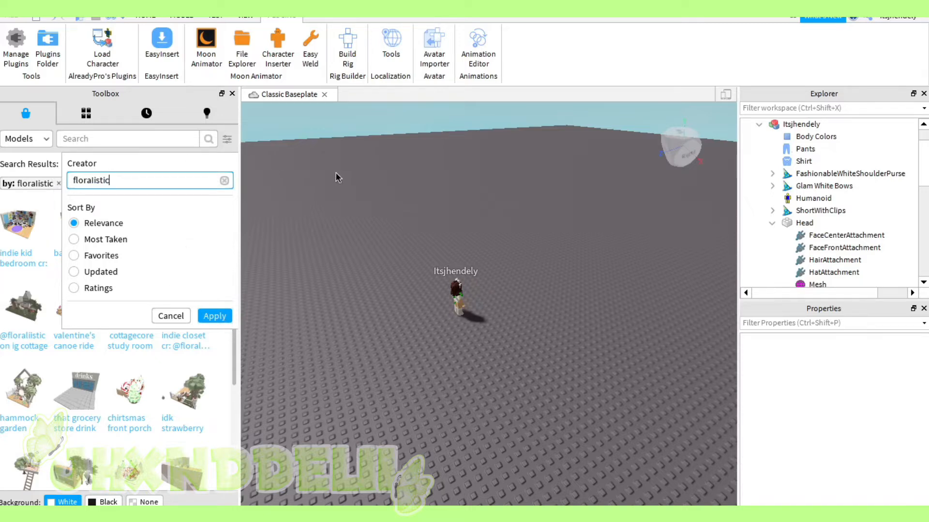
pyautogui.moveTo(295, 202); pyautogui.dragTo(295, 201, button='right')
pyautogui.click(170, 316)
# - Insert the cottagecore study room model from the filtered results onto the baseplate beside the avatar
pyautogui.scroll(-3, 145, 315)
pyautogui.scroll(-2, 155, 335)
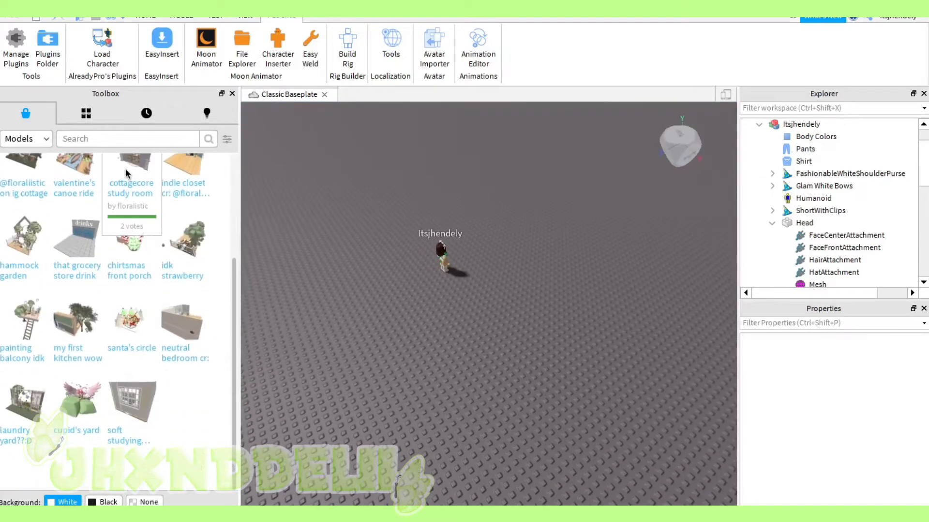
pyautogui.moveTo(130, 167); pyautogui.dragTo(513, 391)
pyautogui.scroll(10, 514, 391)
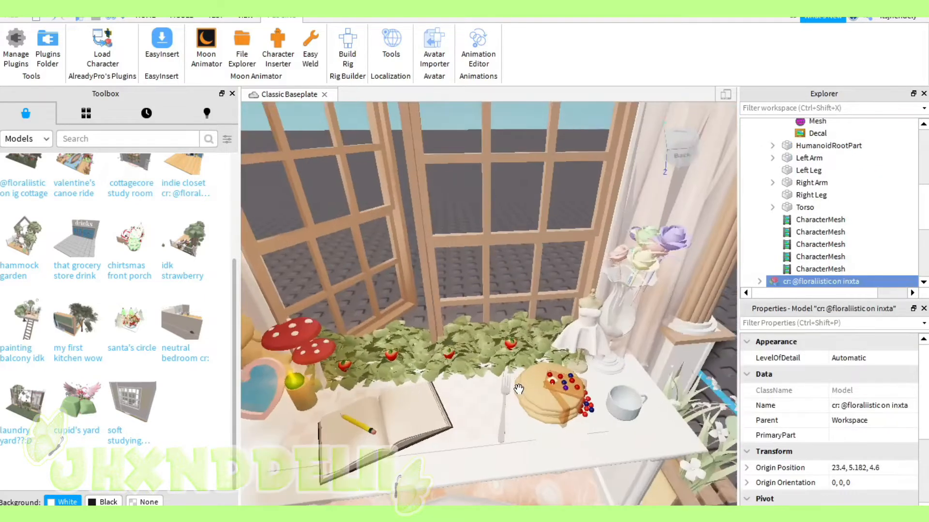
pyautogui.scroll(-10, 518, 389)
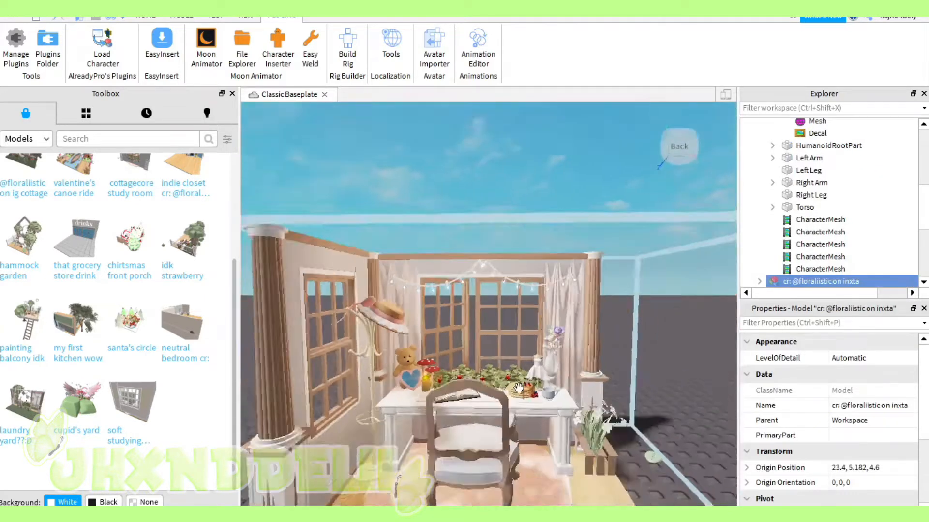
pyautogui.scroll(4, 492, 377)
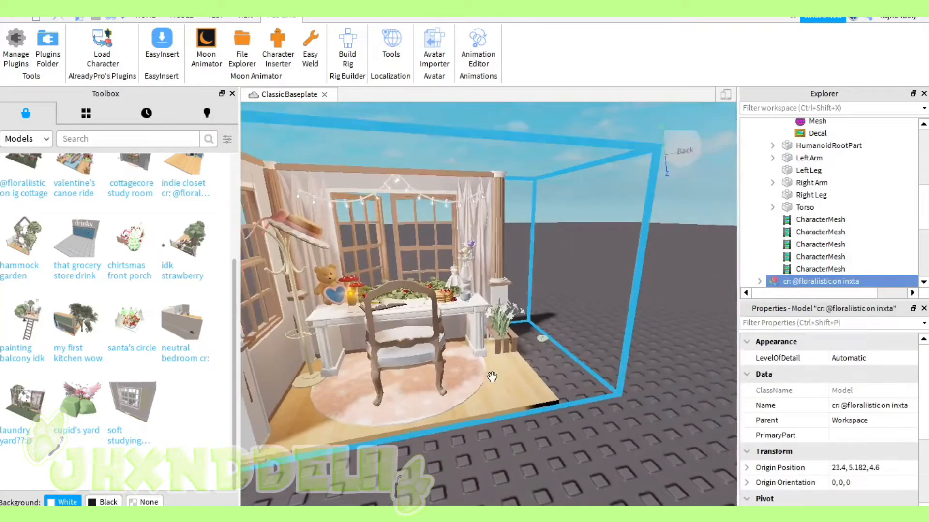
pyautogui.scroll(-10, 491, 377)
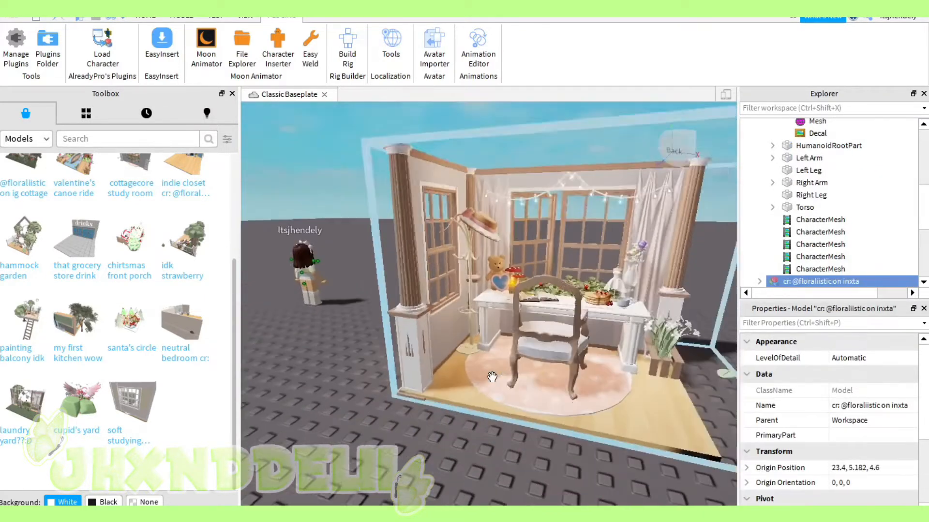
# - Move the study room model closer to the avatar, to an origin position of about 11.3, 5.18, 0.31
pyautogui.moveTo(535, 304); pyautogui.dragTo(541, 302, button='right')
pyautogui.scroll(5, 541, 302)
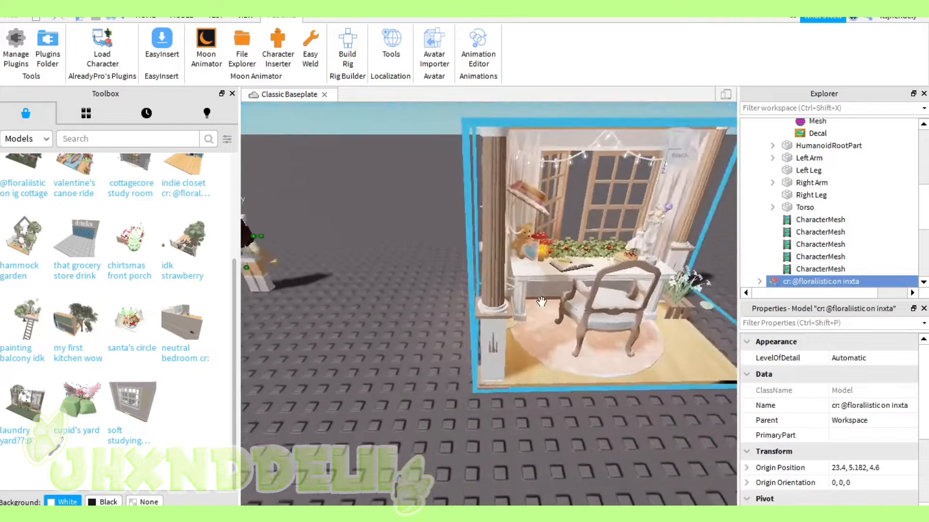
pyautogui.scroll(-5, 542, 302)
pyautogui.moveTo(541, 302); pyautogui.dragTo(452, 291)
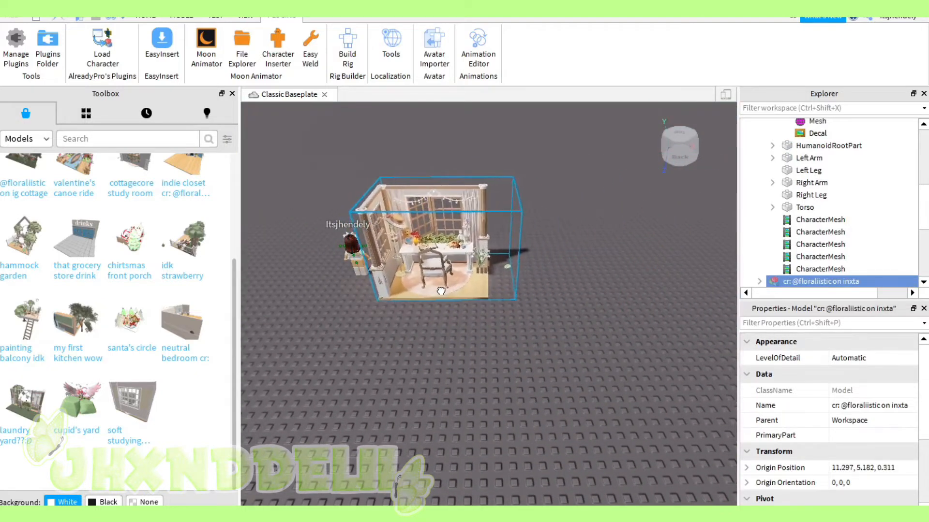
pyautogui.scroll(6, 442, 291)
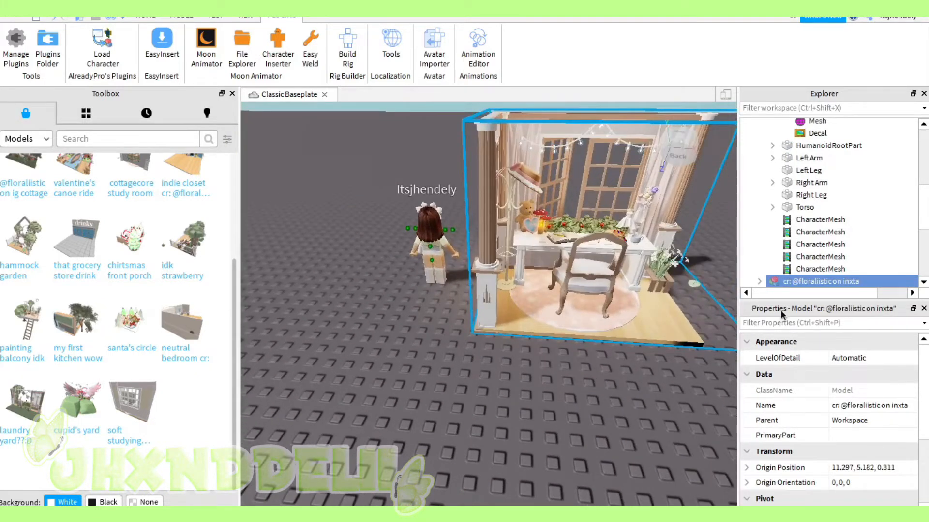
# - Export the study room model as an OBJ file named "study people" to a location under Documents
pyautogui.rightClick(789, 281)
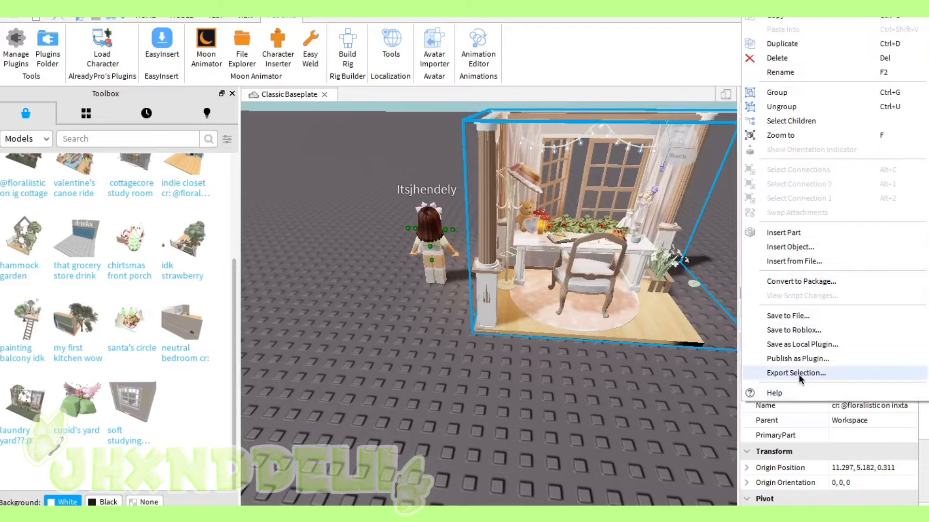
pyautogui.click(798, 373)
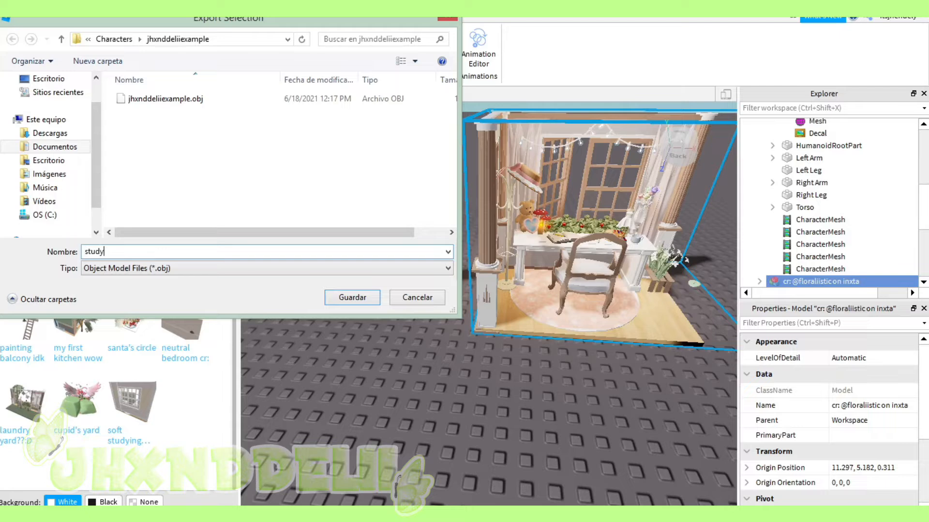
pyautogui.write('study people')
pyautogui.moveTo(136, 250); pyautogui.dragTo(85, 252)
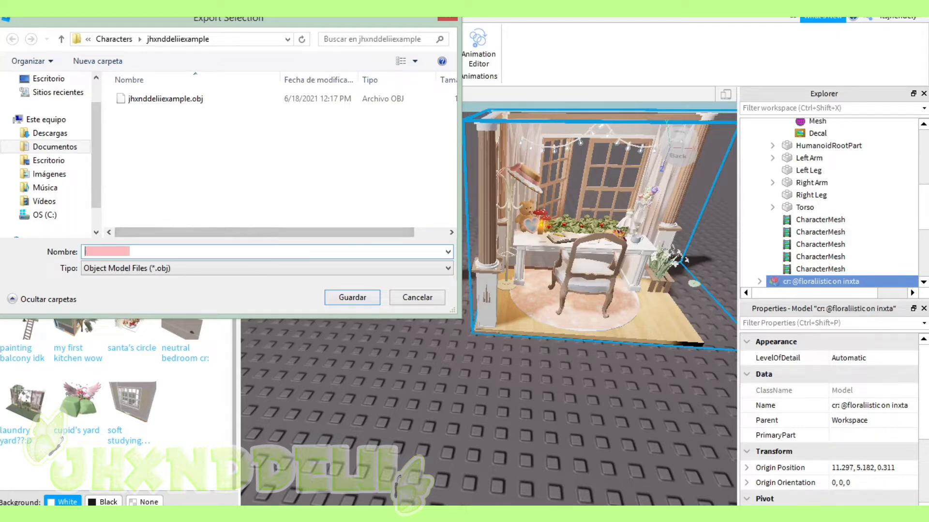
pyautogui.click(137, 251)
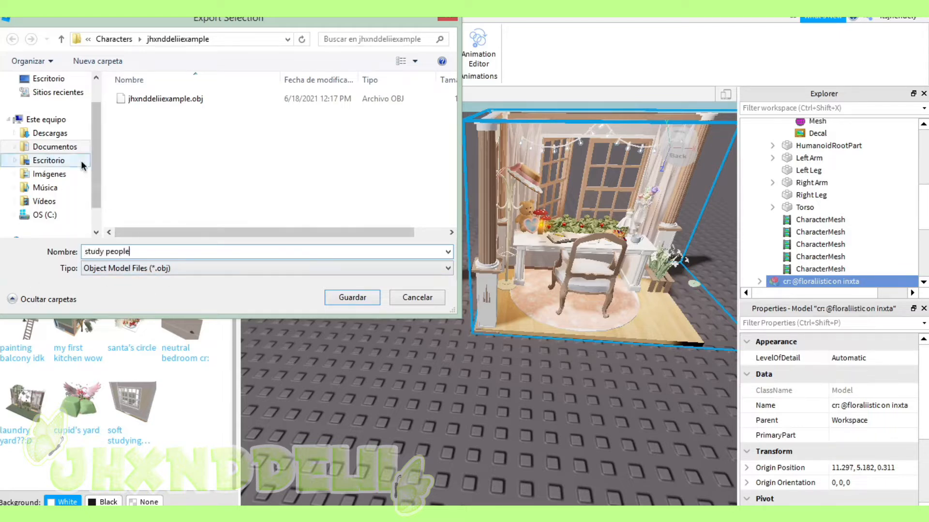
pyautogui.click(55, 147)
pyautogui.moveTo(450, 99); pyautogui.dragTo(446, 179)
pyautogui.click(352, 297)
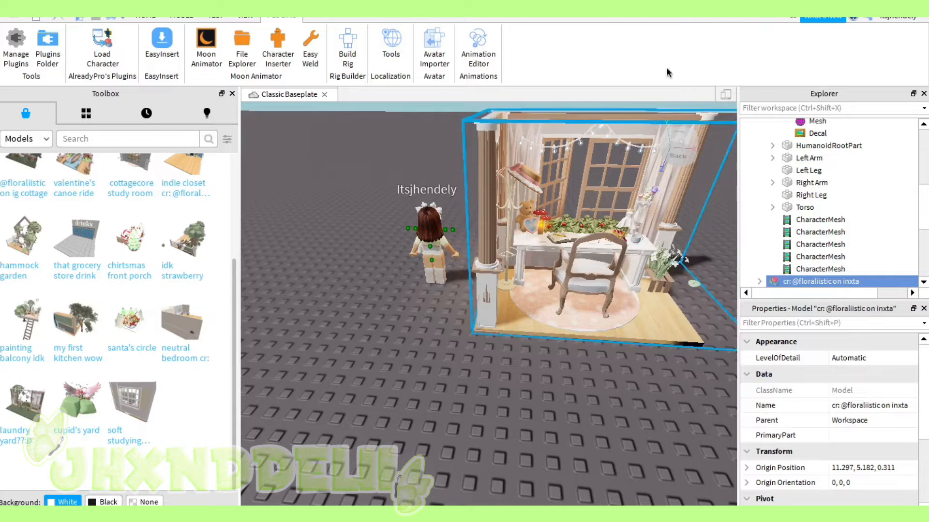
# - Close Roblox Studio without saving the Classic Baseplate, and switch to Blender with its splash screen dismissed
pyautogui.click(915, 6)
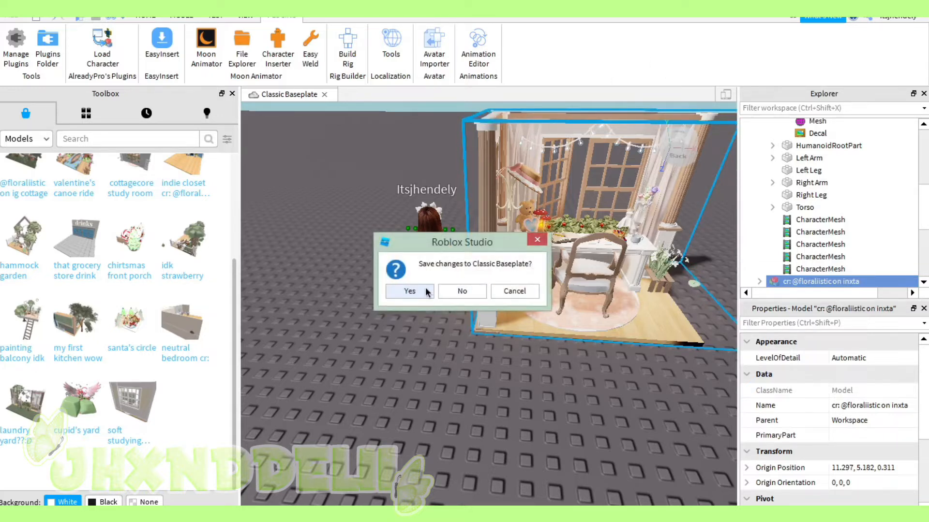
pyautogui.click(462, 291)
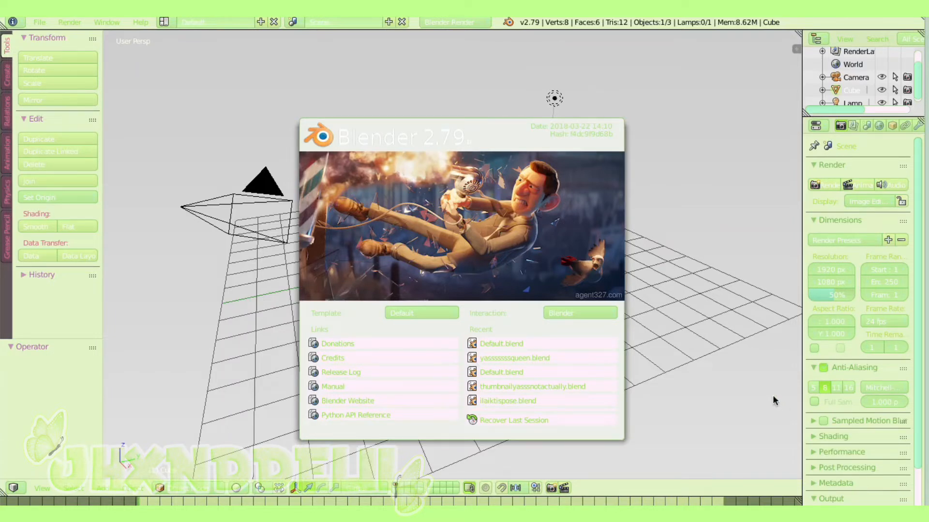
pyautogui.click(697, 323)
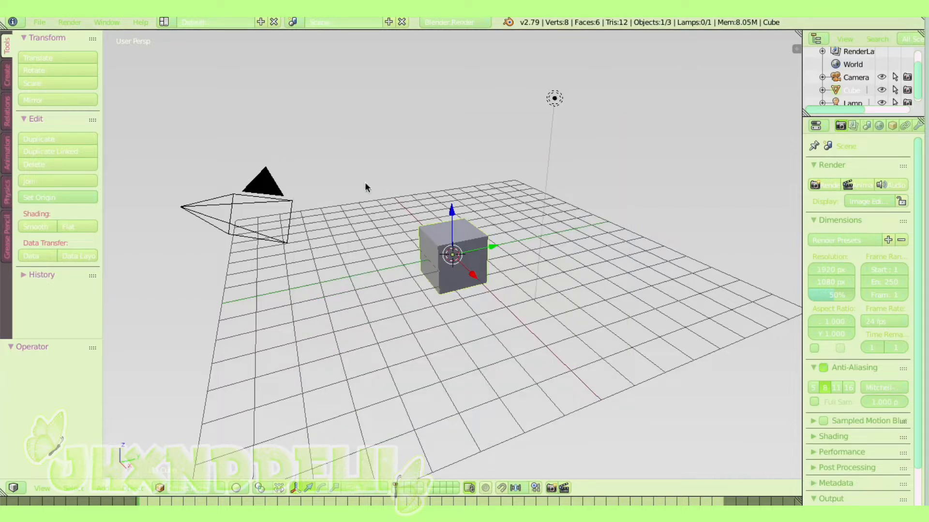
# - Reset Blender's interface to the default theme in the User Preferences
pyautogui.click(39, 22)
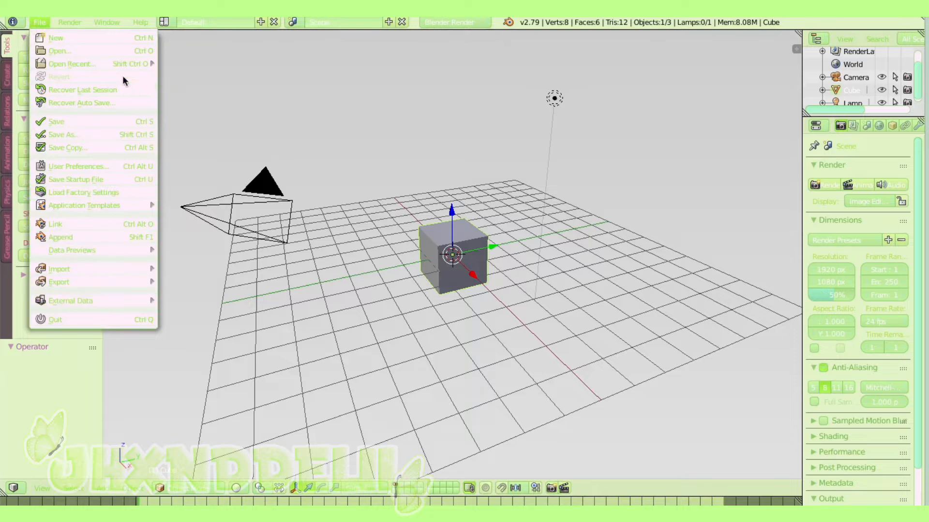
pyautogui.click(38, 24)
pyautogui.click(76, 167)
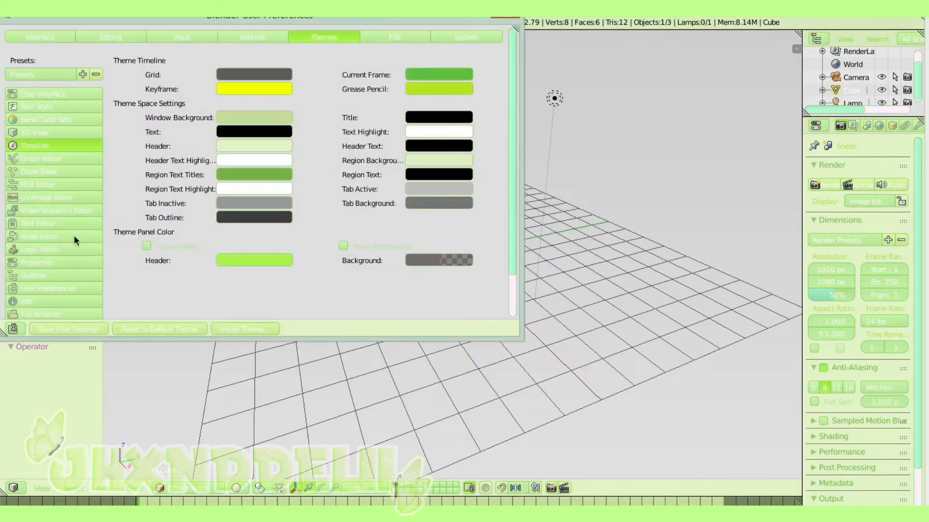
pyautogui.click(151, 331)
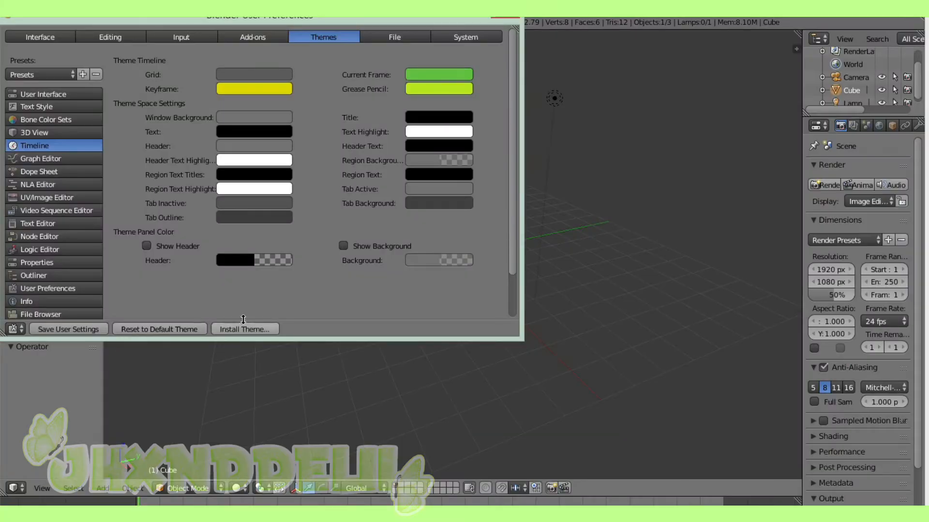
# - Close the User Preferences, dismiss the splash screen and delete the default cube from the scene
pyautogui.click(514, 19)
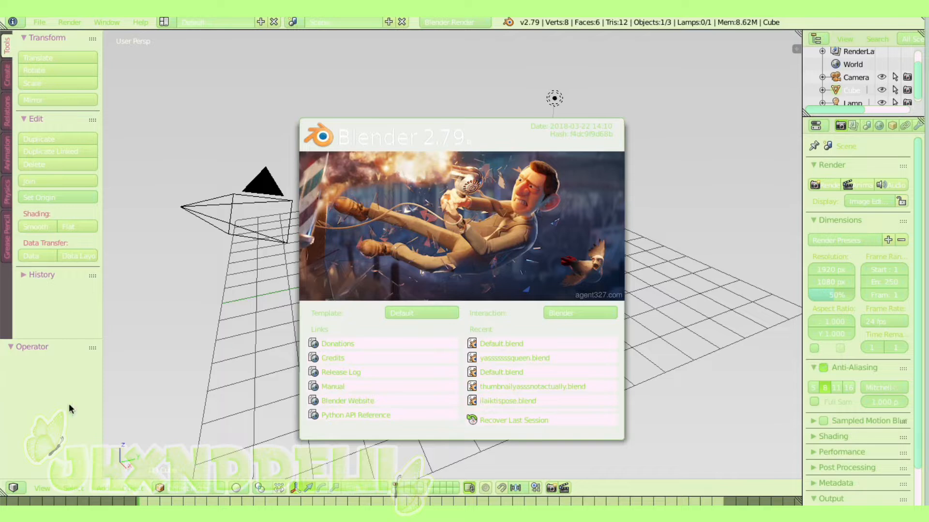
pyautogui.click(565, 281)
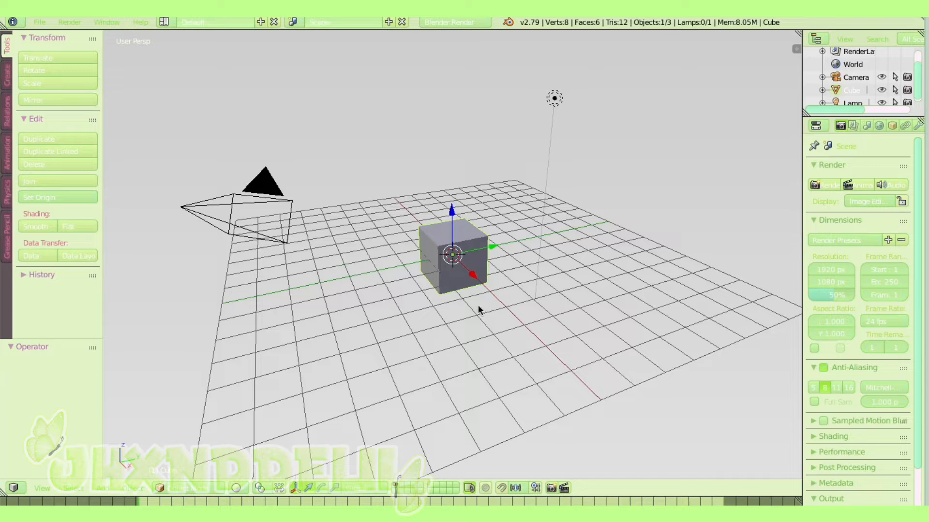
pyautogui.press('x')
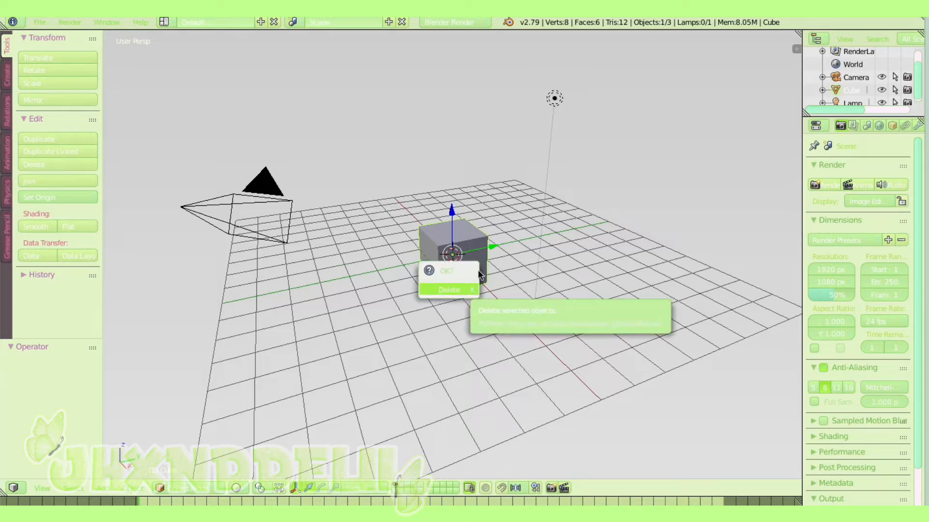
pyautogui.click(439, 290)
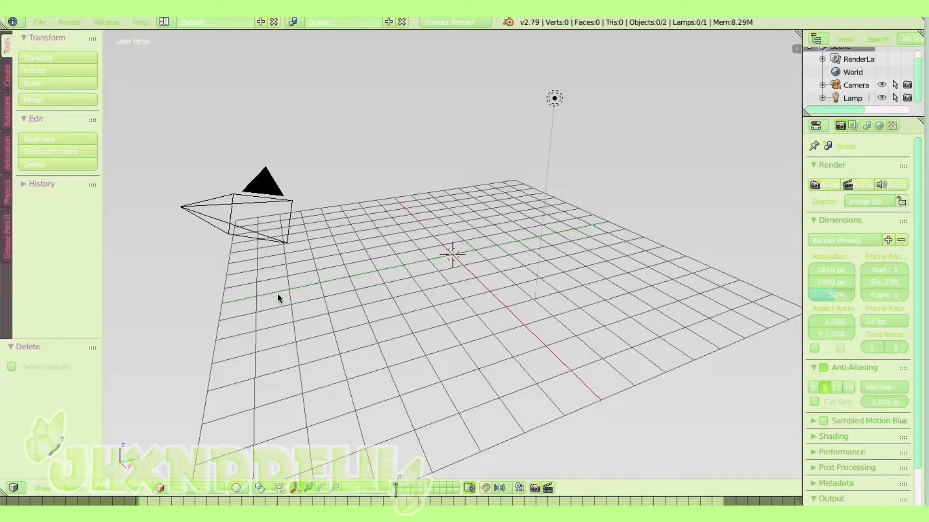
# - Fly through the empty scene with walk navigation to view the grid, camera and lamp from different positions
pyautogui.hotkey('shift', 'f')
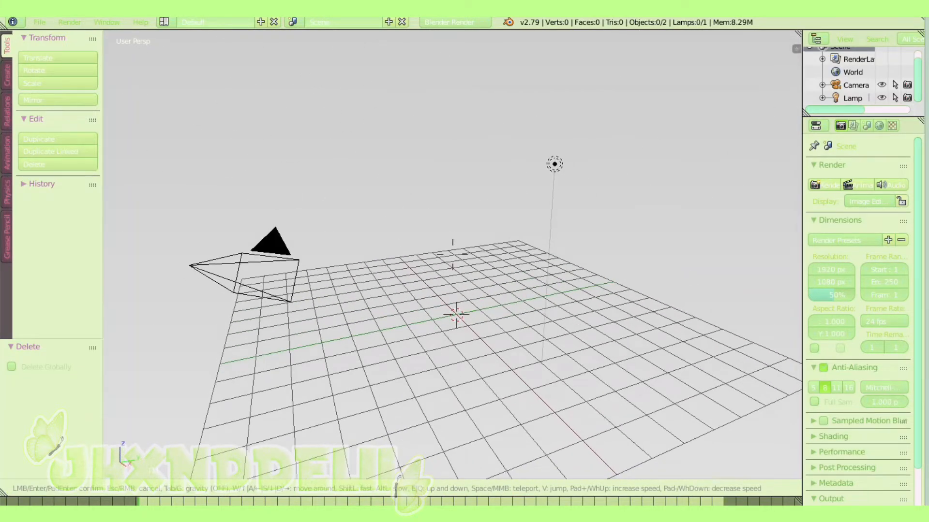
pyautogui.press('w')
pyautogui.press('a')
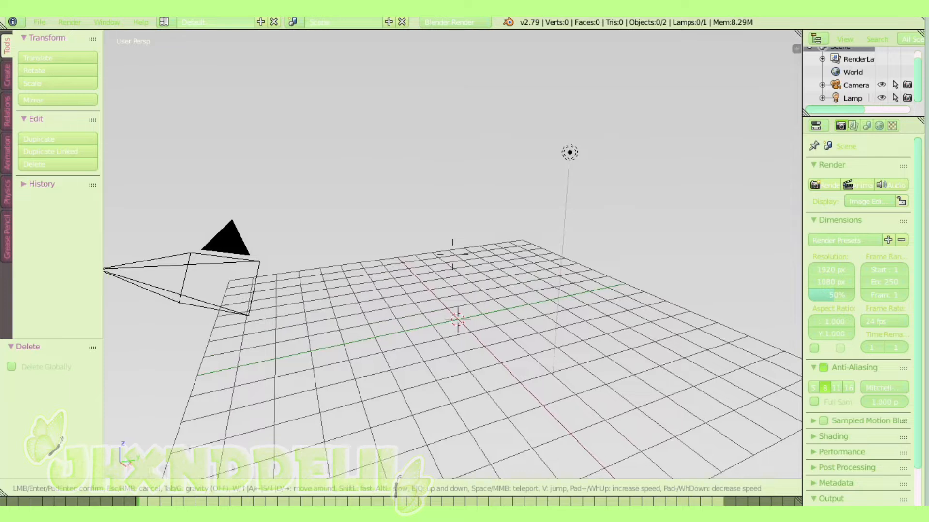
pyautogui.press('s')
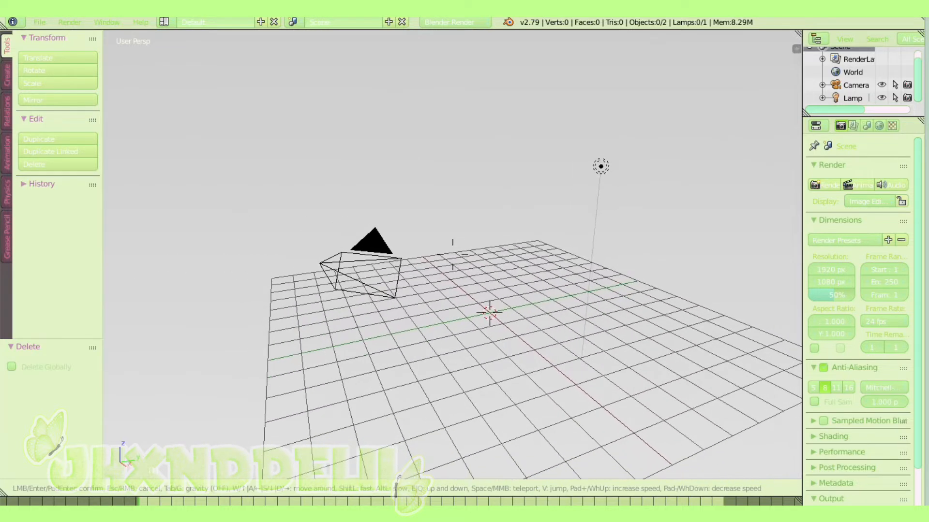
pyautogui.press('d')
pyautogui.press('w')
pyautogui.press('q')
pyautogui.press('e')
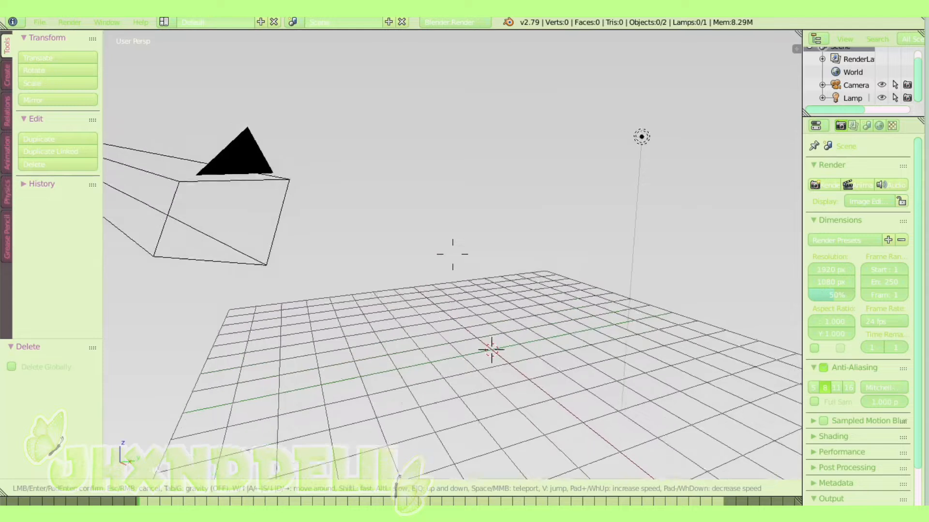
pyautogui.press('w')
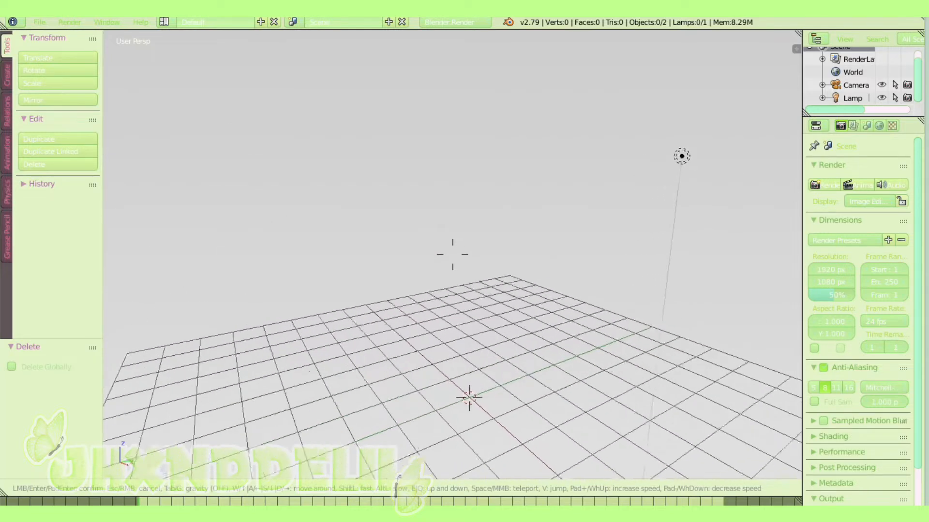
pyautogui.press('w')
pyautogui.press('q')
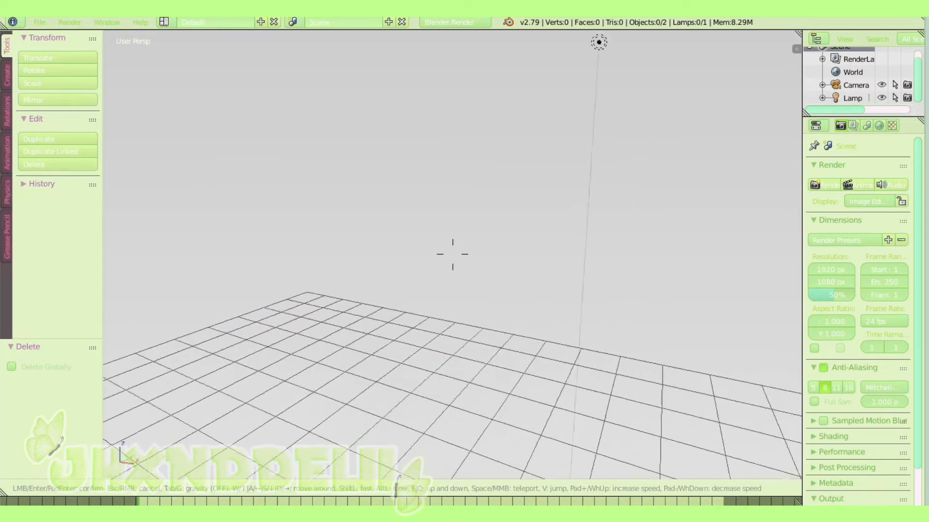
pyautogui.press('e')
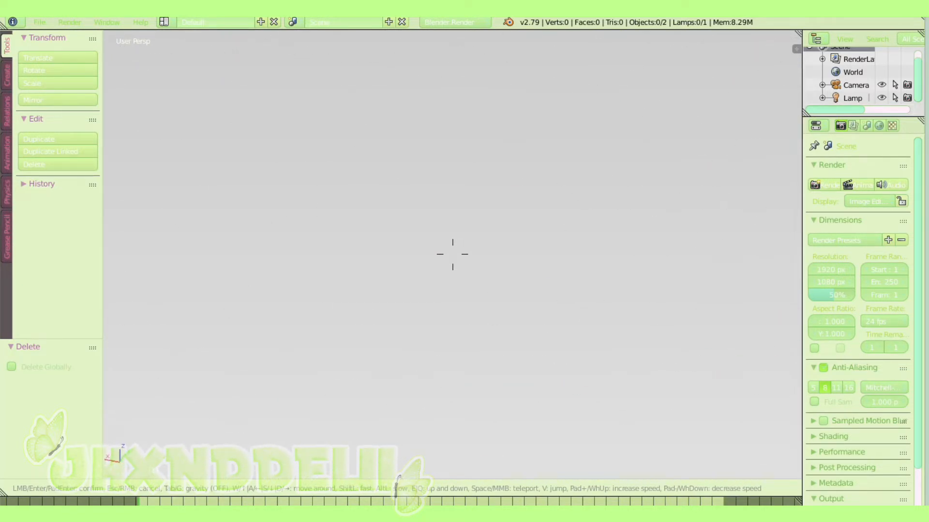
pyautogui.press('s')
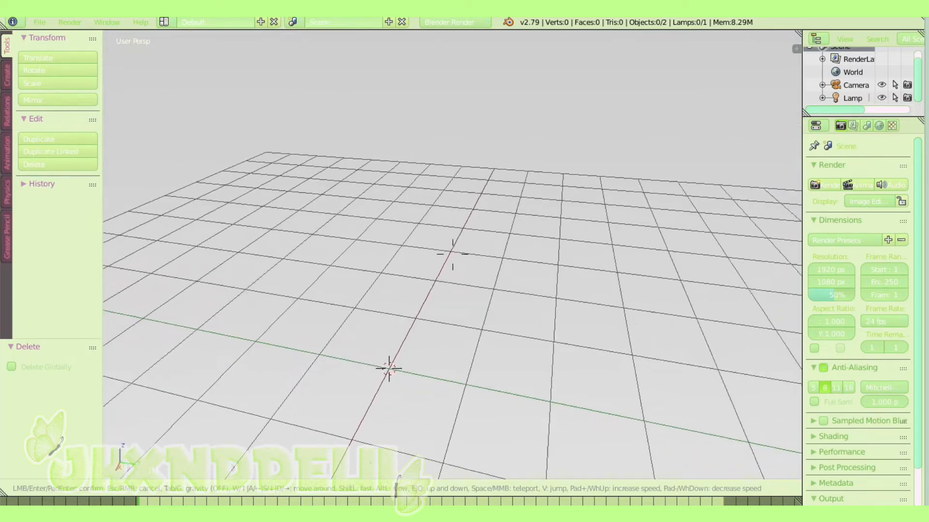
pyautogui.press('s')
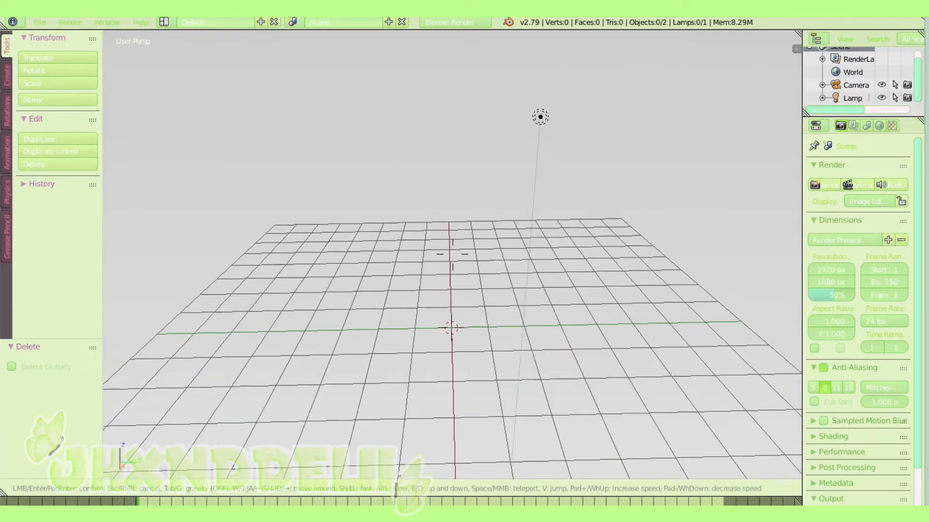
pyautogui.click(453, 255)
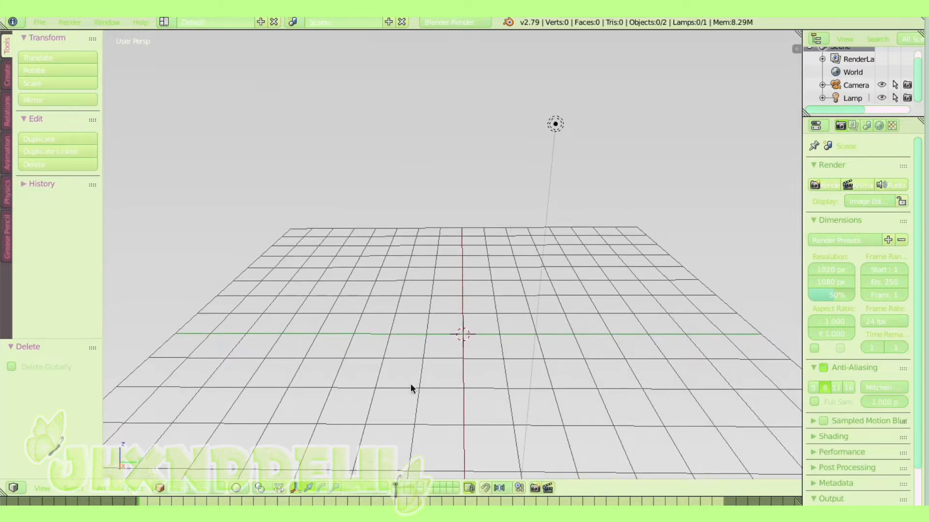
# - Move the lamp in the negative Y direction beyond the grid's edge, and shift it forward along the X axis
pyautogui.scroll(-4, 549, 194)
pyautogui.scroll(3, 549, 194)
pyautogui.scroll(-2, 550, 194)
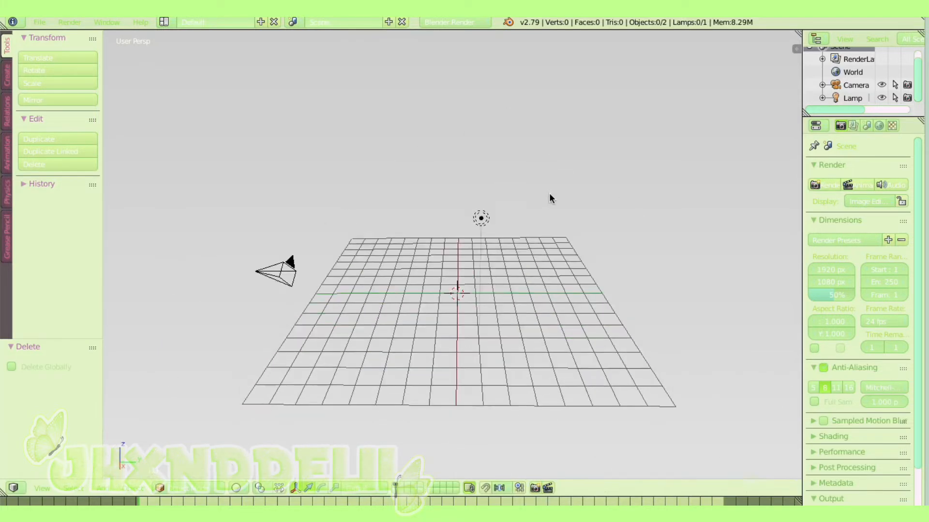
pyautogui.scroll(1, 549, 194)
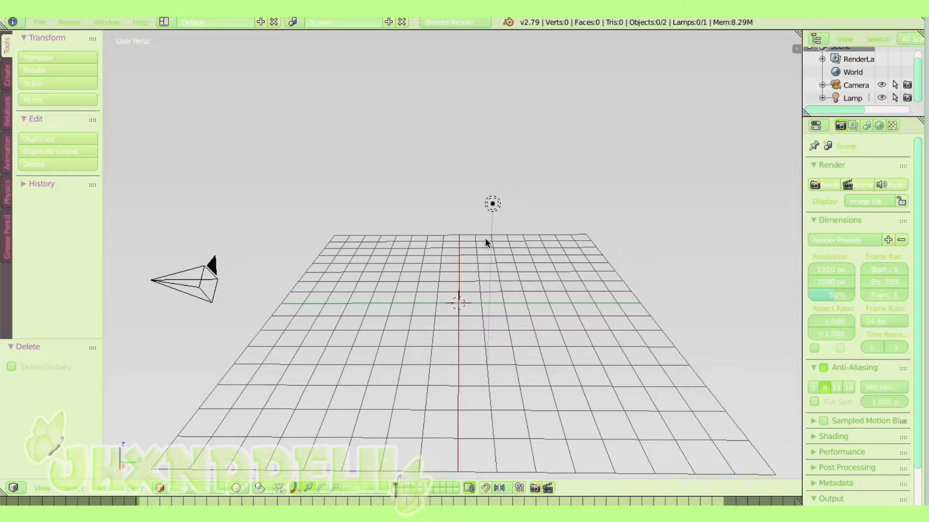
pyautogui.scroll(2, 486, 239)
pyautogui.rightClick(513, 179)
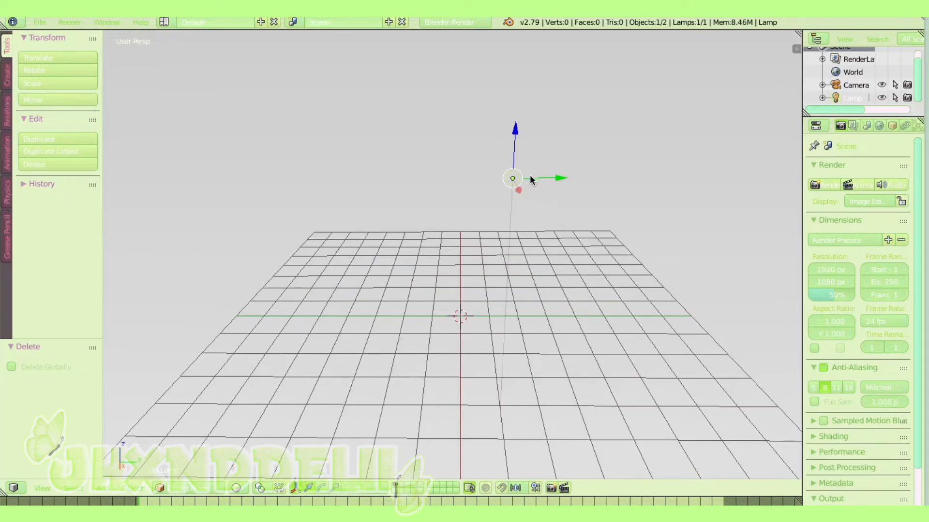
pyautogui.moveTo(550, 184); pyautogui.dragTo(333, 152)
pyautogui.moveTo(305, 194); pyautogui.dragTo(256, 252)
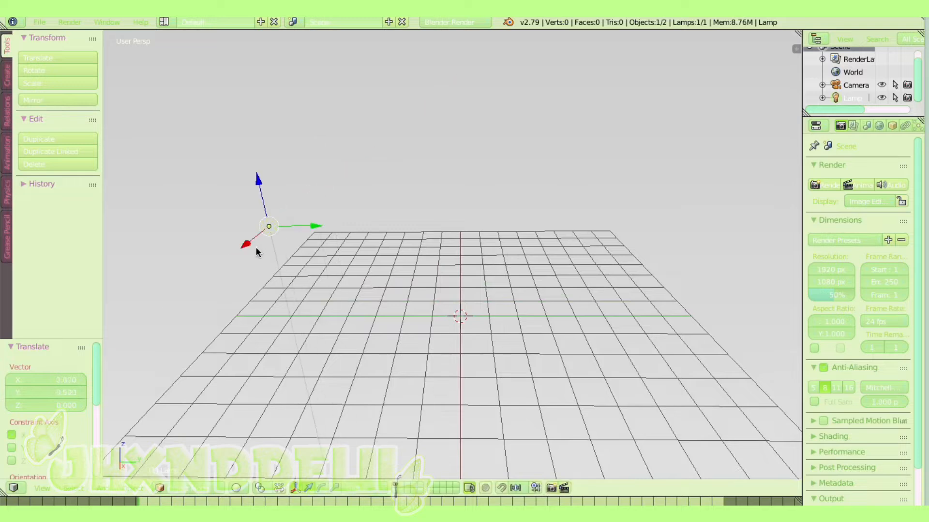
# - Rotate the lamp around Y and by about 75.4° around X, and scale it uniformly by about 6.14
pyautogui.click(321, 488)
pyautogui.moveTo(246, 213); pyautogui.dragTo(241, 231)
pyautogui.moveTo(282, 184); pyautogui.dragTo(345, 242)
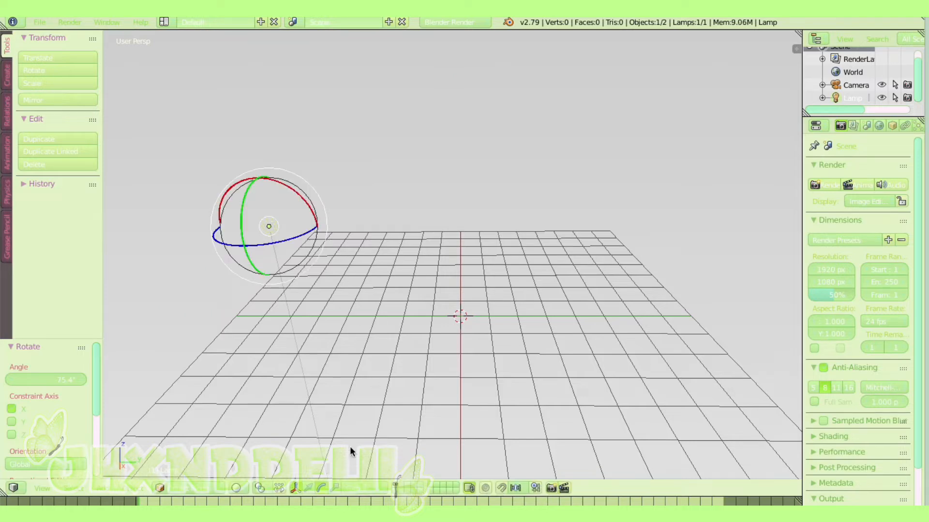
pyautogui.click(337, 490)
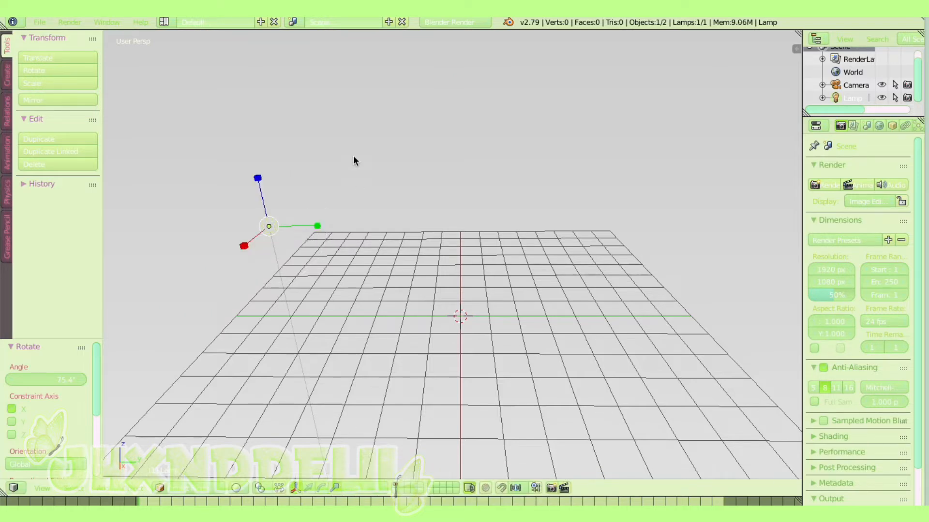
pyautogui.moveTo(313, 226); pyautogui.dragTo(451, 239)
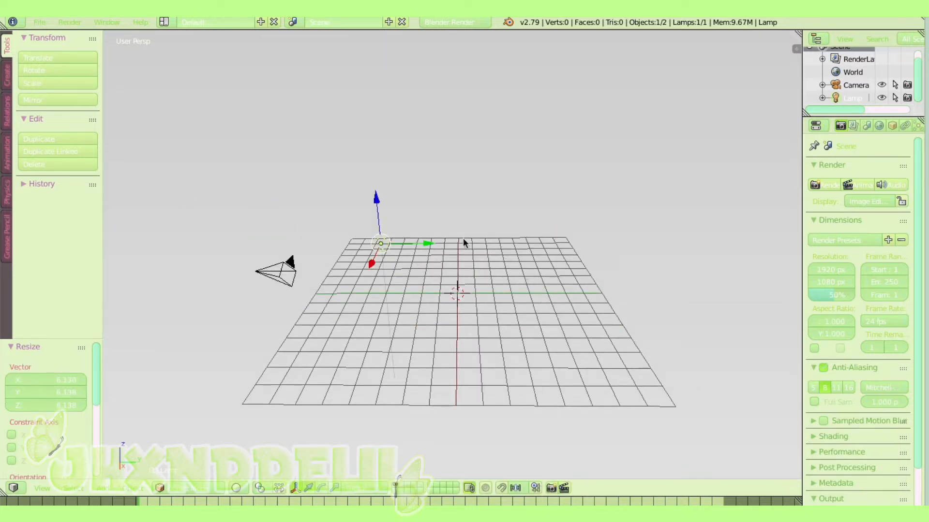
# - Switch the render engine to Cycles Render and open Default.blend from the Rig folder
pyautogui.click(448, 24)
pyautogui.click(437, 66)
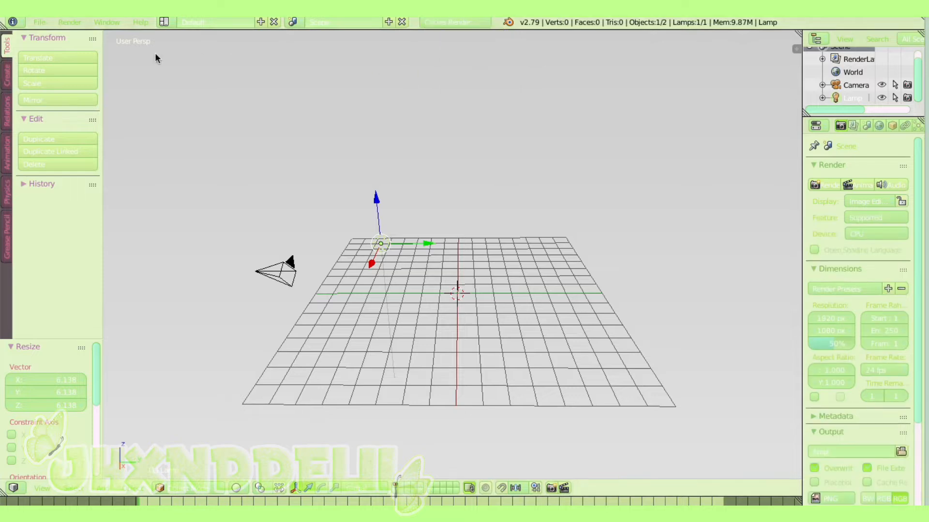
pyautogui.click(40, 22)
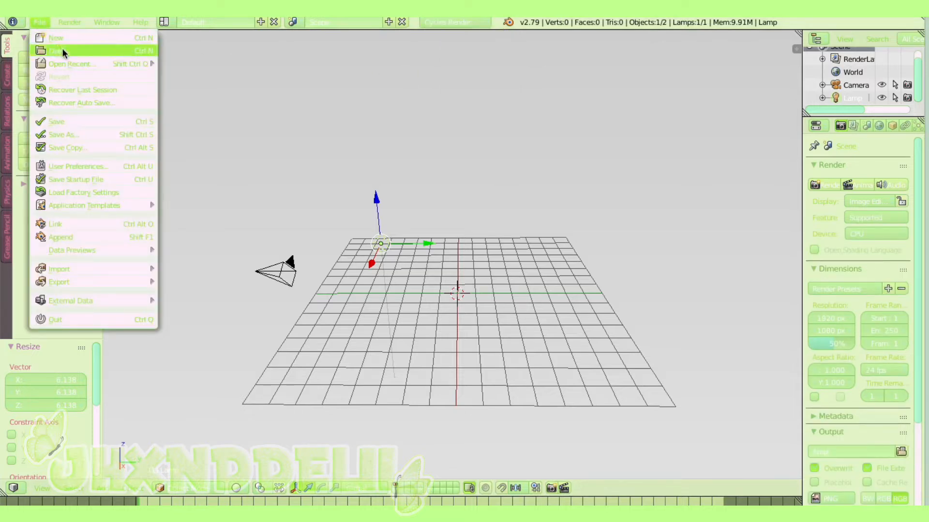
pyautogui.click(74, 49)
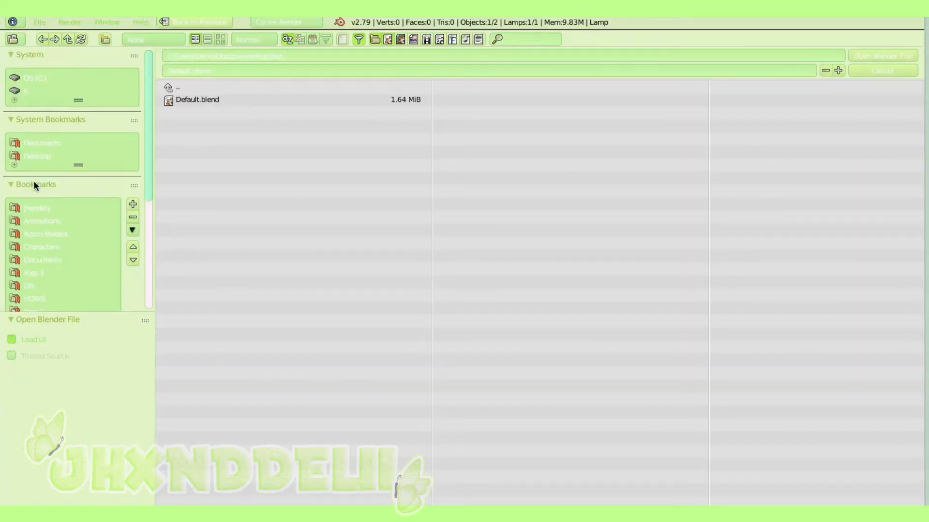
pyautogui.scroll(-5, 33, 181)
pyautogui.scroll(-2, 34, 182)
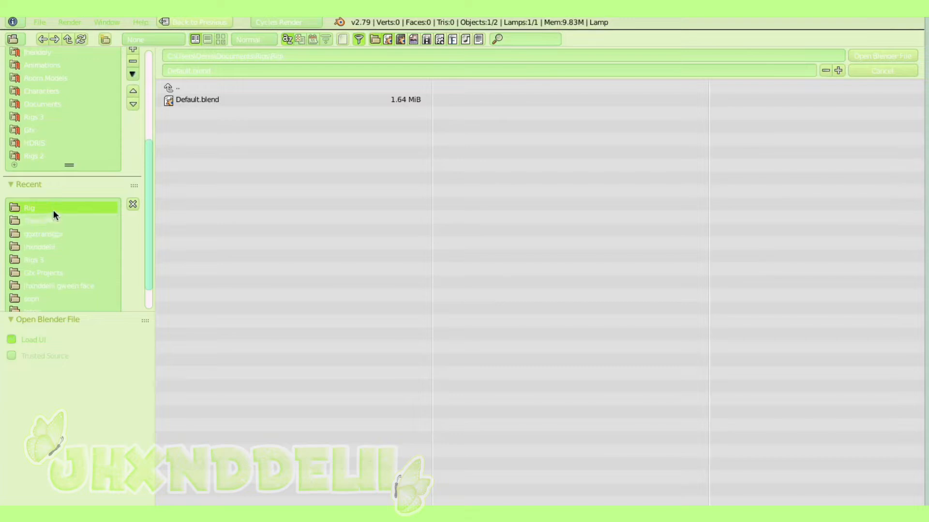
pyautogui.click(203, 88)
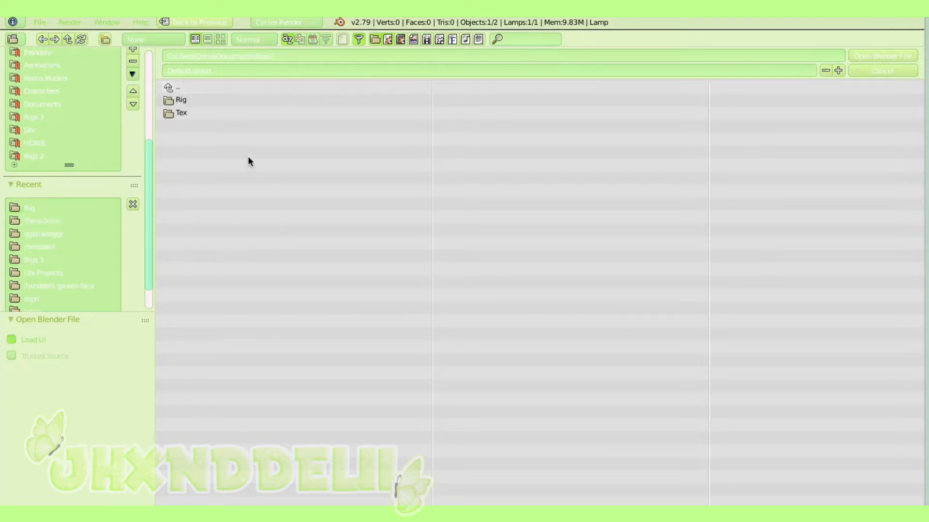
pyautogui.scroll(6, 144, 224)
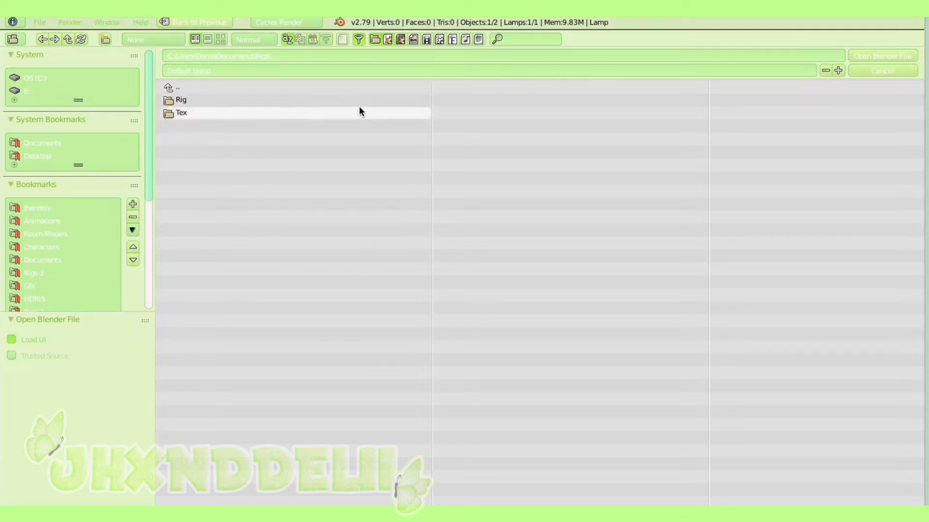
pyautogui.click(255, 100)
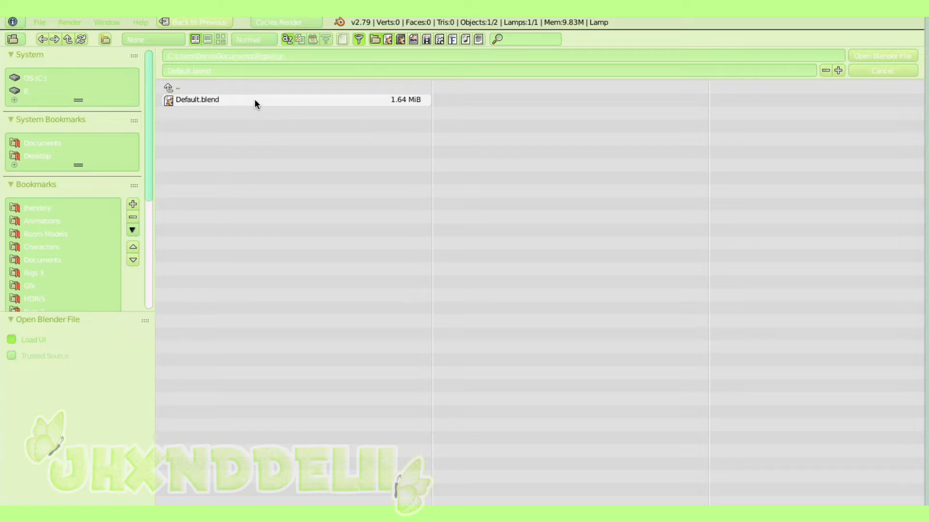
pyautogui.click(255, 100)
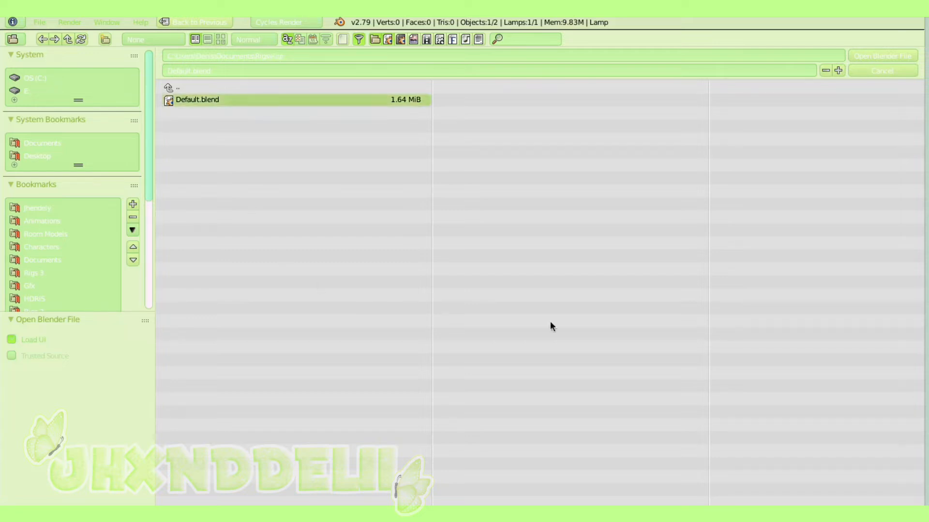
pyautogui.click(885, 54)
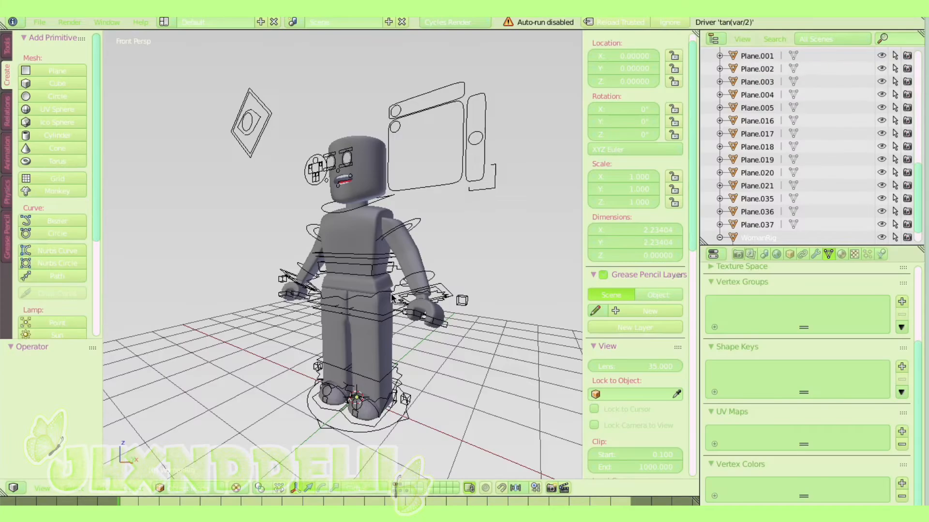
# - Examine the character rig from several angles, both up close and from farther away
pyautogui.moveTo(325, 201); pyautogui.dragTo(348, 148, button='middle')
pyautogui.scroll(6, 348, 148)
pyautogui.moveTo(358, 154); pyautogui.dragTo(359, 186, button='middle')
pyautogui.scroll(-7, 359, 186)
pyautogui.scroll(7, 359, 186)
pyautogui.scroll(-6, 359, 185)
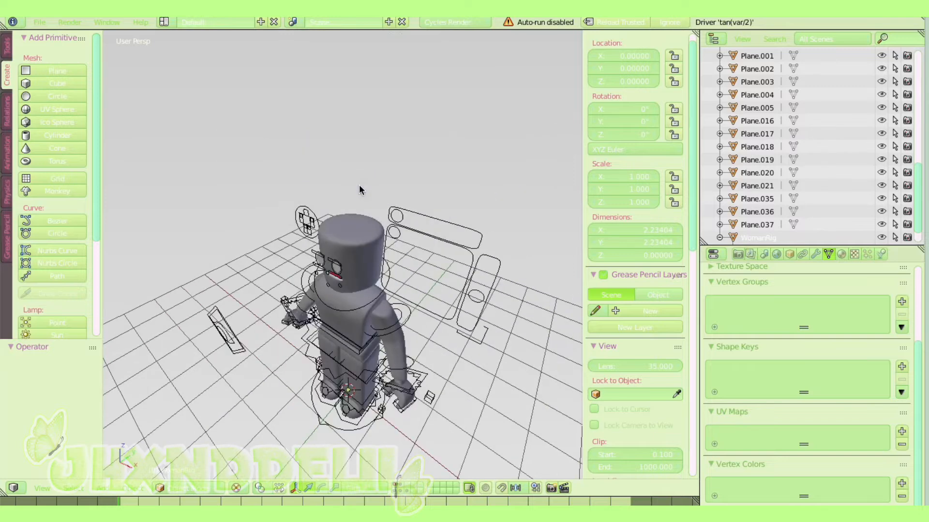
# - Select the character rig's head mesh and delete it
pyautogui.moveTo(274, 311); pyautogui.dragTo(358, 144, button='middle')
pyautogui.scroll(5, 358, 143)
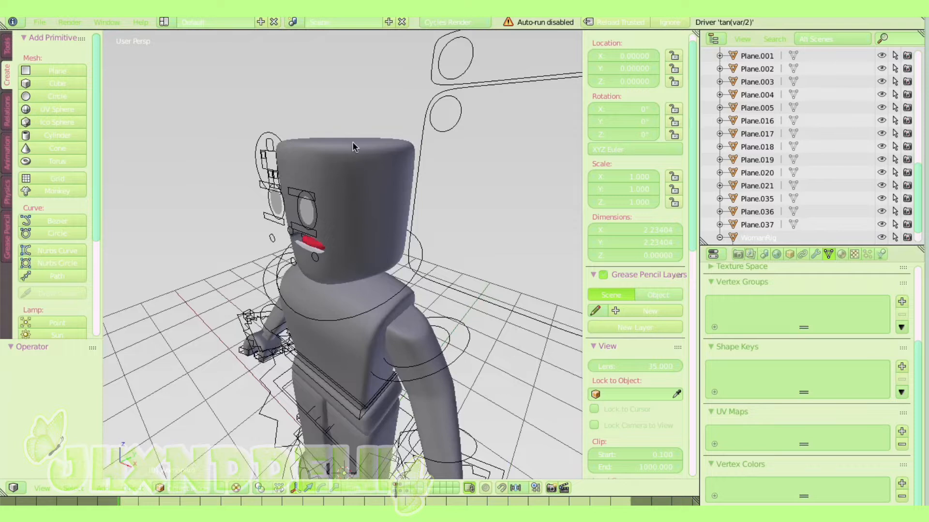
pyautogui.rightClick(352, 143)
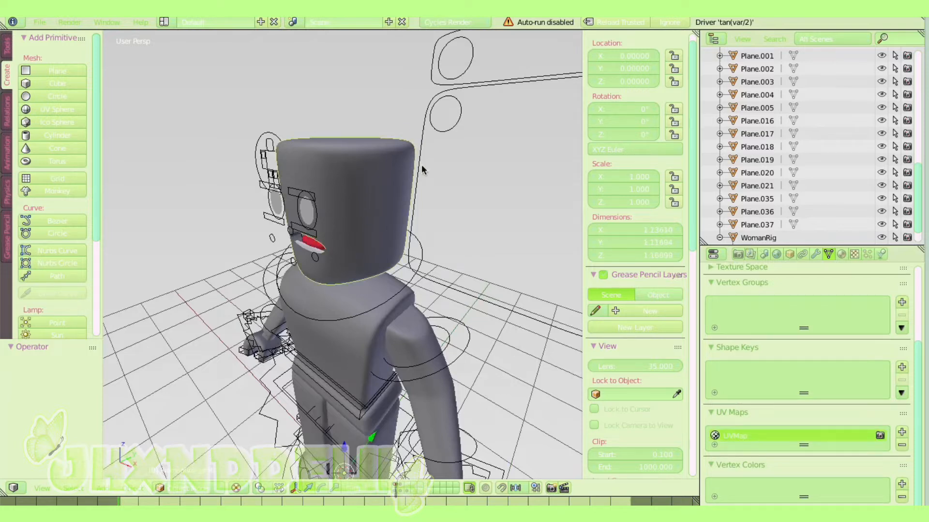
pyautogui.scroll(3, 422, 165)
pyautogui.scroll(-4, 461, 170)
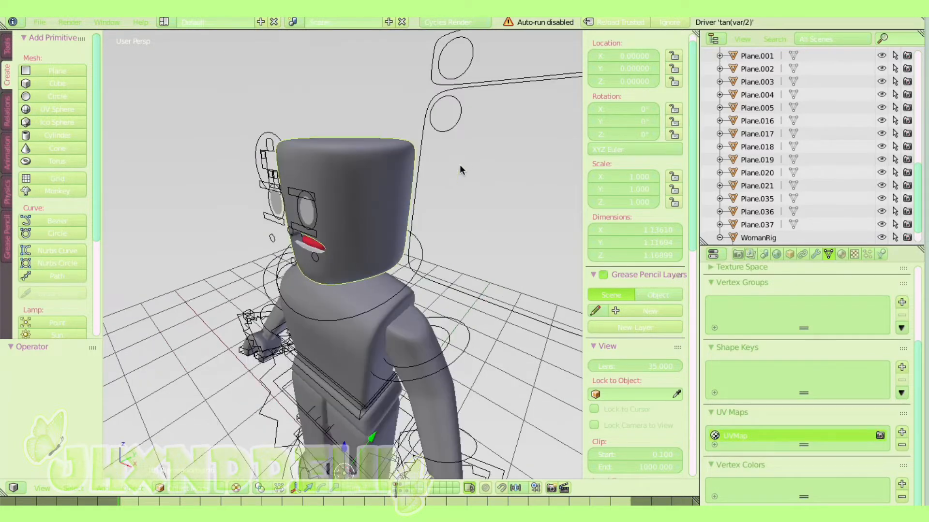
pyautogui.press('x')
pyautogui.click(439, 178)
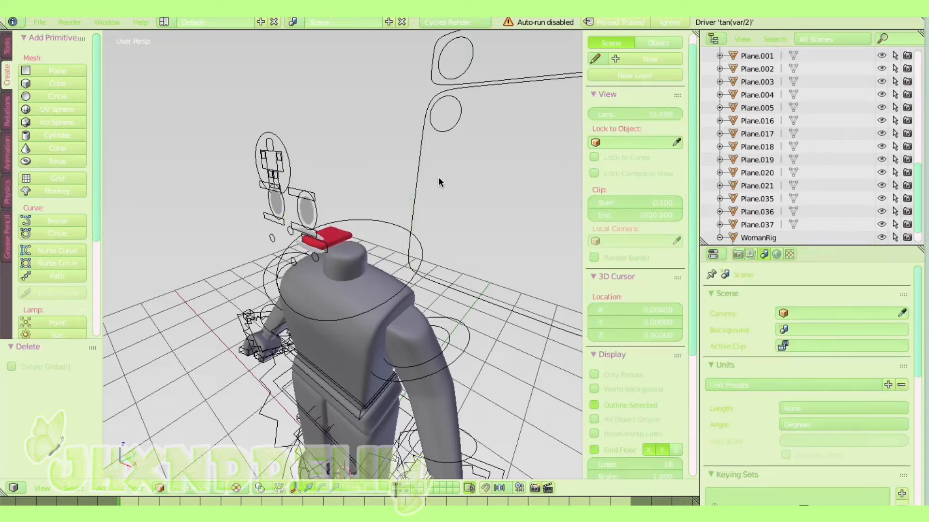
# - Select the leftover red mesh above the character rig's neck and delete it
pyautogui.rightClick(346, 233)
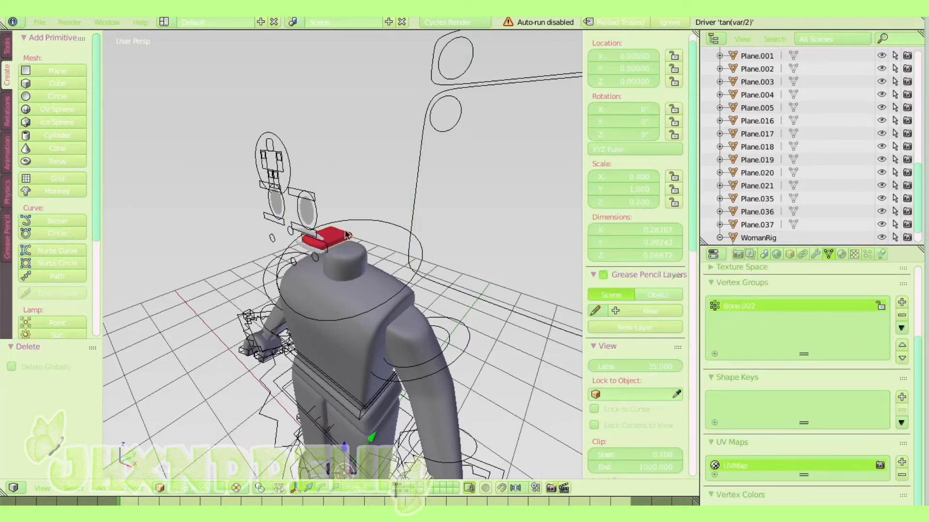
pyautogui.press('x')
pyautogui.click(346, 231)
pyautogui.scroll(-2, 338, 290)
pyautogui.moveTo(320, 375); pyautogui.dragTo(356, 248, button='middle')
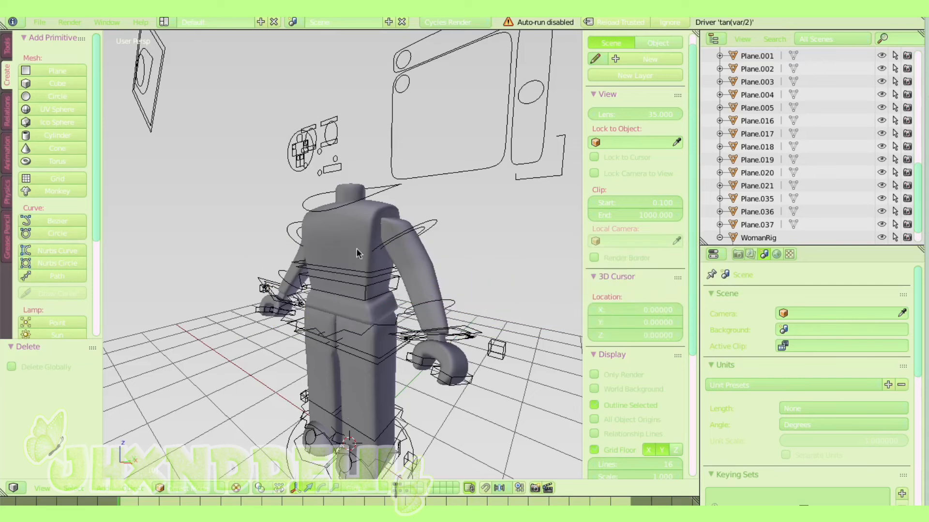
# - Select the rig's torso, arm, leg and hand meshes one after another to examine how the body is divided
pyautogui.rightClick(342, 217)
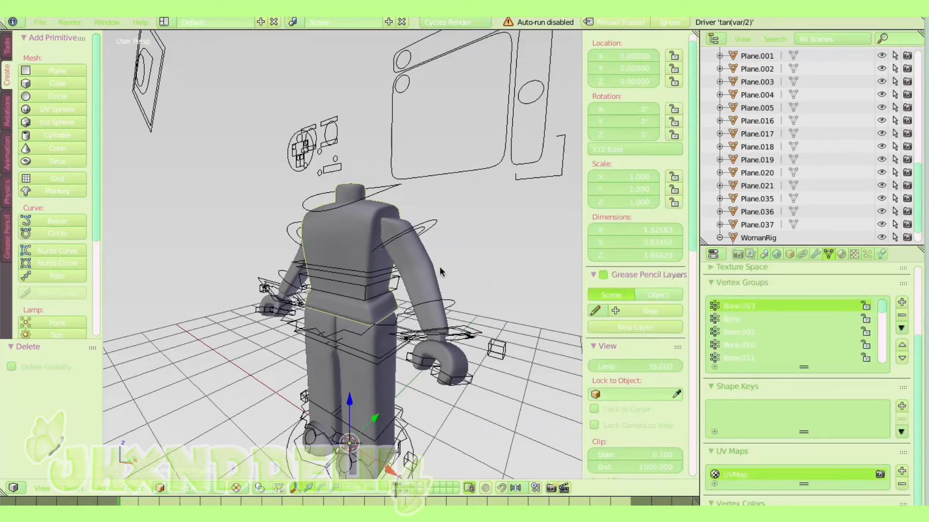
pyautogui.rightClick(424, 272)
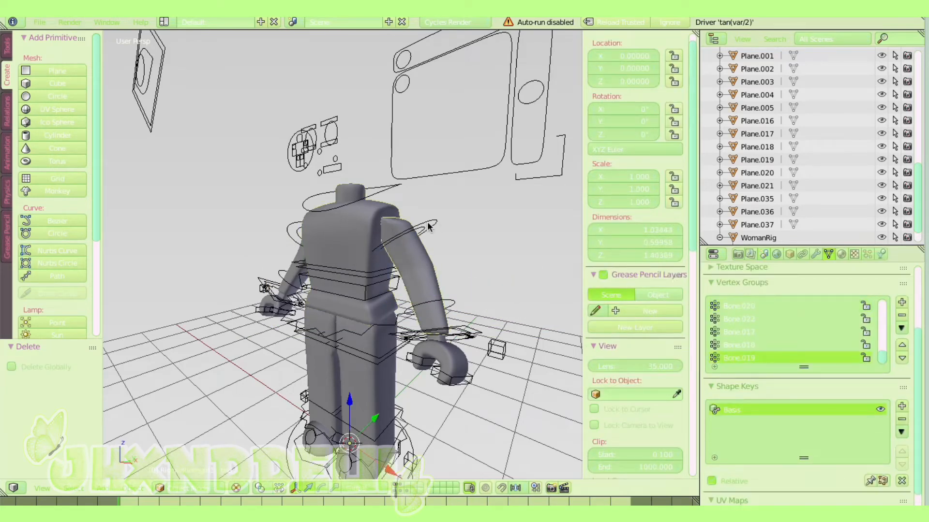
pyautogui.rightClick(393, 267)
pyautogui.rightClick(354, 225)
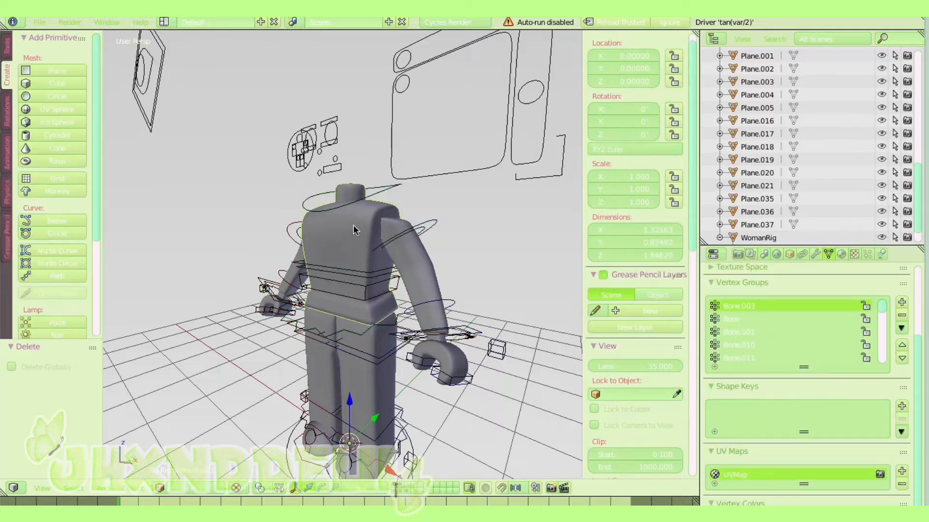
pyautogui.rightClick(364, 387)
pyautogui.rightClick(324, 374)
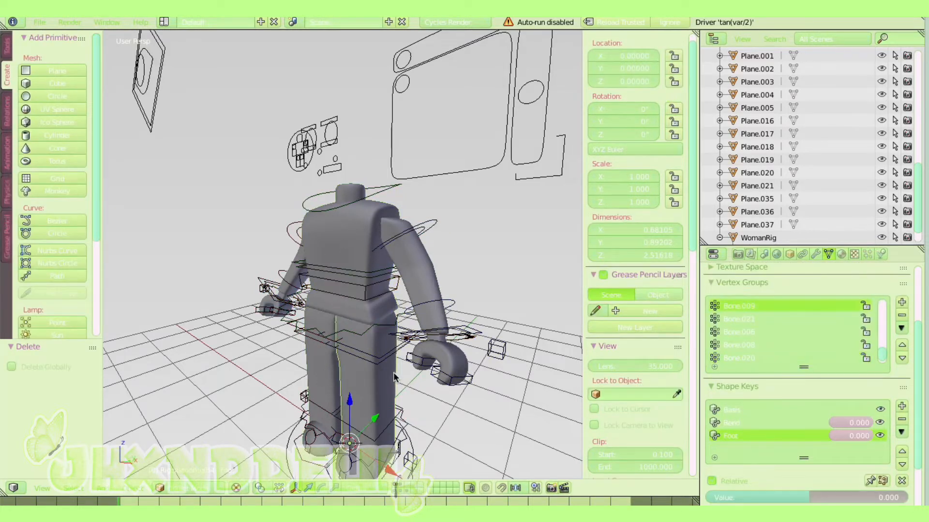
pyautogui.rightClick(463, 358)
# - Select the rig's arm and open its material in the Node Editor at the Image Texture node feeding Mix Color/Diffuse
pyautogui.rightClick(439, 263)
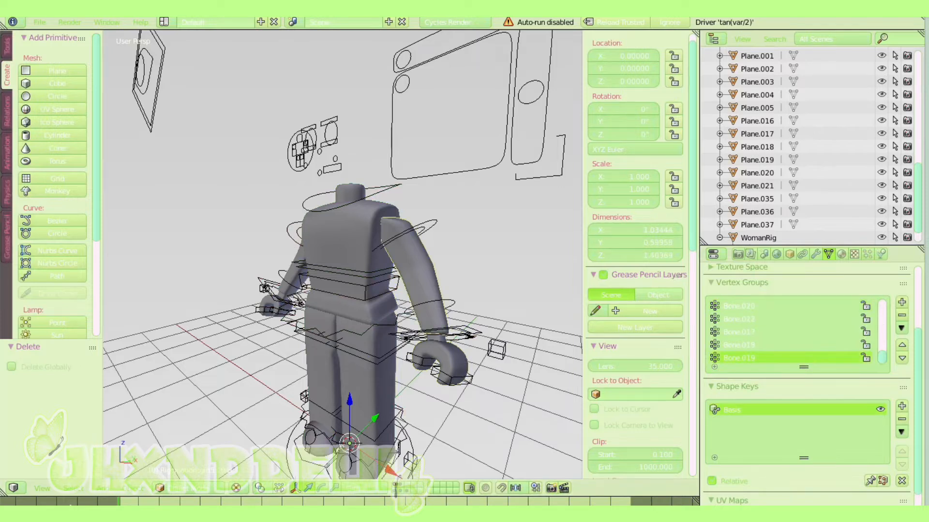
pyautogui.click(14, 489)
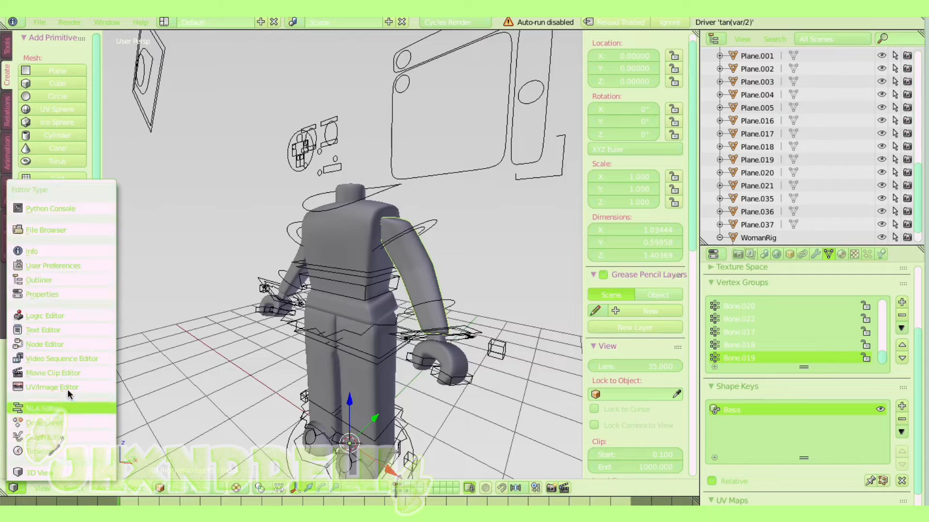
pyautogui.click(79, 343)
pyautogui.scroll(-2, 196, 251)
pyautogui.scroll(-5, 196, 252)
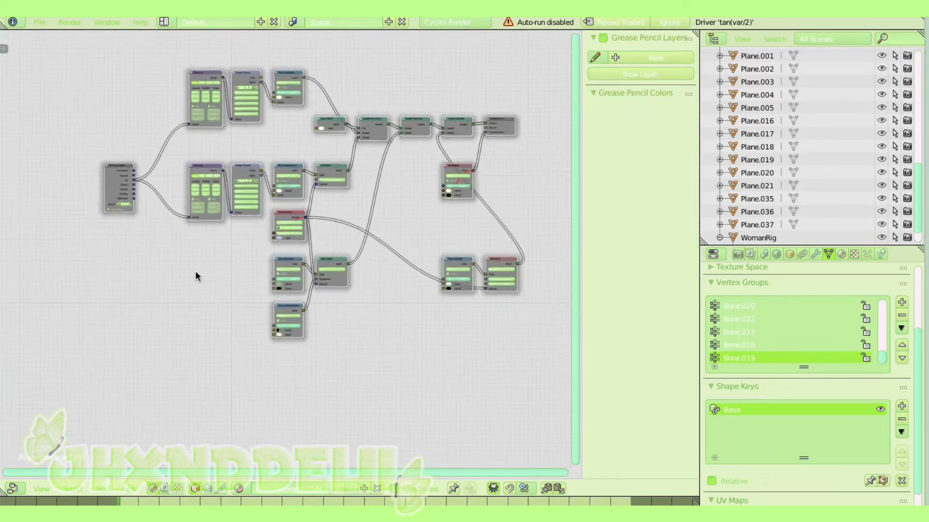
pyautogui.scroll(5, 195, 272)
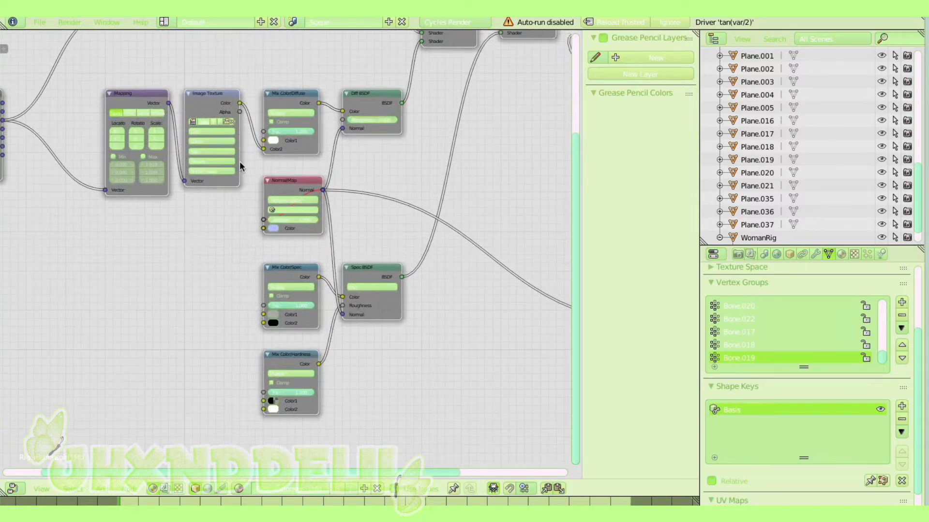
pyautogui.scroll(-2, 227, 184)
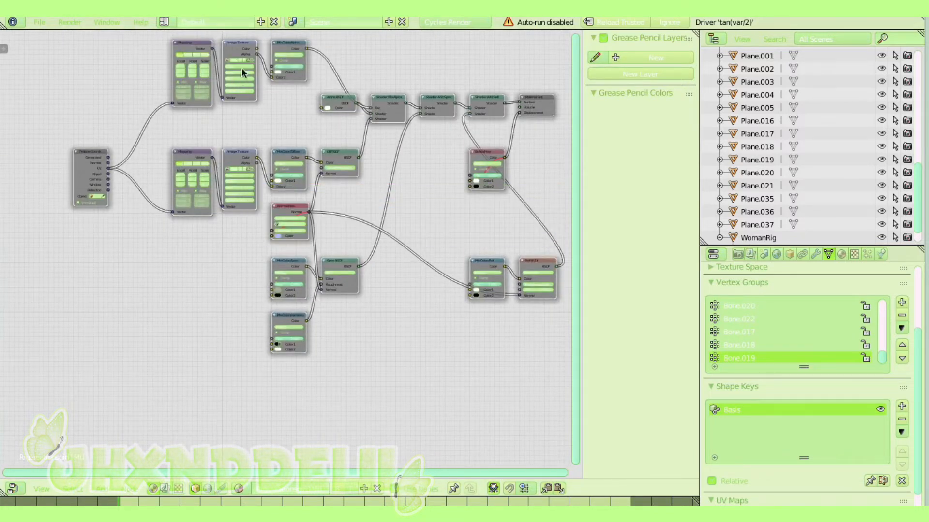
pyautogui.scroll(1, 291, 338)
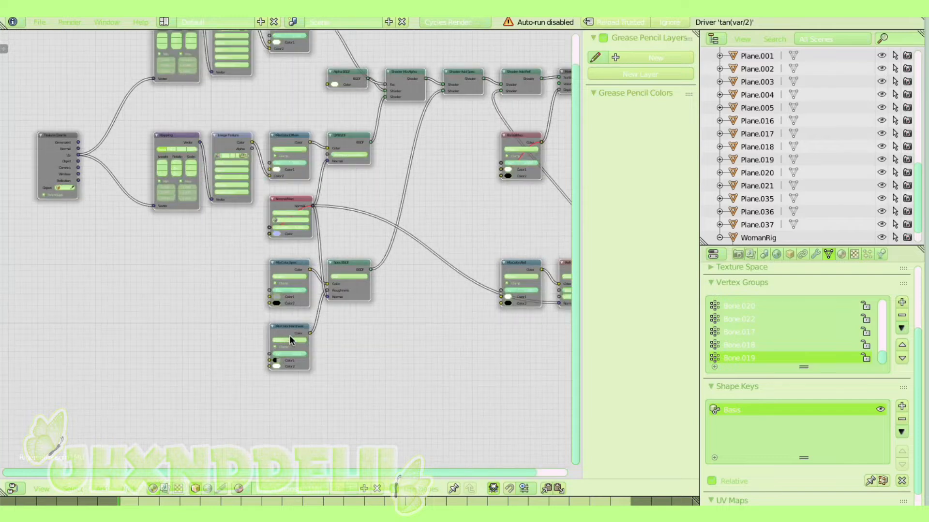
pyautogui.scroll(1, 303, 341)
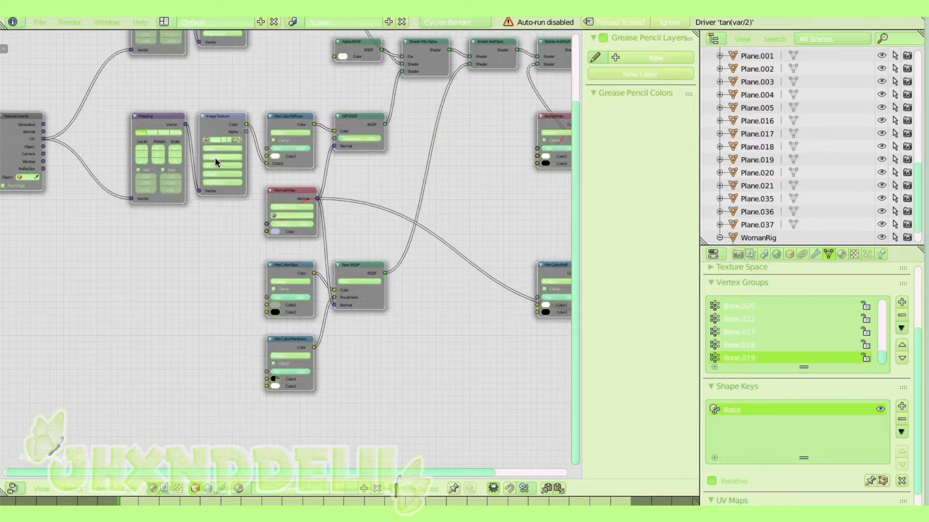
pyautogui.scroll(2, 221, 150)
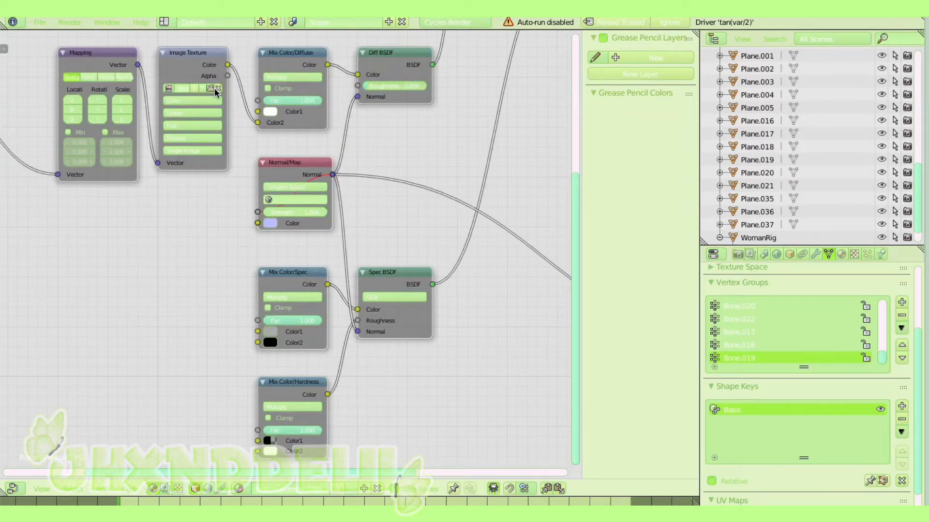
# - Load Itsjhendely1Tex.png from the jhxnddeliiexample folder in Characters into the Image Texture node feeding Mix Color/Diffuse
pyautogui.click(211, 88)
pyautogui.scroll(-2, 95, 188)
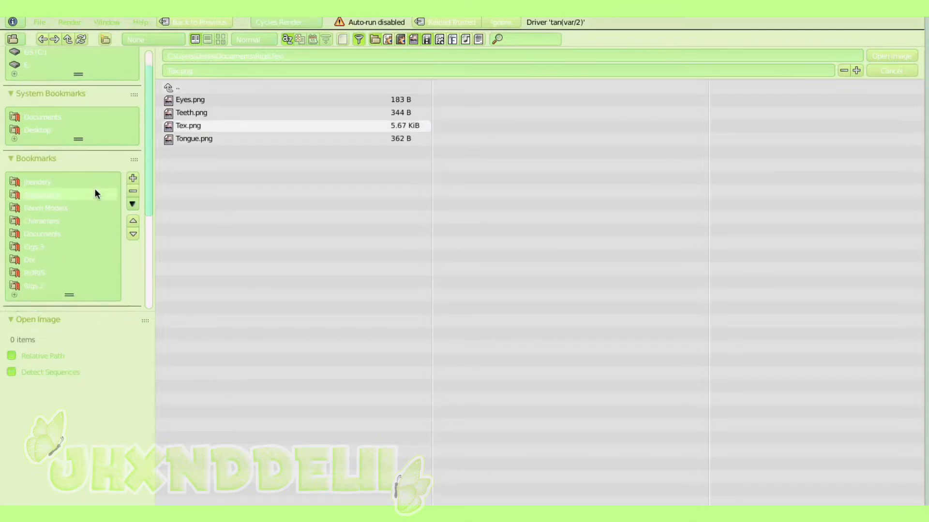
pyautogui.scroll(-2, 95, 189)
pyautogui.click(94, 166)
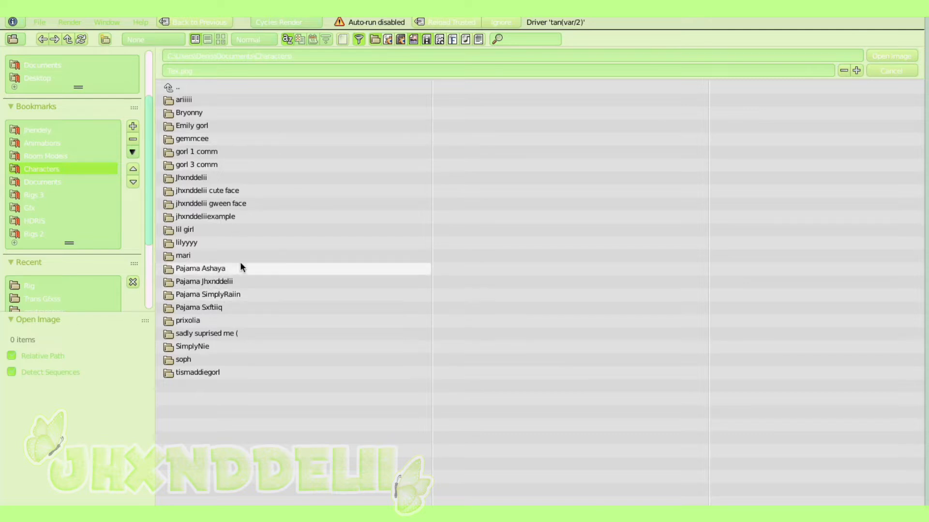
pyautogui.click(254, 191)
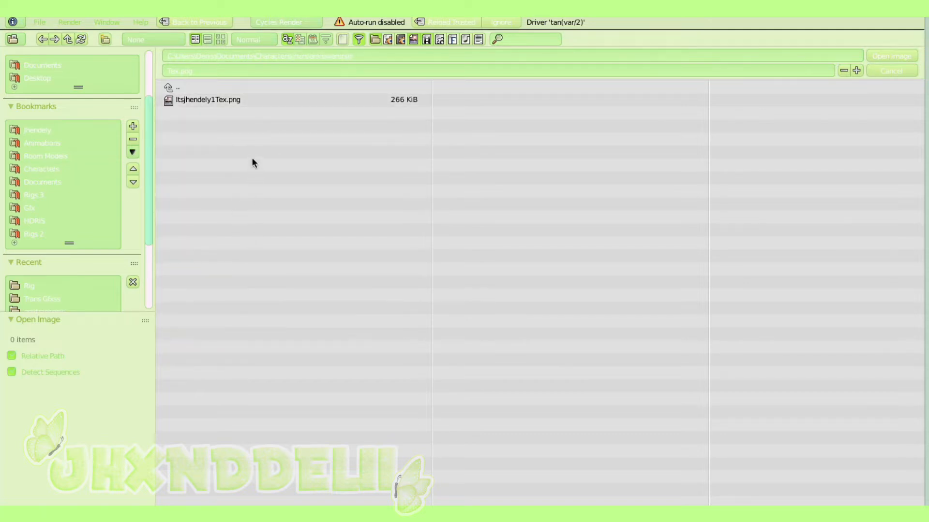
pyautogui.moveTo(310, 132); pyautogui.dragTo(294, 118)
pyautogui.moveTo(375, 222); pyautogui.dragTo(362, 217)
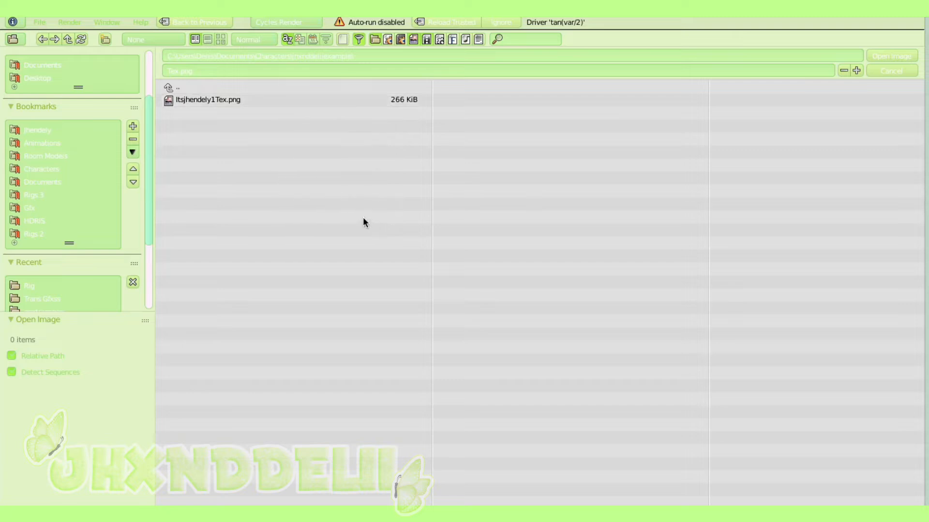
pyautogui.click(242, 100)
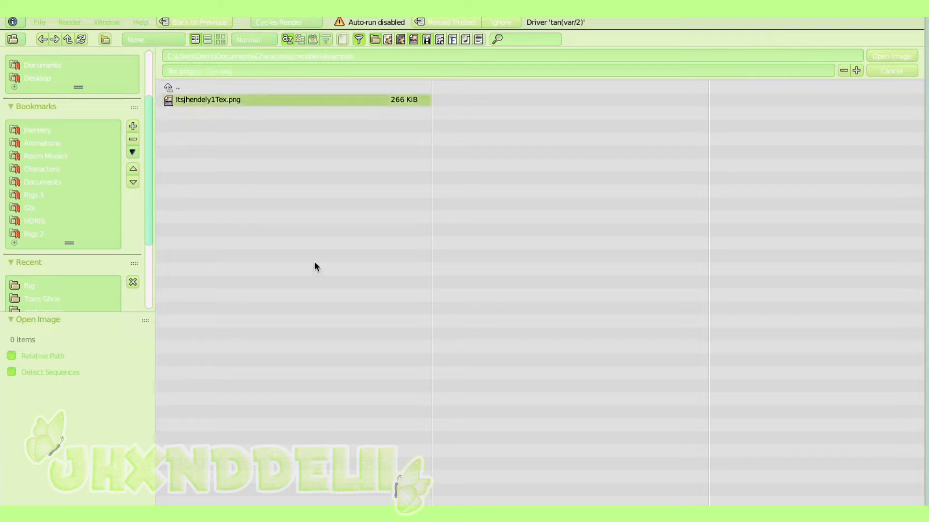
pyautogui.click(908, 56)
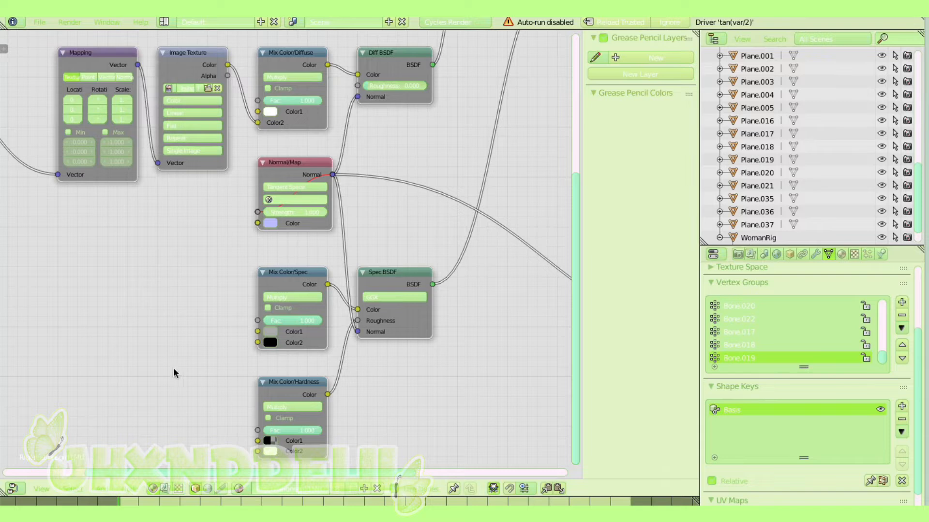
# - Return to the 3D View and check the new texture on the character rig
pyautogui.click(13, 488)
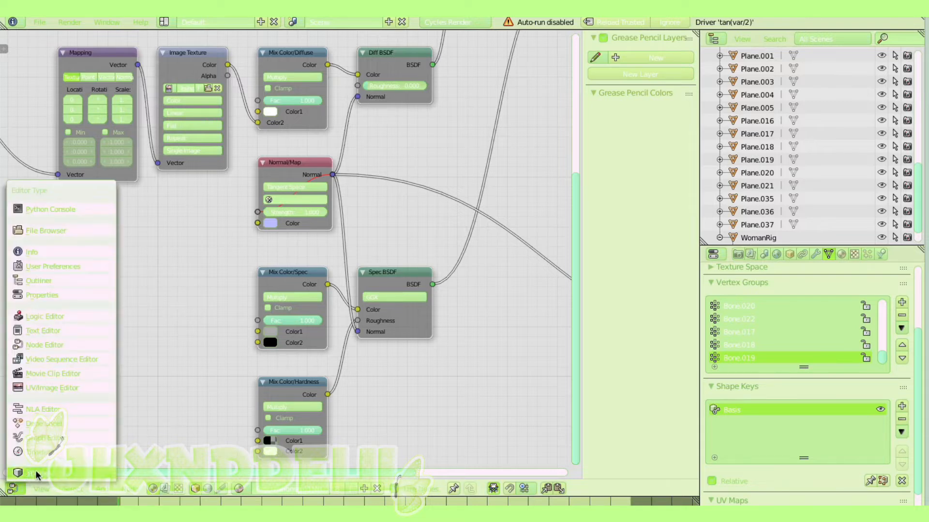
pyautogui.click(37, 472)
pyautogui.moveTo(255, 347)
pyautogui.mouseDown(button='middle')
pyautogui.moveTo(258, 326)
pyautogui.moveTo(239, 349)
pyautogui.moveTo(157, 359)
pyautogui.moveTo(262, 335)
pyautogui.mouseUp(button='middle')
pyautogui.scroll(-3, 263, 335)
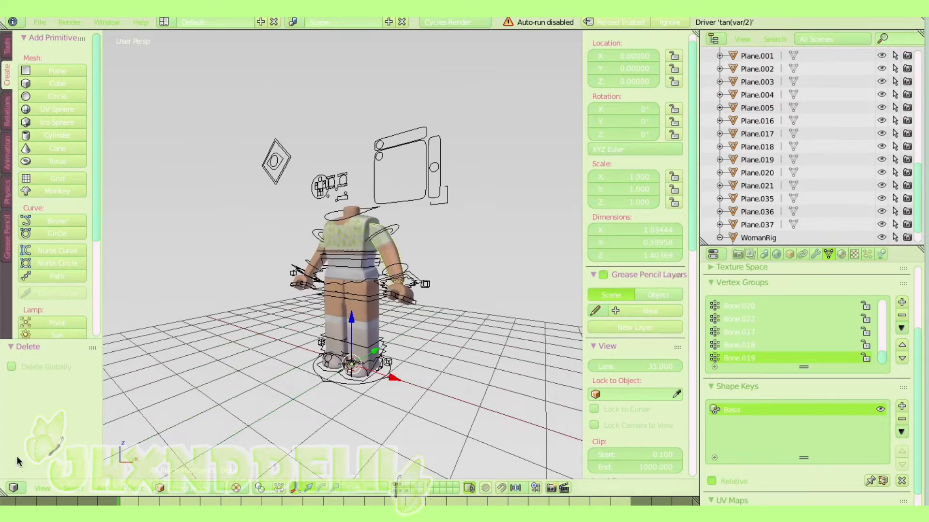
pyautogui.moveTo(333, 388)
pyautogui.mouseDown(button='middle')
pyautogui.moveTo(322, 388)
pyautogui.moveTo(331, 427)
pyautogui.moveTo(336, 395)
pyautogui.mouseUp(button='middle')
pyautogui.scroll(2, 331, 427)
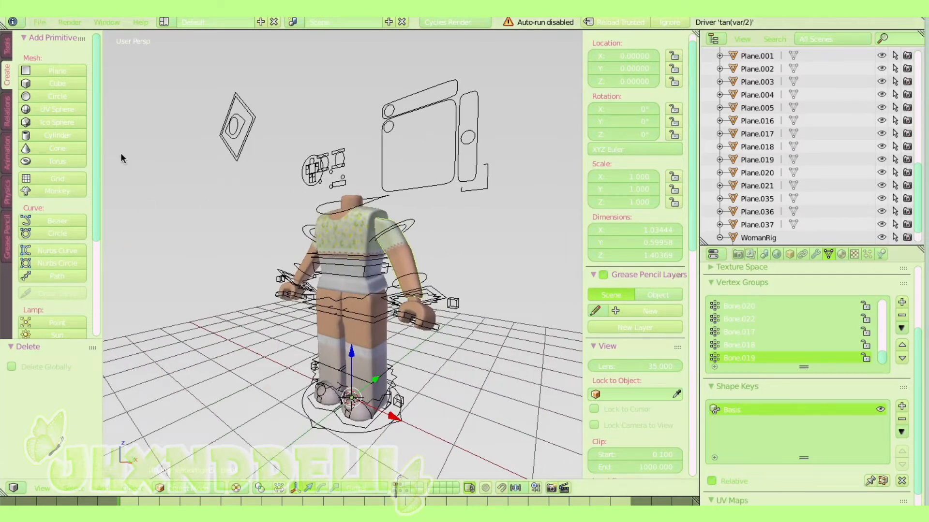
# - Import the Wavefront model jhxnddeliiexample.obj from the jhxnddeliiexample folder
pyautogui.click(39, 21)
pyautogui.moveTo(62, 270)
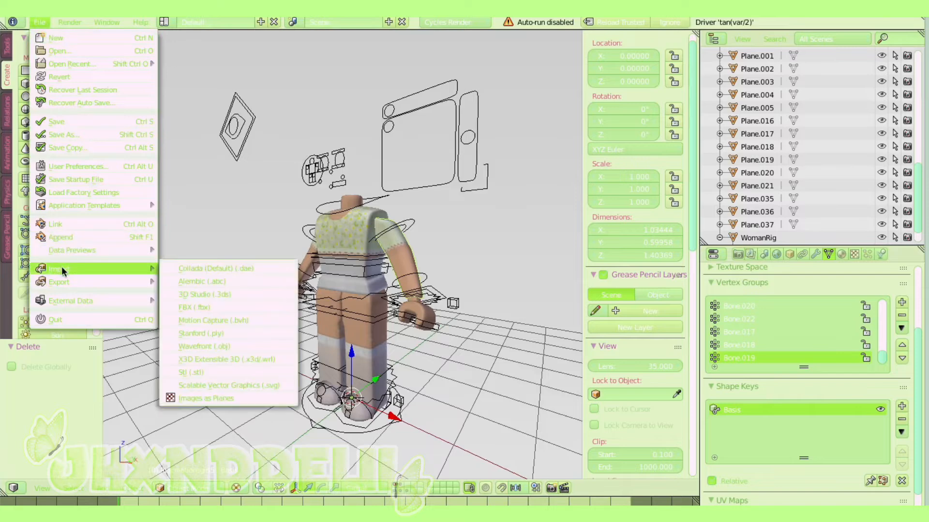
pyautogui.click(193, 346)
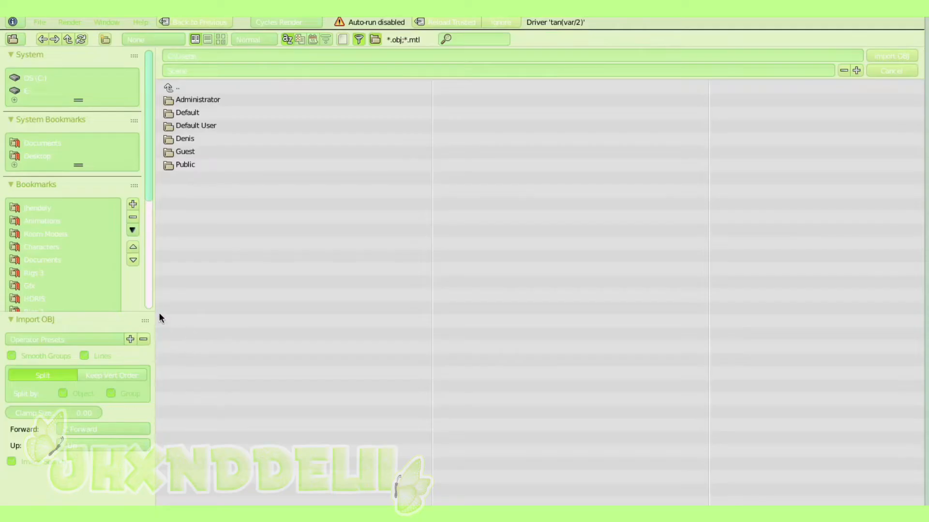
pyautogui.scroll(-6, 143, 279)
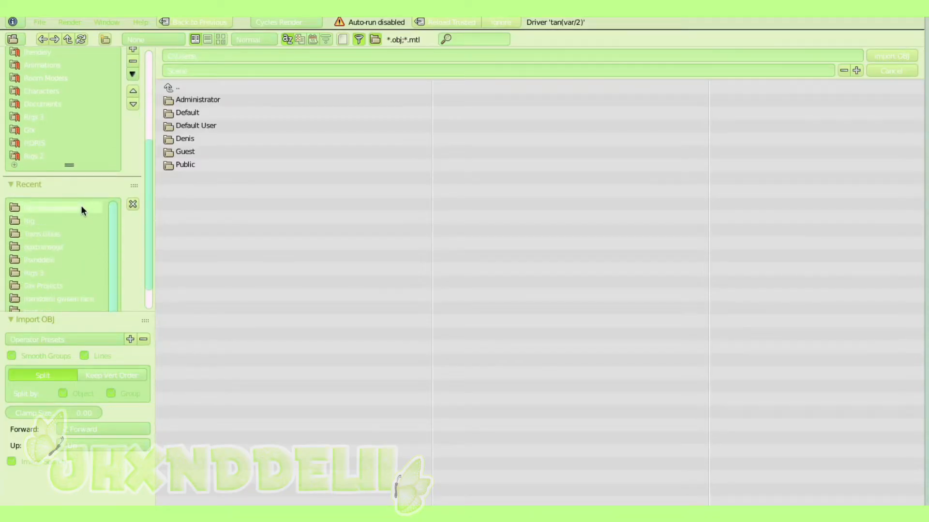
pyautogui.click(83, 209)
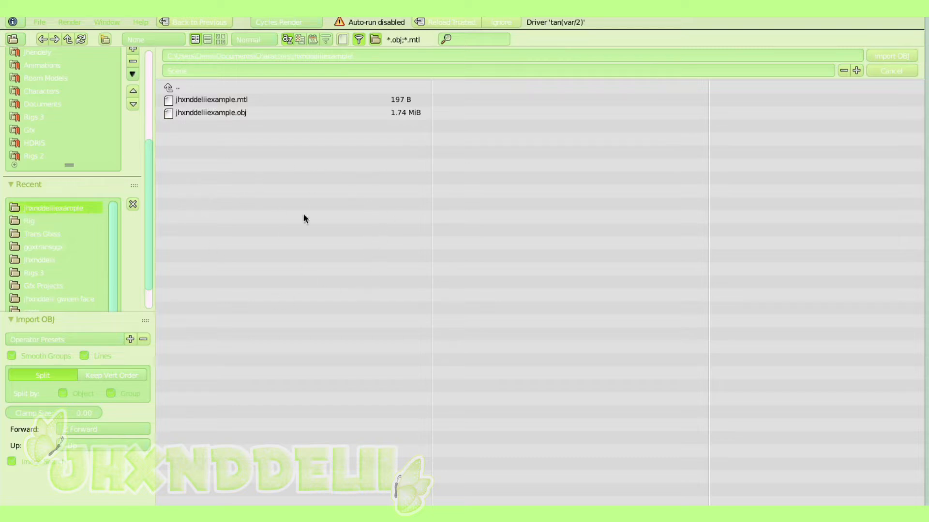
pyautogui.moveTo(398, 225); pyautogui.dragTo(238, 96)
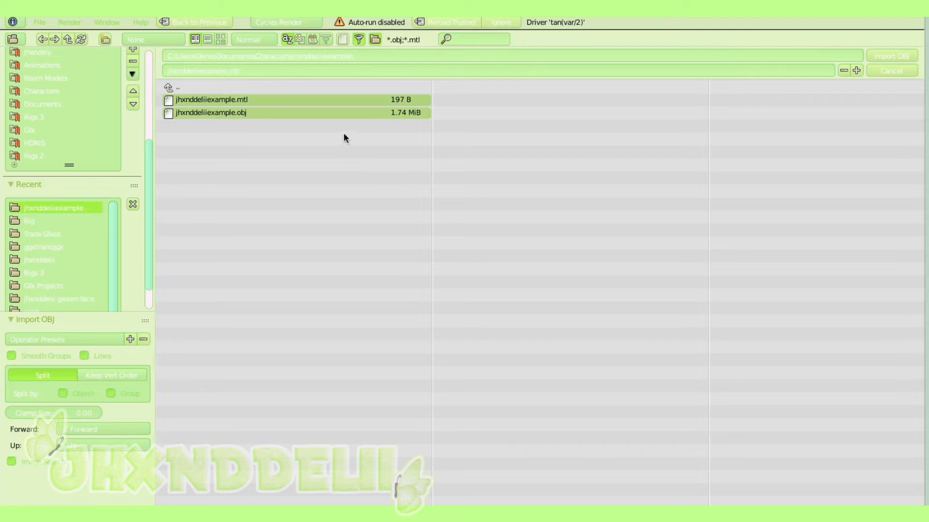
pyautogui.click(317, 112)
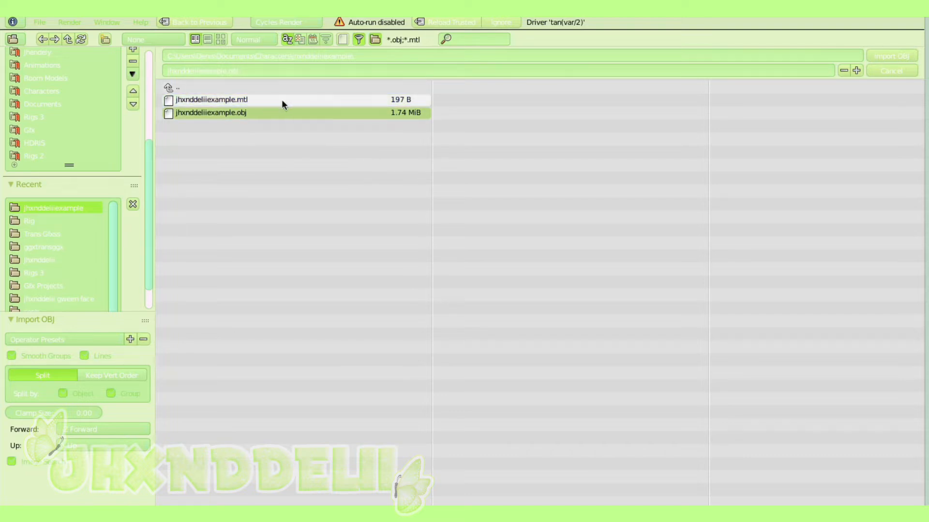
pyautogui.click(893, 56)
# - Examine the imported avatar where it overlaps the character rig, from the head down to the legs
pyautogui.moveTo(417, 355); pyautogui.dragTo(245, 323, button='middle')
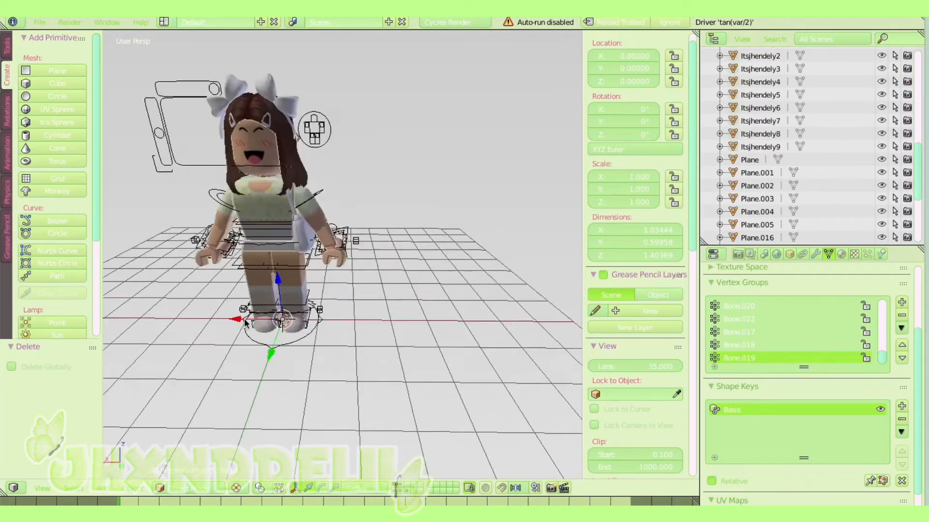
pyautogui.scroll(3, 245, 324)
pyautogui.hotkey('shift', 'f')
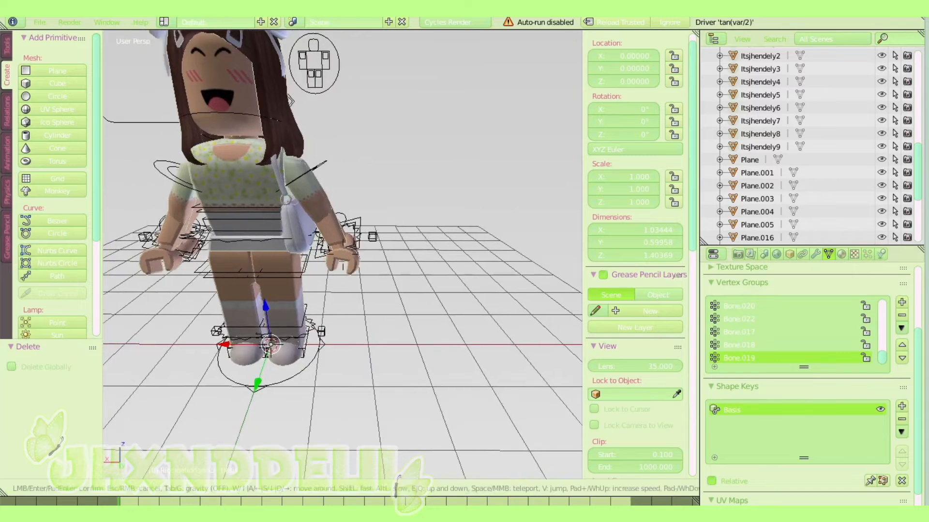
pyautogui.press('s')
pyautogui.press('w')
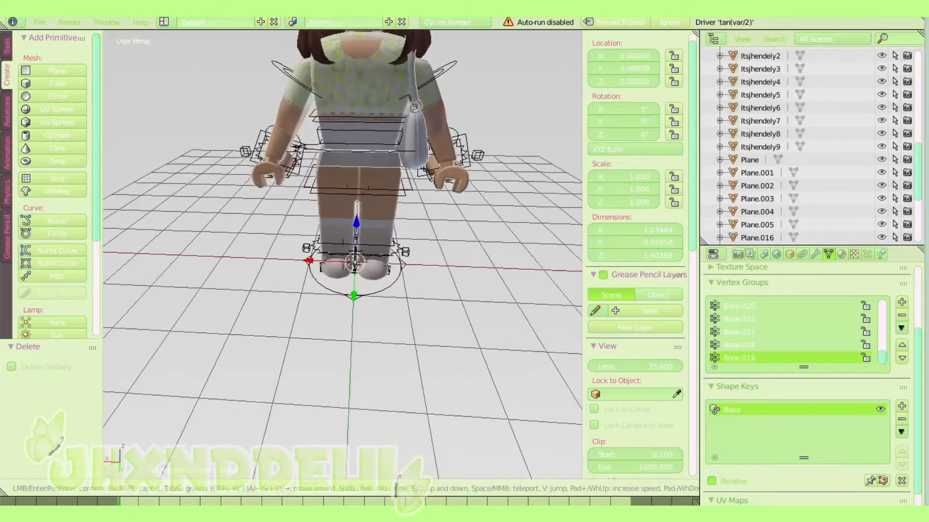
pyautogui.press('s')
pyautogui.press('s')
pyautogui.press('w')
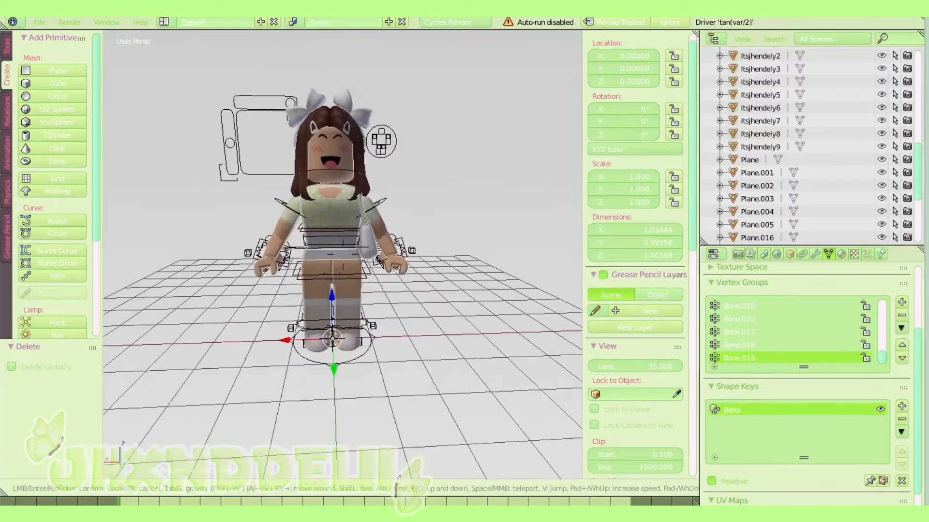
pyautogui.press('w')
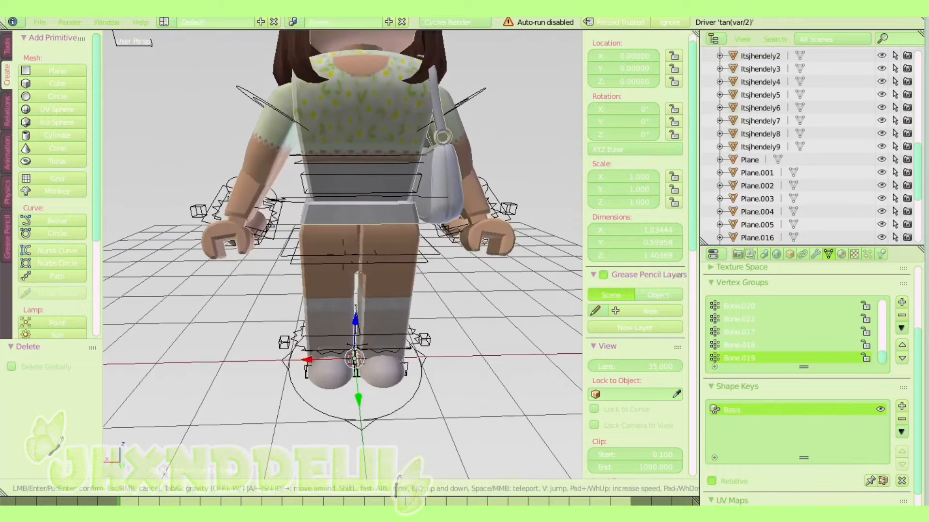
pyautogui.click(321, 350)
# - Delete both legs of the imported avatar so only the rig's legs are left
pyautogui.rightClick(330, 370)
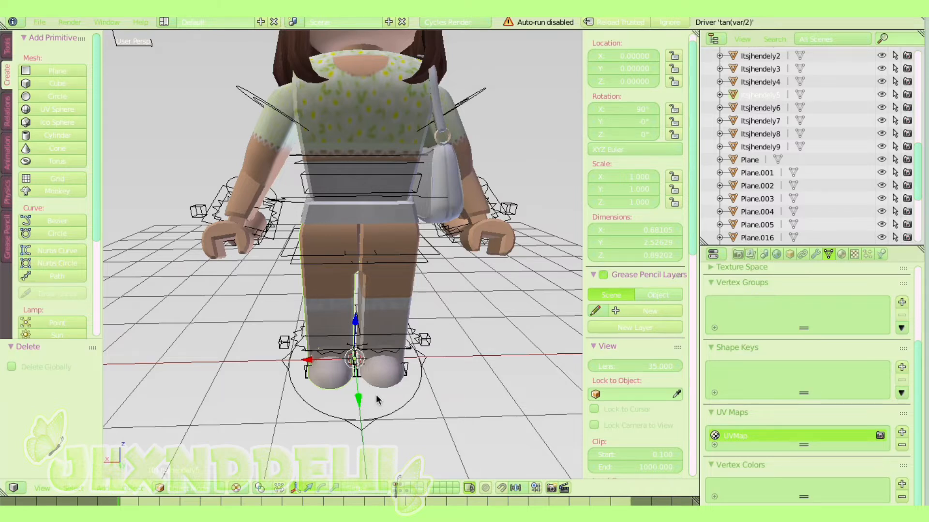
pyautogui.scroll(2, 387, 377)
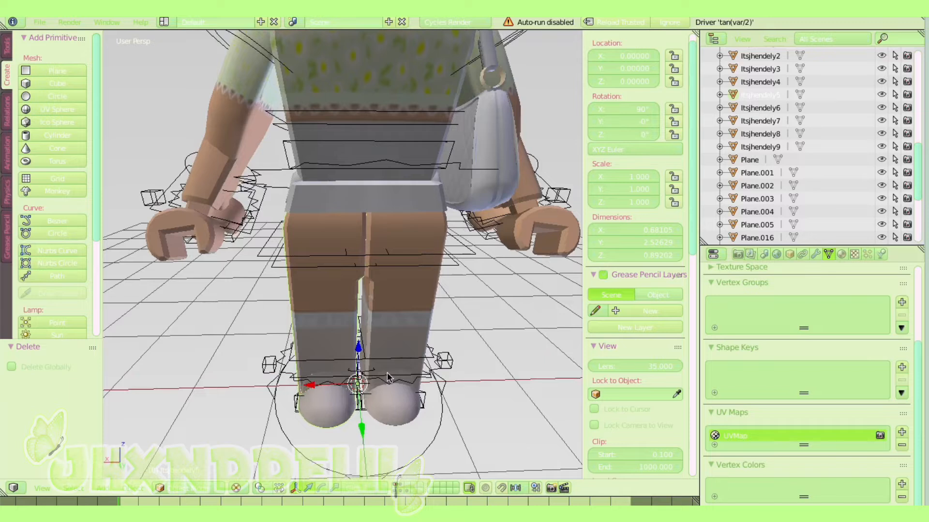
pyautogui.press('x')
pyautogui.click(403, 421)
# - Delete the imported avatar's arm on the side opposite the shoulder bag
pyautogui.hotkey('shift', 'f')
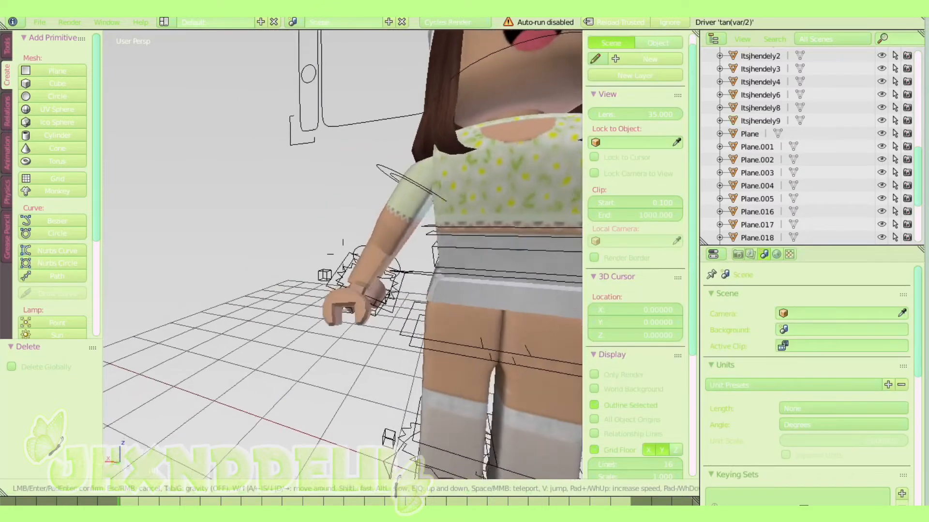
pyautogui.click(328, 271)
pyautogui.rightClick(312, 306)
pyautogui.press('x')
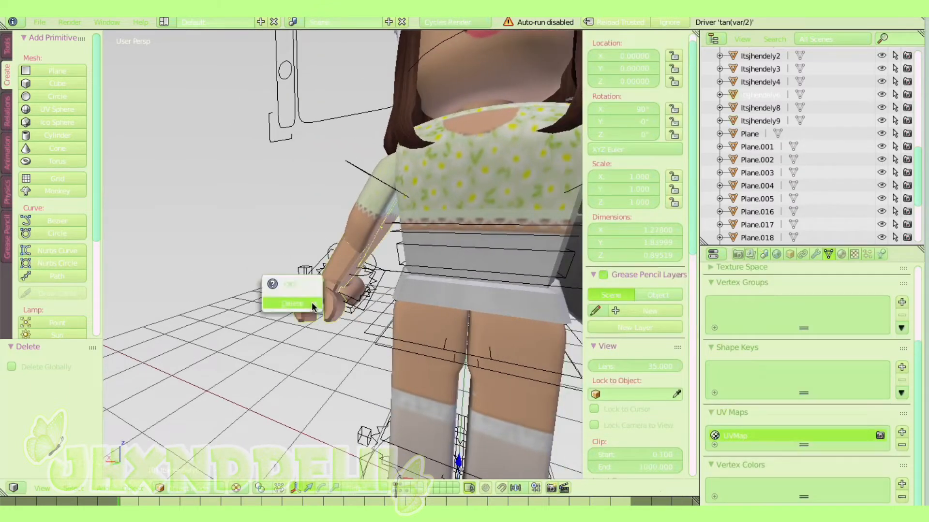
pyautogui.click(312, 293)
# - Delete the imported avatar's arm on the bag side and the imported part Itsjhendely4
pyautogui.hotkey('shift', 'f')
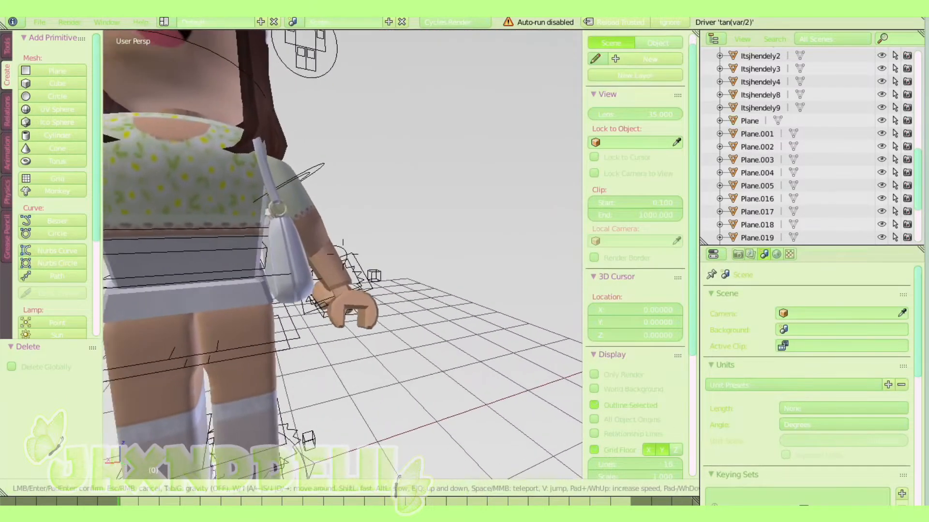
pyautogui.click(367, 325)
pyautogui.rightClick(366, 325)
pyautogui.press('Delete')
pyautogui.hotkey('shift', 'f')
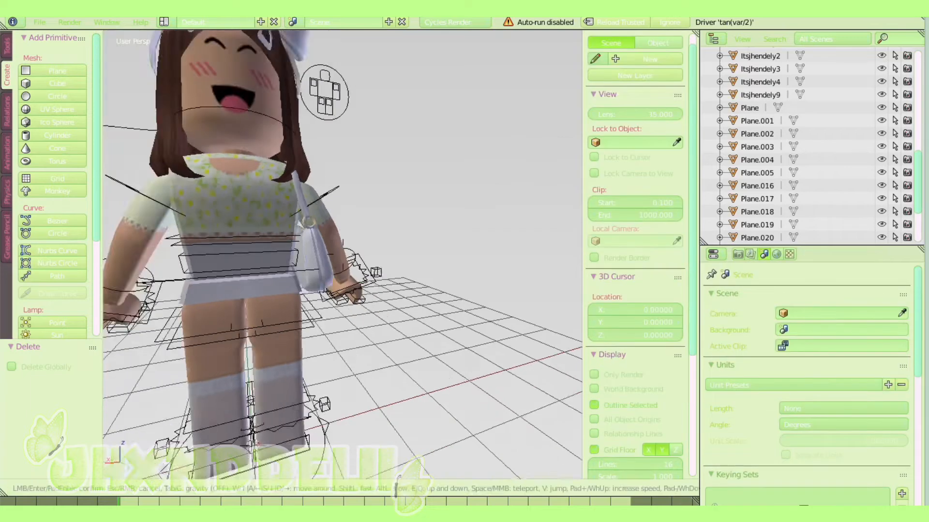
pyautogui.press('w')
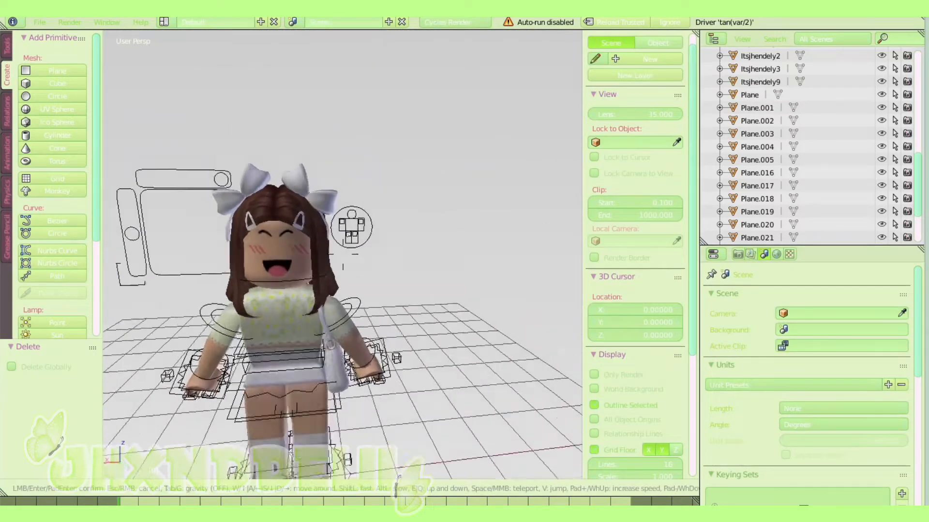
# - Select the imported avatar's hair and bows together around the head
pyautogui.press('s')
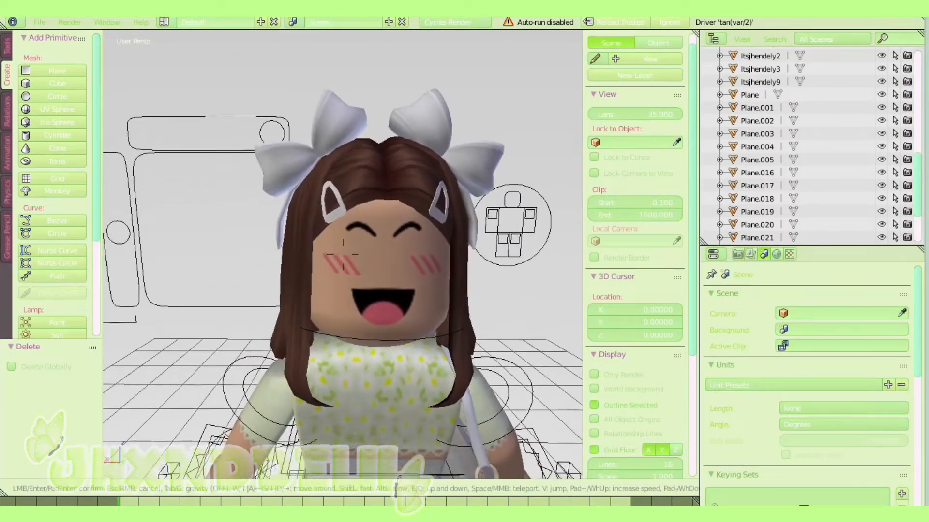
pyautogui.press('w')
pyautogui.press('s')
pyautogui.press('w')
pyautogui.click(343, 255)
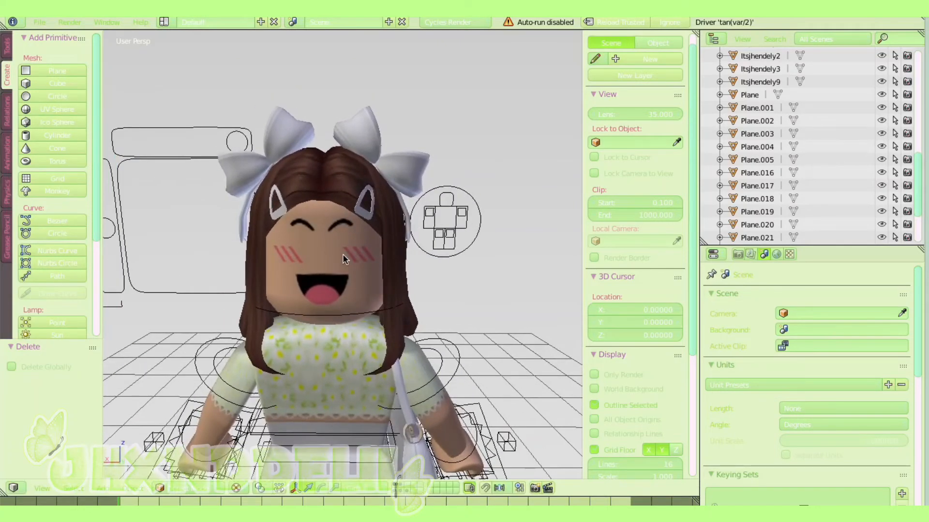
pyautogui.rightClick(311, 253)
pyautogui.keyDown('shift'); pyautogui.rightClick(345, 164); pyautogui.keyUp('shift')
pyautogui.keyDown('shift'); pyautogui.rightClick(361, 120); pyautogui.keyUp('shift')
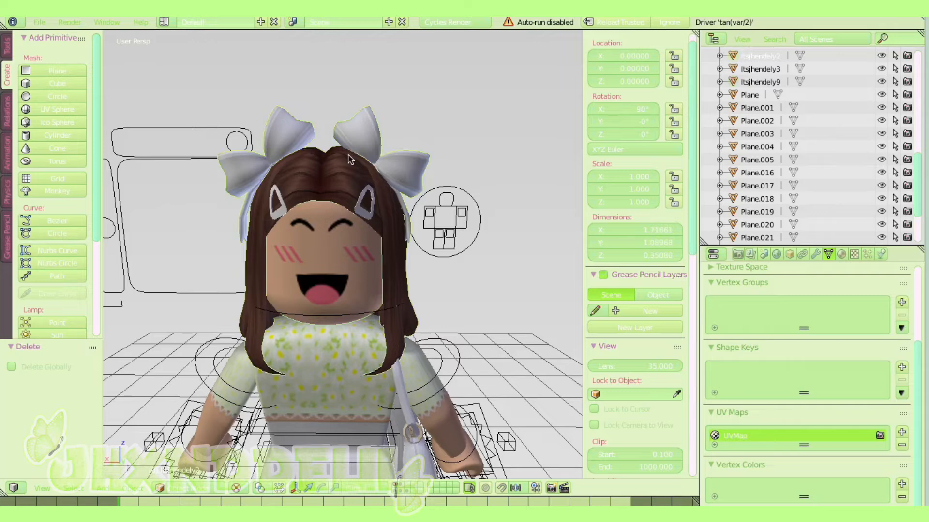
# - Add the imported shoulder bag to the selected hair and bows
pyautogui.hotkey('shift', 'f')
pyautogui.press('s')
pyautogui.press('w')
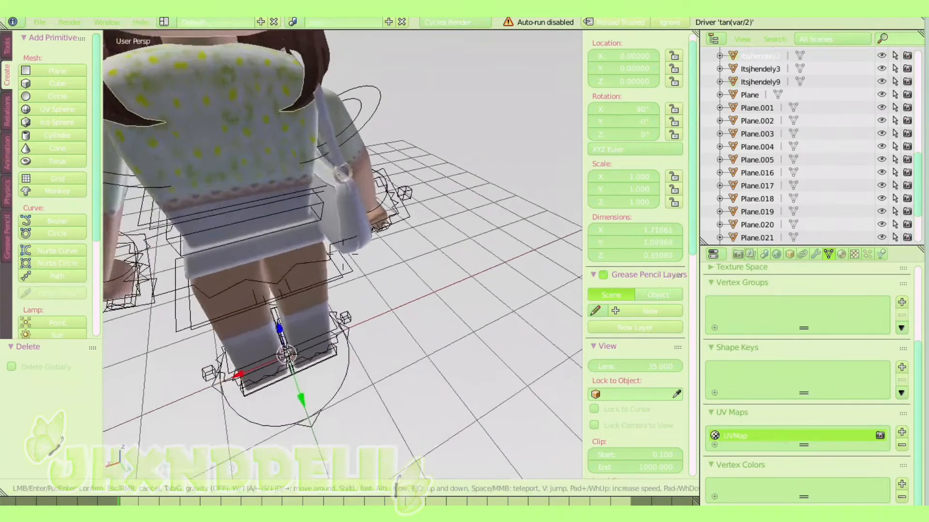
pyautogui.press('w')
pyautogui.press('a')
pyautogui.click(315, 235)
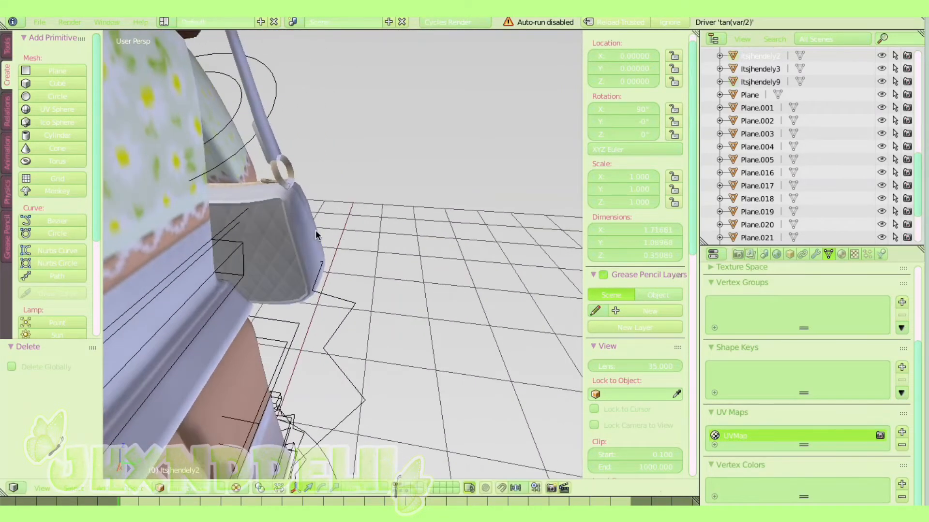
pyautogui.rightClick(316, 236)
# - Join the selected hair, bows and bag into a single object
pyautogui.hotkey('shift', 'f')
pyautogui.press('s')
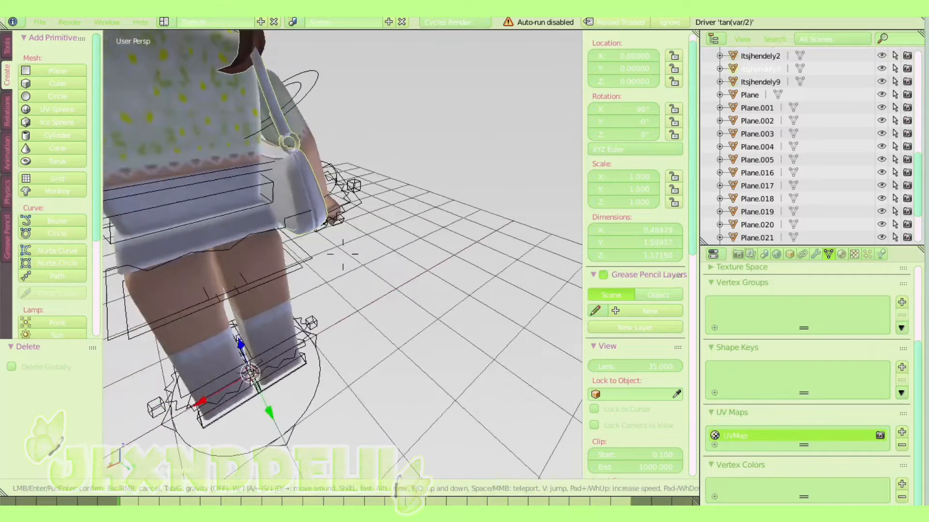
pyautogui.press('a')
pyautogui.press('d')
pyautogui.press('s')
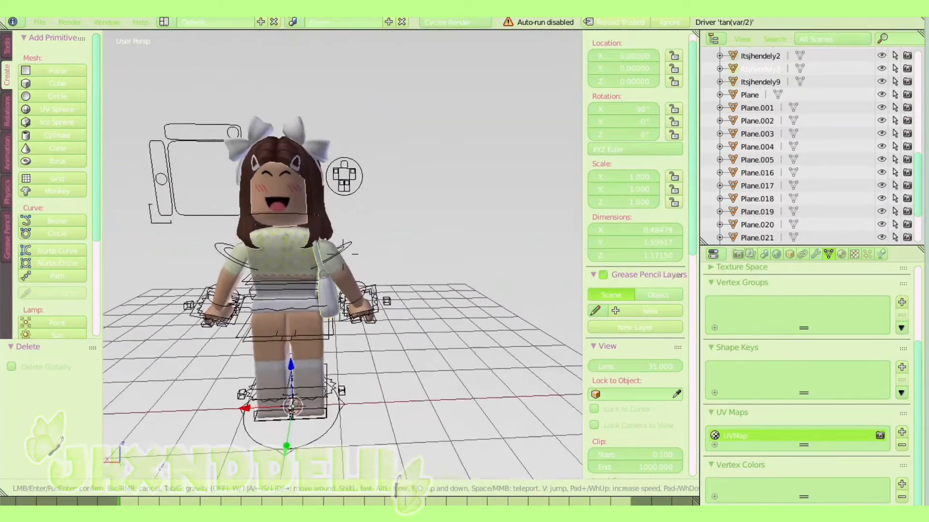
pyautogui.press('w')
pyautogui.click(342, 255)
pyautogui.click(8, 46)
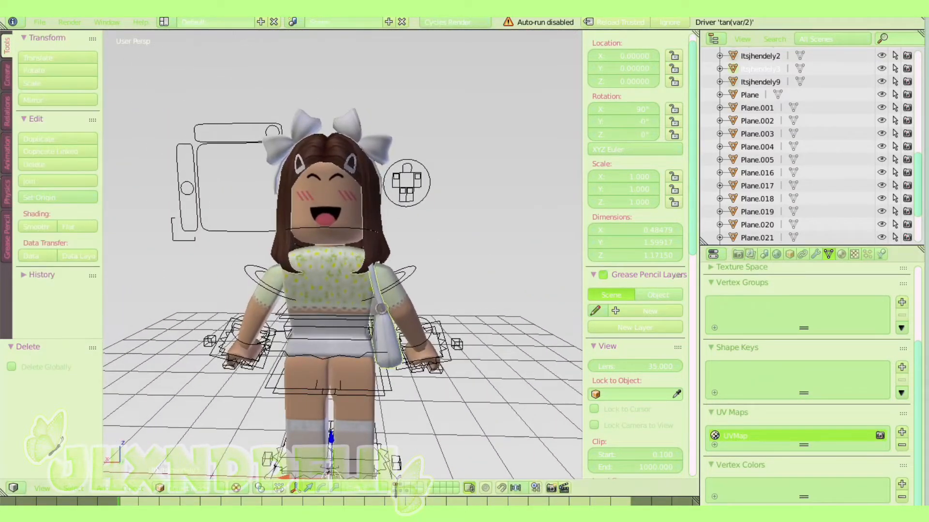
pyautogui.click(76, 182)
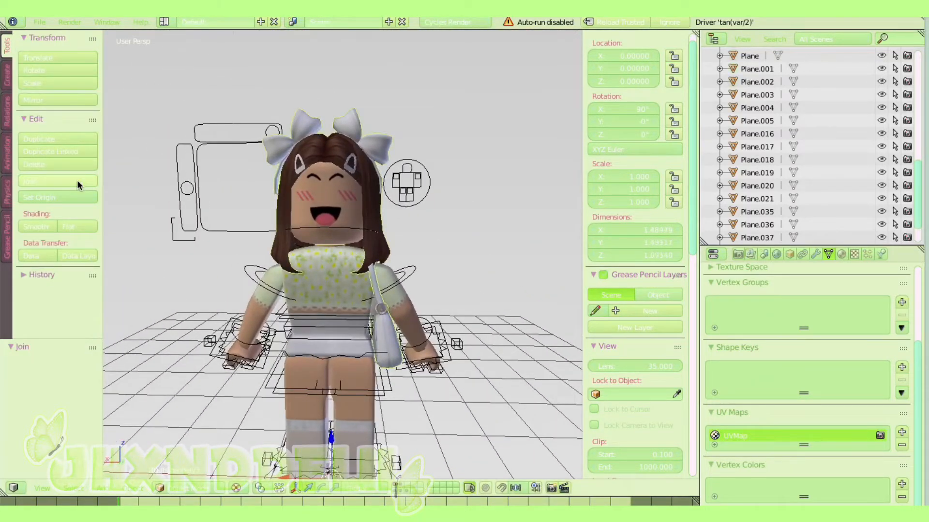
# - Set the joined accessories' Z rotation to 180° and view the character from the rig's front
pyautogui.click(632, 135)
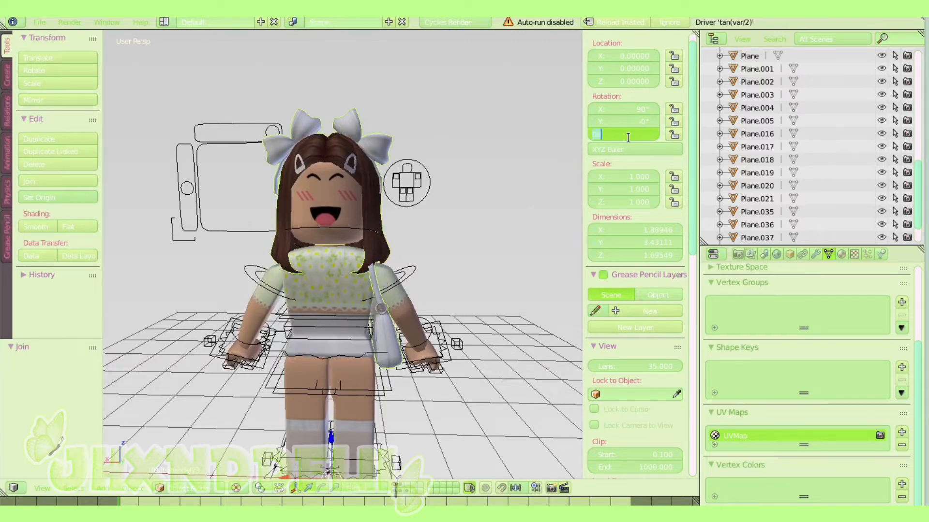
pyautogui.press('Return')
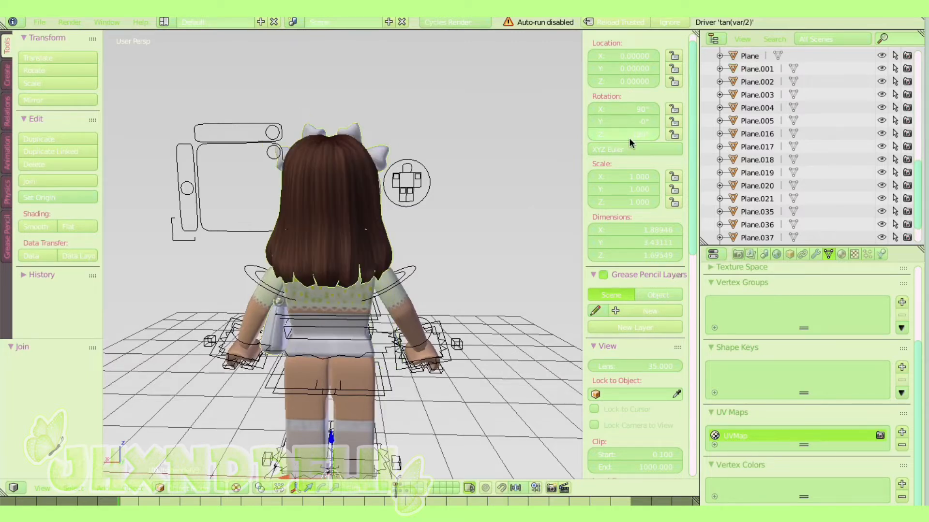
pyautogui.hotkey('shift', 'f')
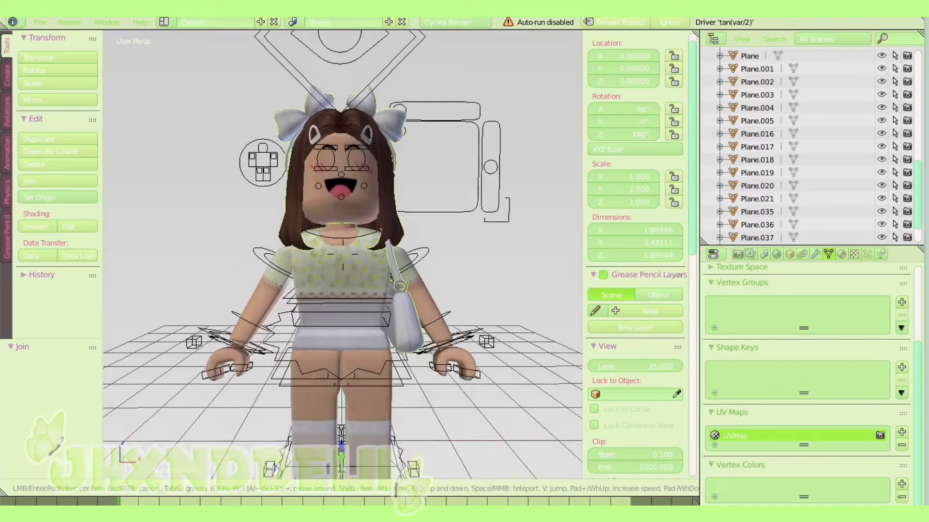
pyautogui.click(343, 254)
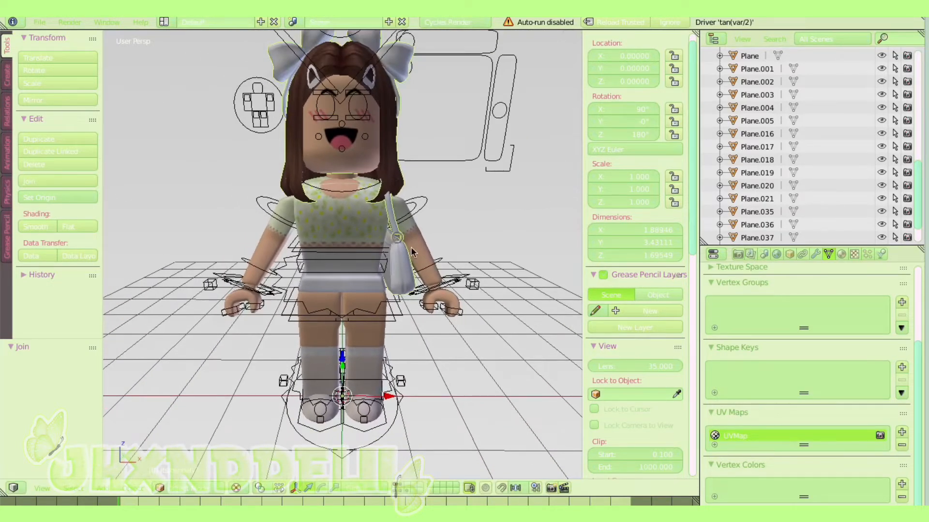
# - Select the rig's upper arm control bone at the shoulder on the side without the bag
pyautogui.rightClick(339, 219)
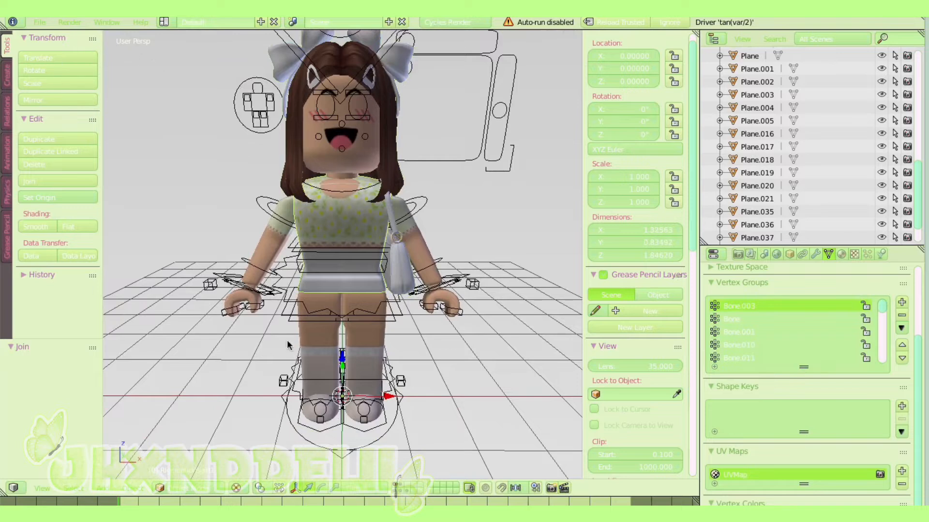
pyautogui.scroll(-5, 331, 289)
pyautogui.scroll(2, 332, 288)
pyautogui.scroll(-2, 331, 289)
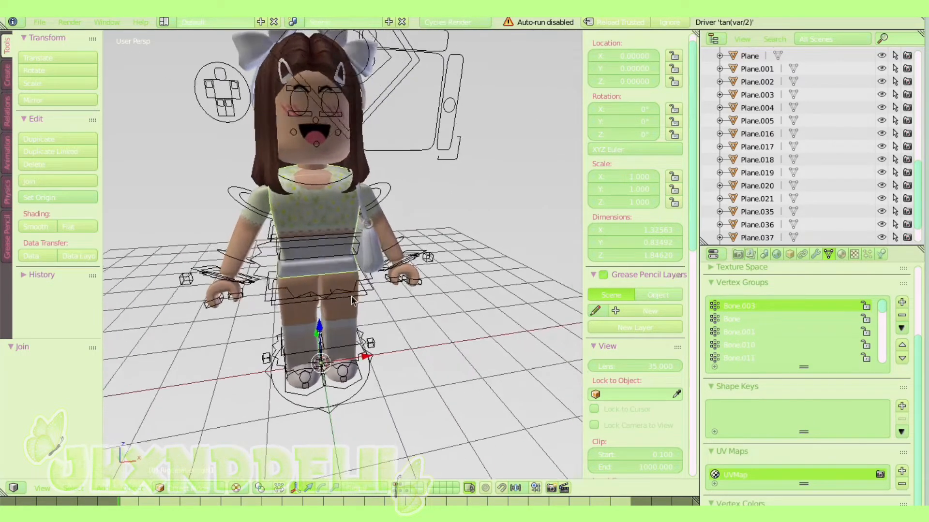
pyautogui.hotkey('shift', 'f')
pyautogui.press('s')
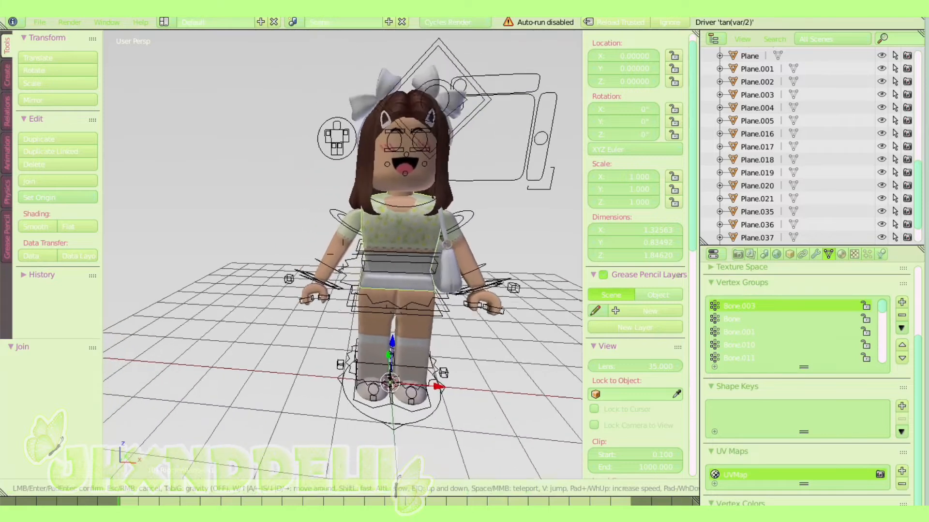
pyautogui.press('w')
pyautogui.click(307, 217)
pyautogui.rightClick(306, 217)
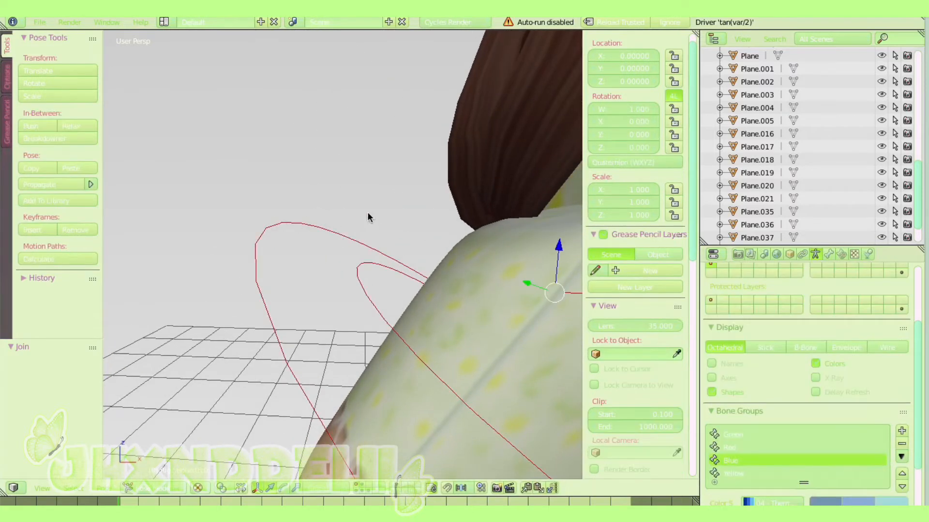
# - Switch to the rotation manipulator, test-rotate the rig's upper arm bone and clear its rotation
pyautogui.hotkey('shift', 'f')
pyautogui.press('s')
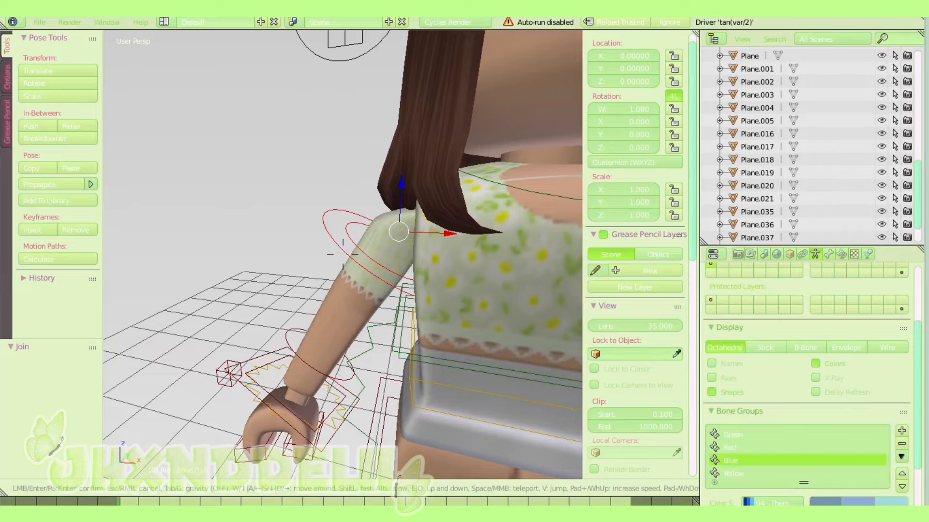
pyautogui.click(343, 253)
pyautogui.click(283, 488)
pyautogui.moveTo(394, 265); pyautogui.dragTo(358, 290)
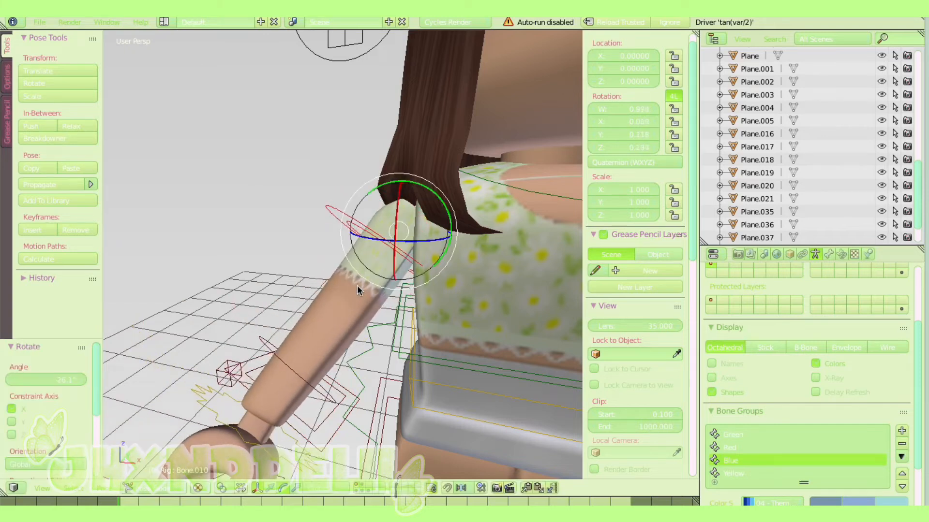
pyautogui.hotkey('alt', 'r')
pyautogui.hotkey('alt', 'g')
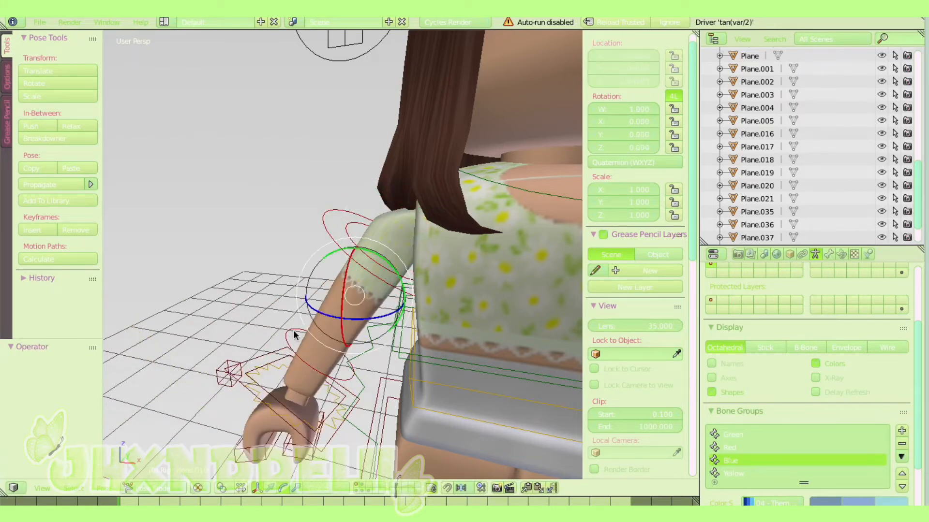
# - Test-rotate the forearm bone and the hand bone of the same arm, clearing each rotation
pyautogui.moveTo(341, 337); pyautogui.dragTo(324, 292)
pyautogui.hotkey('alt', 'r')
pyautogui.rightClick(268, 368)
pyautogui.rightClick(278, 365)
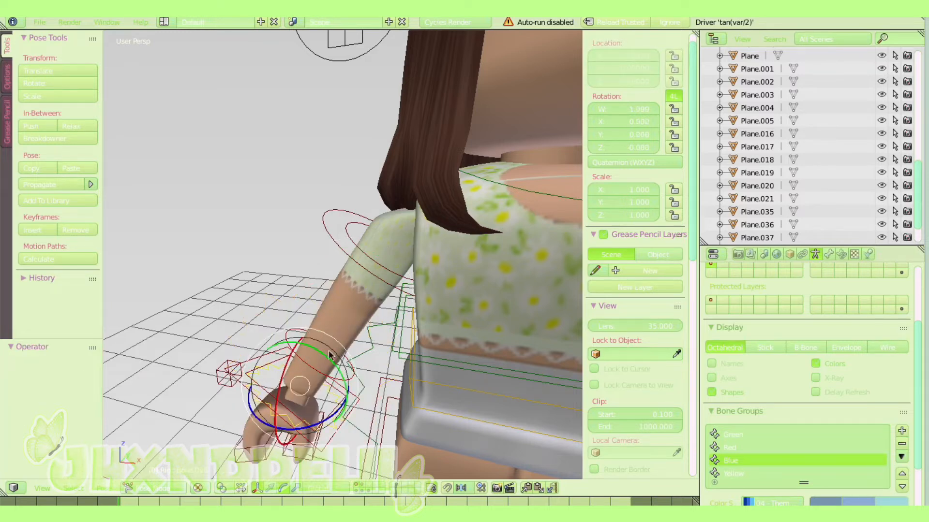
pyautogui.moveTo(307, 346); pyautogui.dragTo(371, 442)
pyautogui.hotkey('alt', 'r')
pyautogui.hotkey('shift', 'f')
pyautogui.press('w')
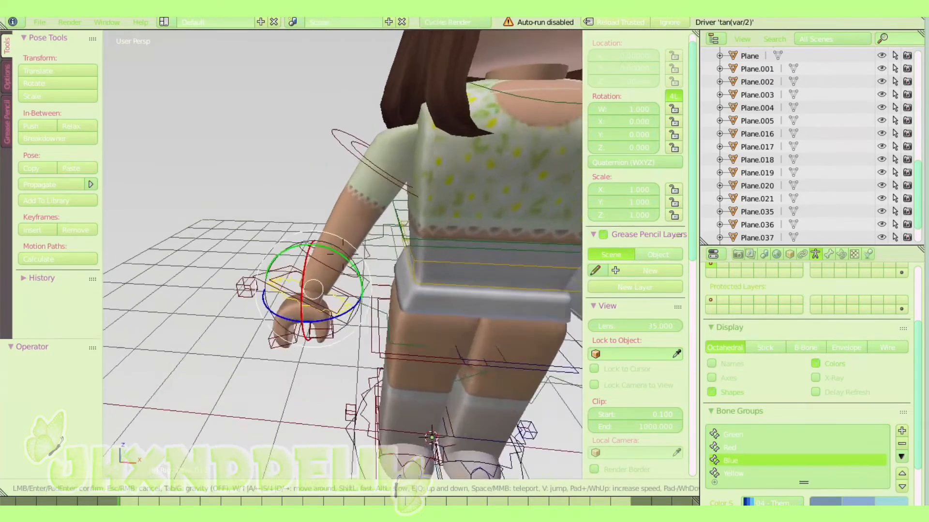
pyautogui.click(342, 255)
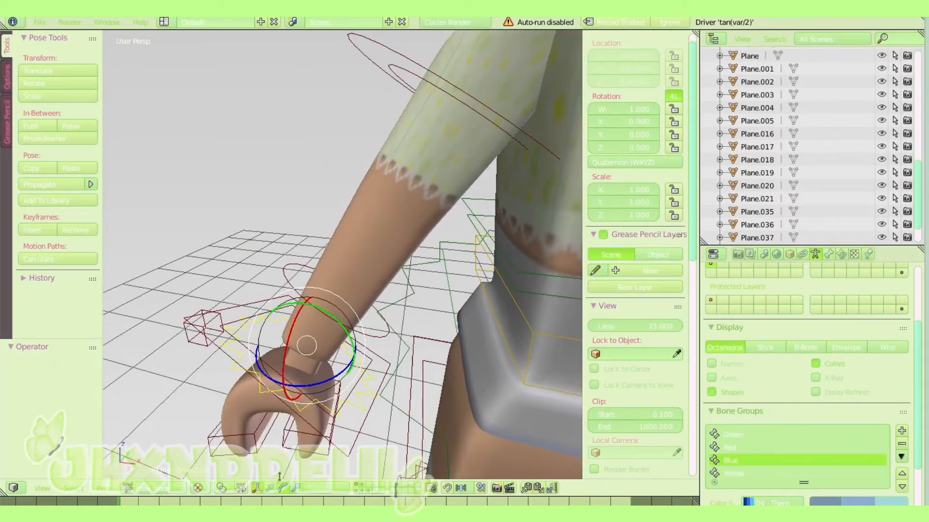
# - Test-rotate the wrist bone of the arm without the bag and clear its rotation
pyautogui.click(274, 490)
pyautogui.press('r')
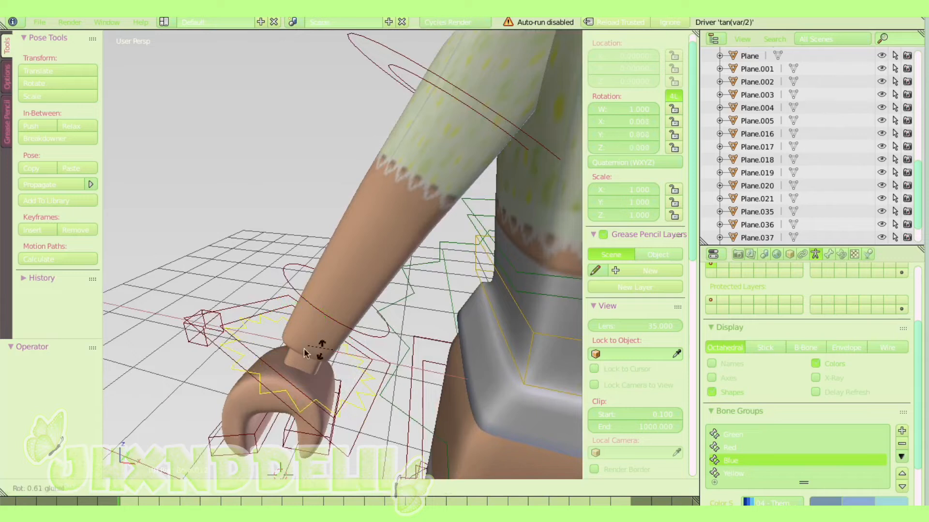
pyautogui.moveTo(272, 343); pyautogui.dragTo(377, 264)
pyautogui.hotkey('alt', 'r')
# - Test-move the upper arm bone at the same shoulder along X and clear its location
pyautogui.rightClick(397, 73)
pyautogui.moveTo(542, 71); pyautogui.dragTo(162, 44)
pyautogui.hotkey('alt', 'g')
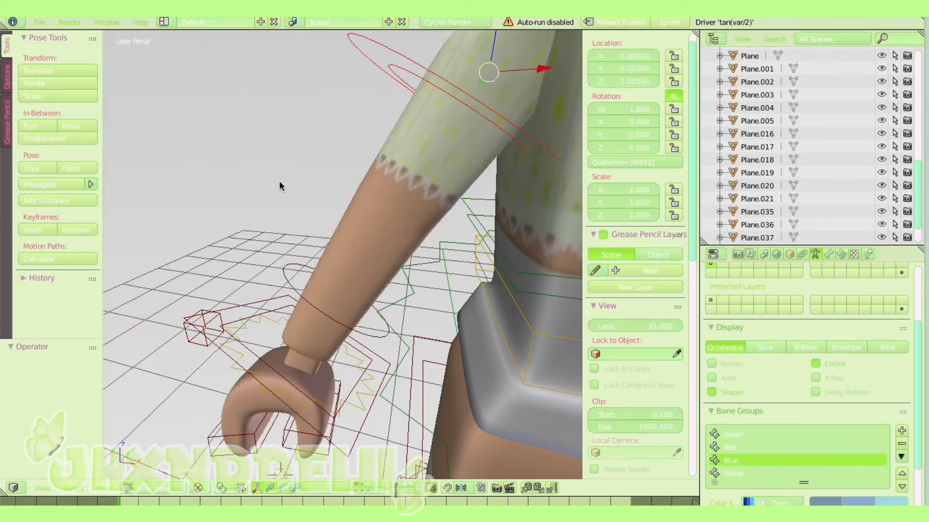
# - Switch to the rotation manipulator, test-rotate the finger bone of the hand on the bagless side and clear its rotation
pyautogui.hotkey('shift', 'f')
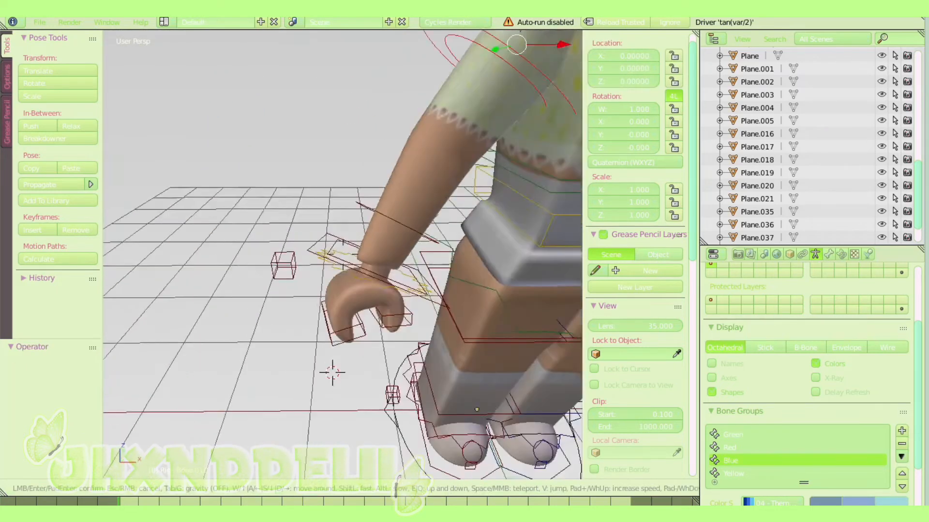
pyautogui.press('w')
pyautogui.press('d')
pyautogui.click(342, 255)
pyautogui.click(285, 490)
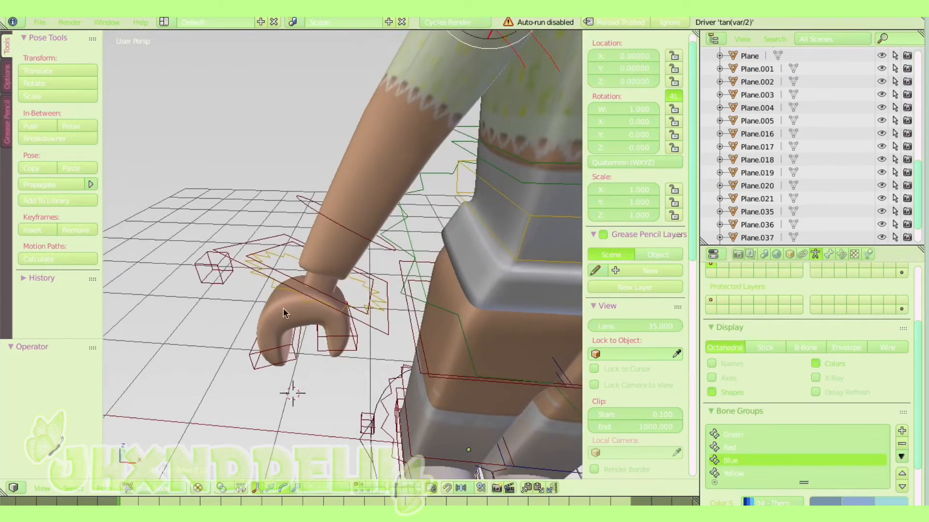
pyautogui.rightClick(250, 365)
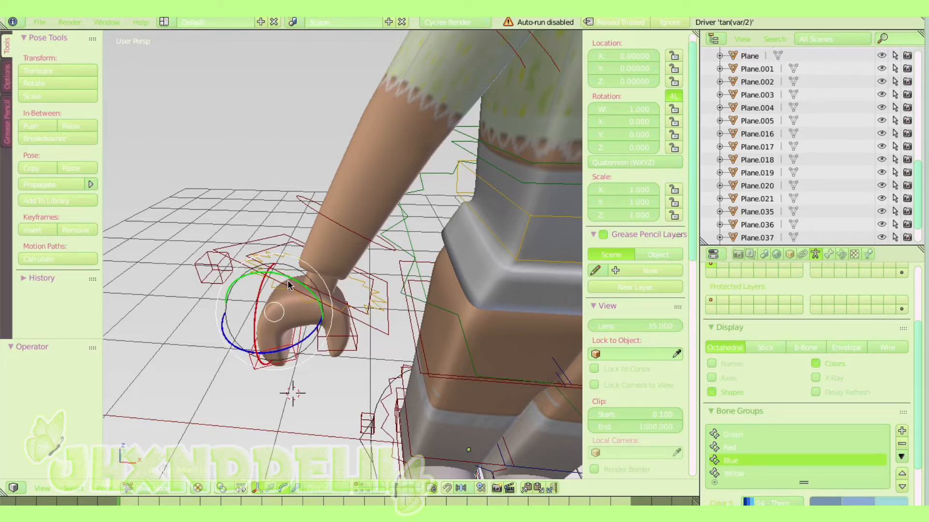
pyautogui.moveTo(291, 277); pyautogui.dragTo(512, 150)
pyautogui.hotkey('alt', 'r')
# - Select the upper torso control bone at the waist, test-rotate it freely and clear its rotation
pyautogui.hotkey('shift', 'f')
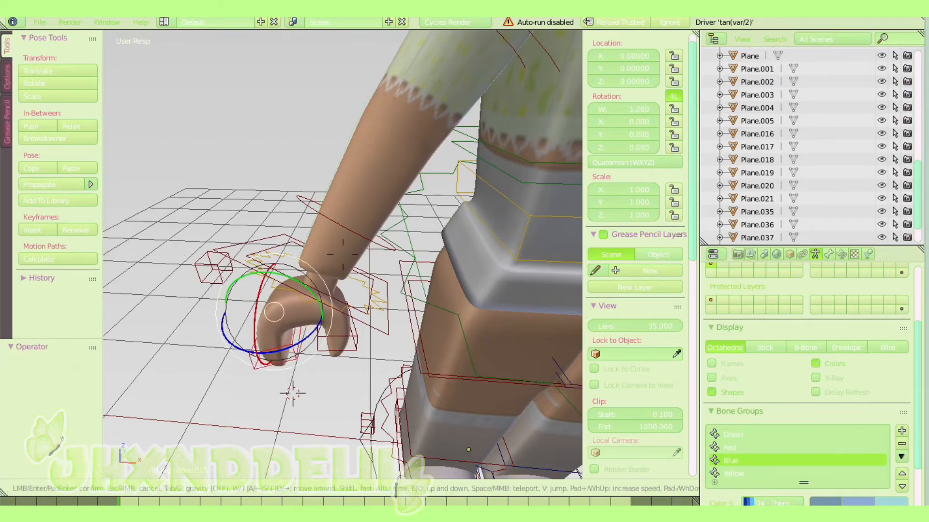
pyautogui.press('s')
pyautogui.press('w')
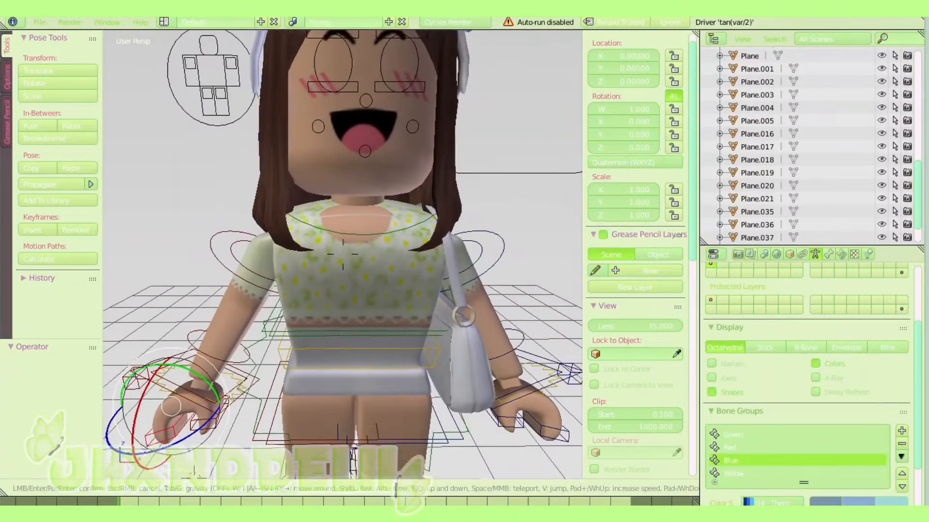
pyautogui.click(342, 304)
pyautogui.rightClick(349, 324)
pyautogui.moveTo(385, 290)
pyautogui.mouseDown()
pyautogui.moveTo(387, 300)
pyautogui.moveTo(372, 270)
pyautogui.moveTo(389, 277)
pyautogui.mouseUp()
pyautogui.moveTo(372, 353); pyautogui.dragTo(401, 352)
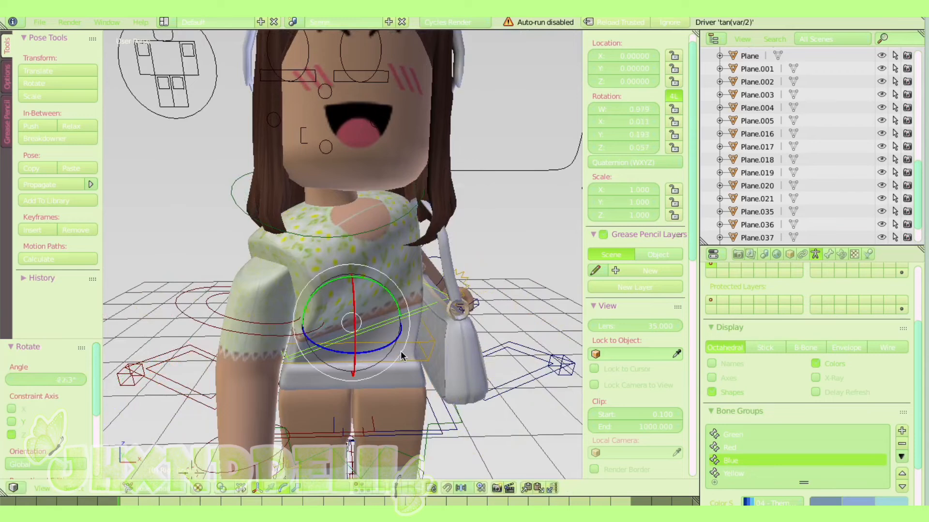
pyautogui.hotkey('alt', 'r')
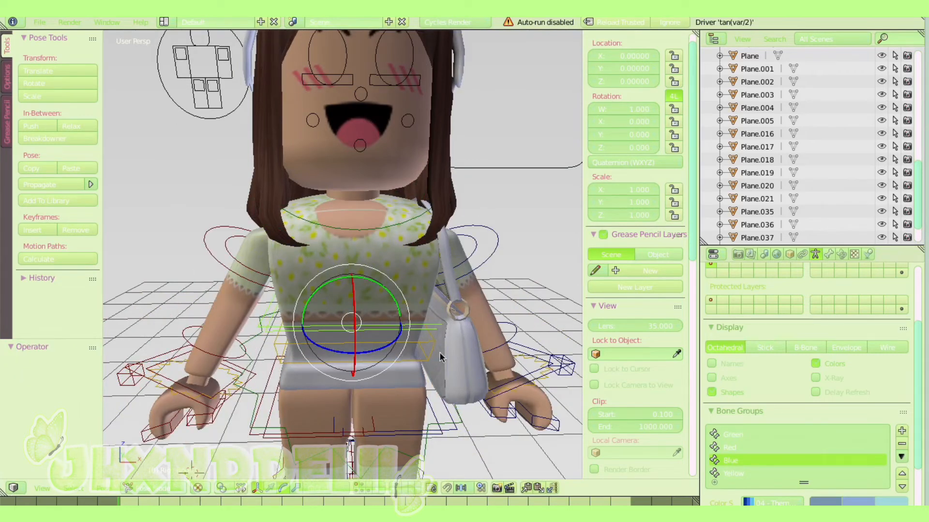
# - Test-rotate the lower waist control bone about X and clear its rotation
pyautogui.rightClick(333, 344)
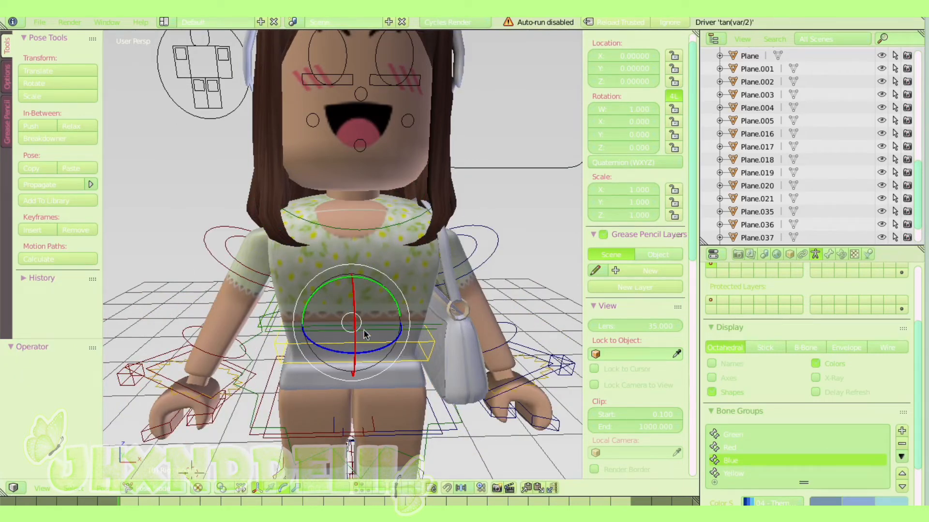
pyautogui.moveTo(356, 339); pyautogui.dragTo(369, 323)
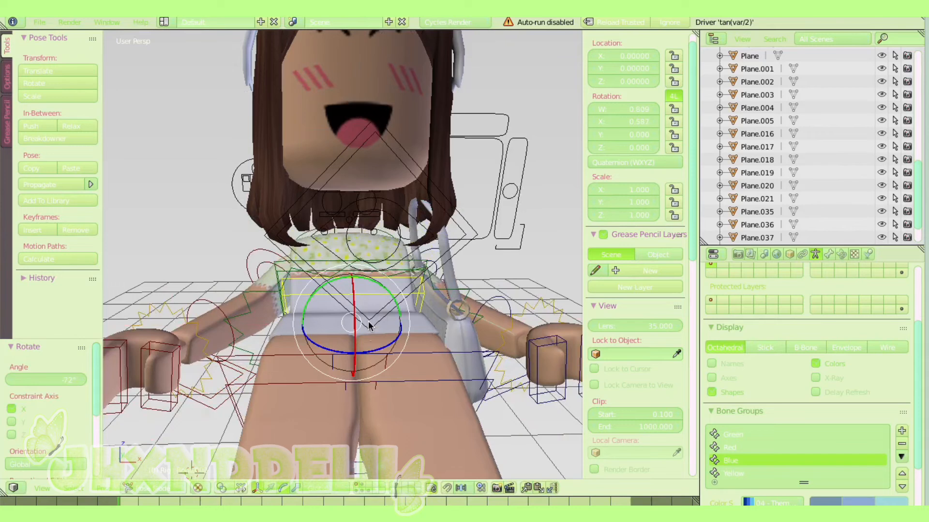
pyautogui.hotkey('alt', 'r')
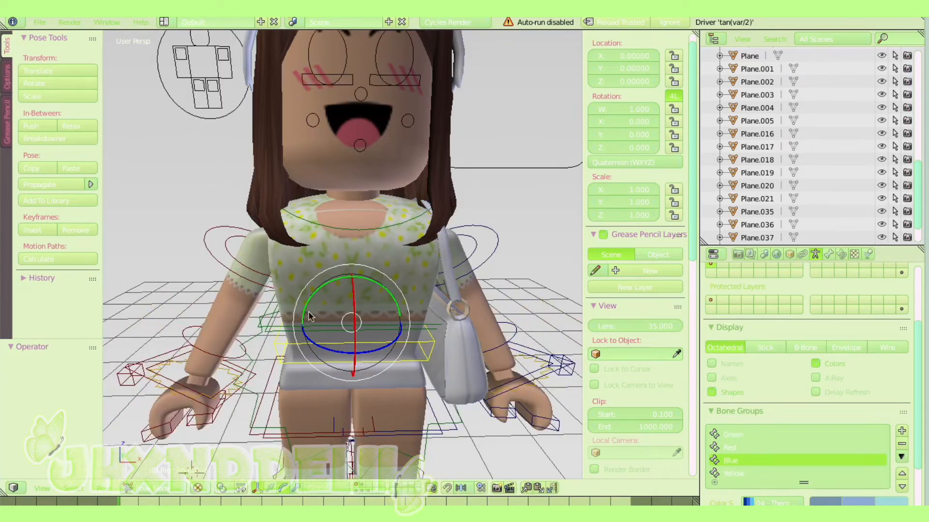
# - Select the joined hair, bows and bag, try moving them along X and undo the move
pyautogui.rightClick(270, 123)
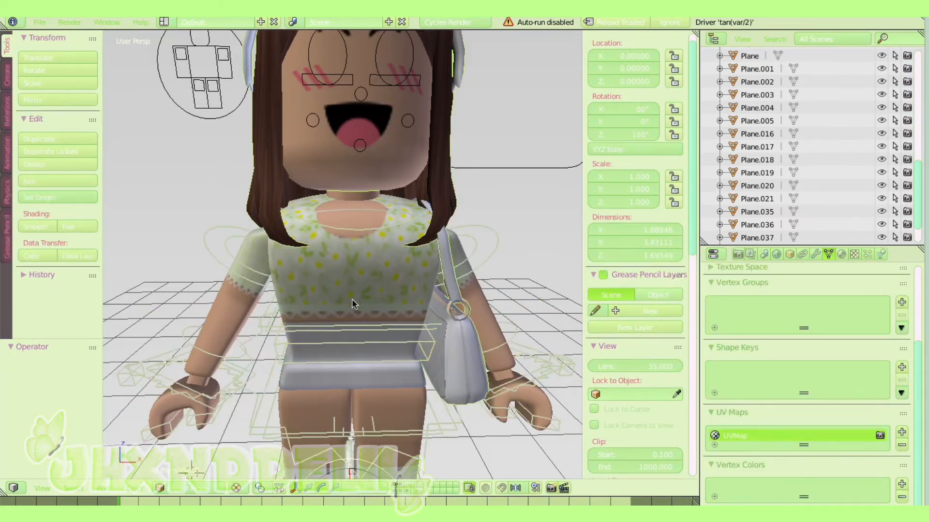
pyautogui.scroll(-4, 352, 300)
pyautogui.moveTo(393, 408); pyautogui.dragTo(547, 357)
pyautogui.hotkey('ctrl', 'z')
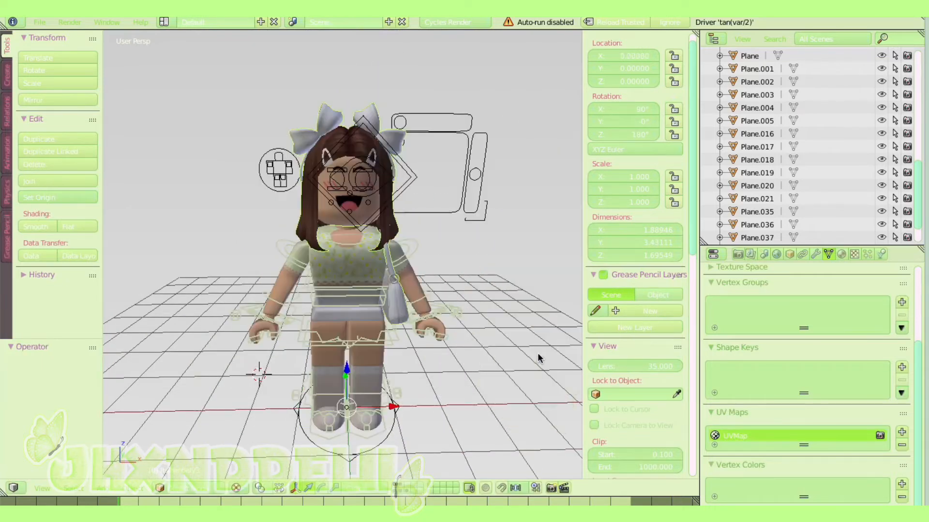
# - Test-rotate the rig's upper leg bone on the bagless side with the rotation manipulator and undo the rotation
pyautogui.scroll(4, 458, 340)
pyautogui.scroll(-4, 435, 320)
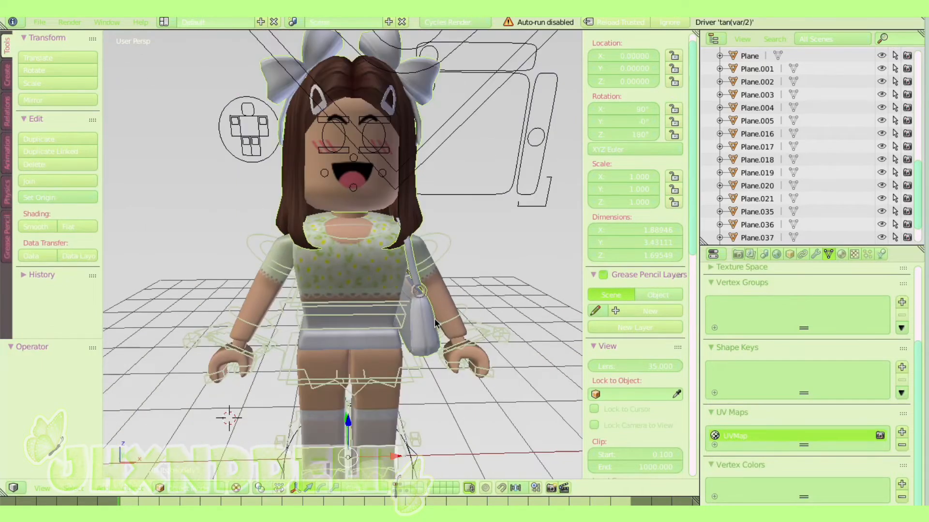
pyautogui.scroll(2, 448, 265)
pyautogui.moveTo(448, 265); pyautogui.dragTo(451, 243, button='middle')
pyautogui.scroll(-4, 323, 397)
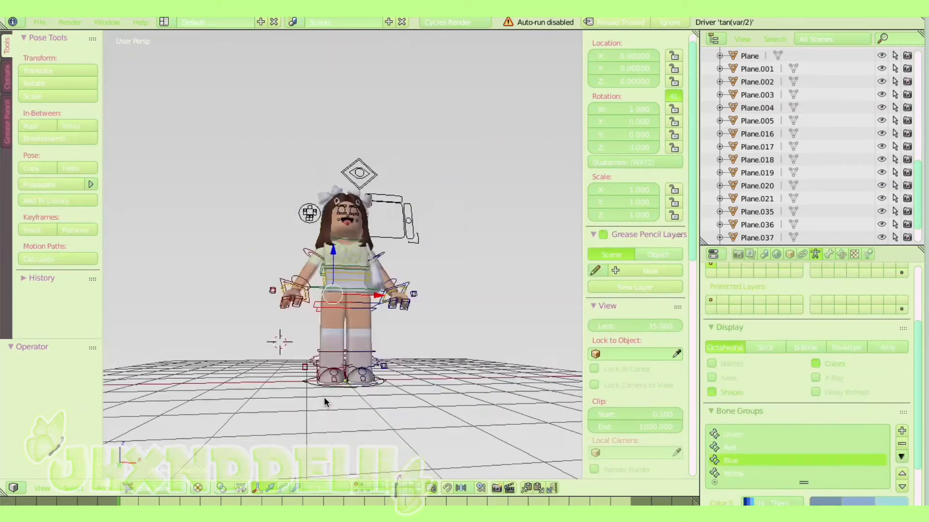
pyautogui.scroll(4, 324, 397)
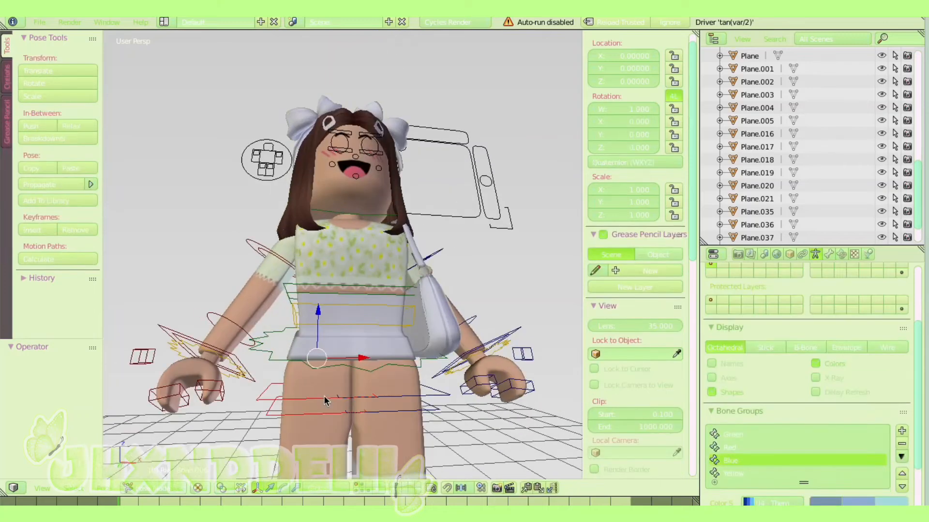
pyautogui.click(283, 488)
pyautogui.moveTo(431, 376); pyautogui.dragTo(492, 416, button='middle')
pyautogui.moveTo(348, 393); pyautogui.dragTo(296, 235)
pyautogui.hotkey('ctrl', 'z')
# - Select the lower leg bone on the bagless side and test-rotate it about X
pyautogui.moveTo(314, 276); pyautogui.dragTo(274, 207, button='middle')
pyautogui.scroll(-3, 273, 207)
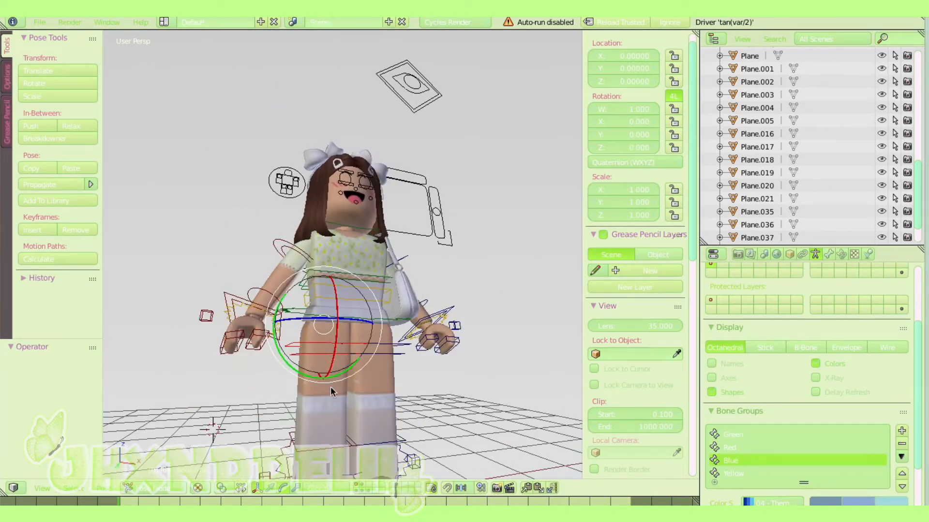
pyautogui.rightClick(316, 450)
pyautogui.moveTo(398, 433); pyautogui.dragTo(437, 16, button='middle')
pyautogui.scroll(4, 413, 324)
pyautogui.scroll(-4, 414, 324)
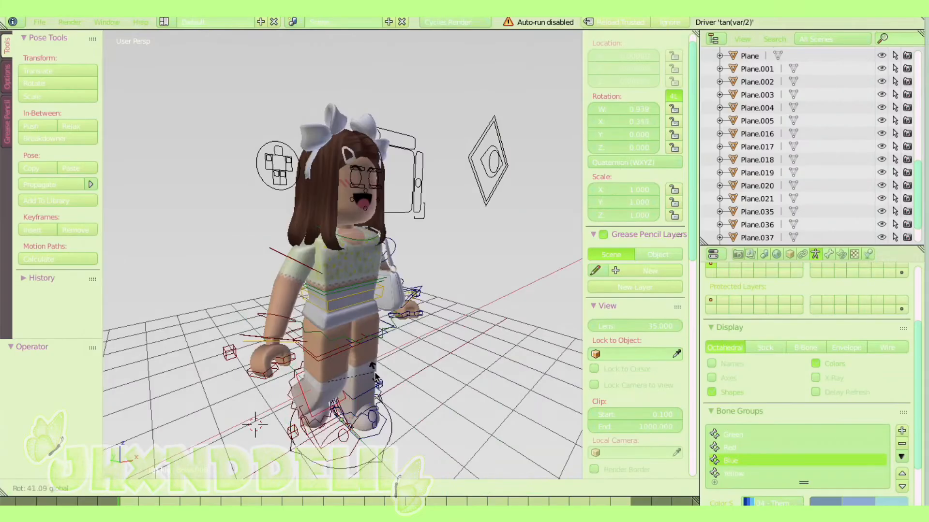
pyautogui.press('r')
pyautogui.press('x')
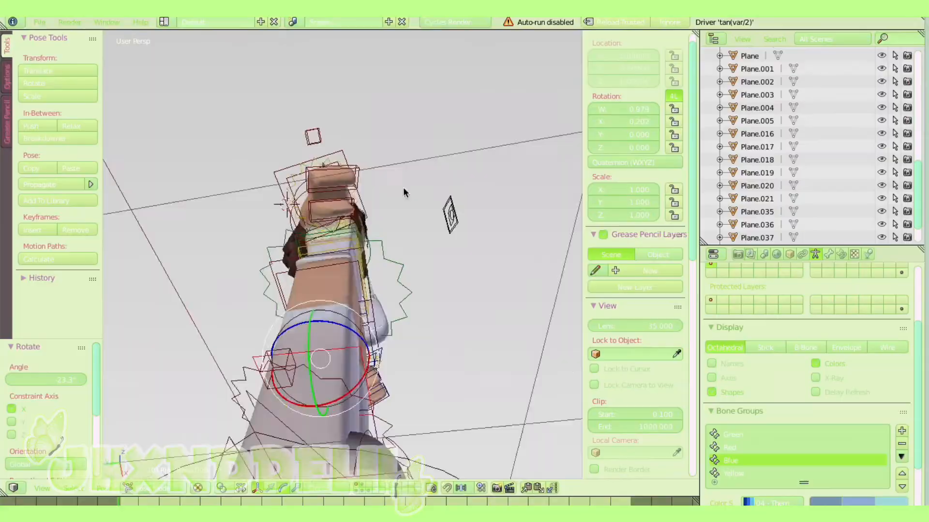
# - Select the foot bone of the same leg, test-rotate it and undo the rotation
pyautogui.rightClick(255, 407)
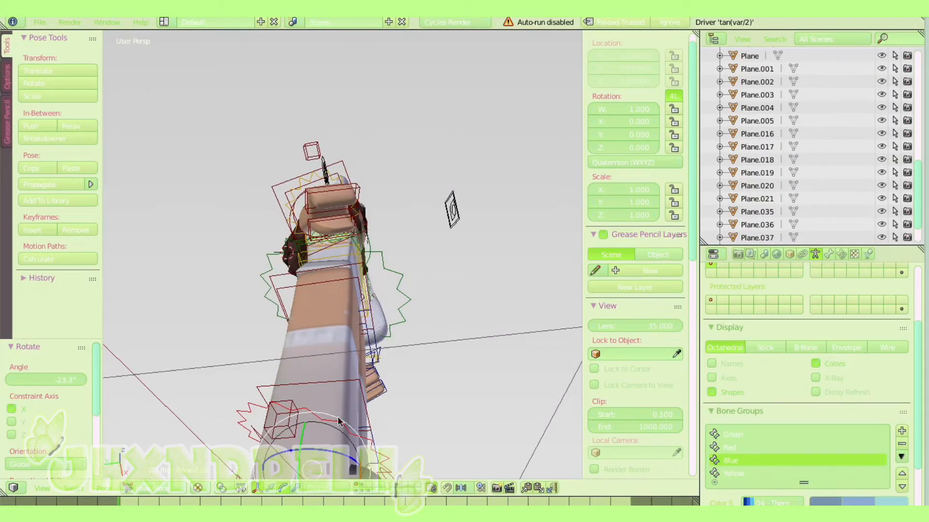
pyautogui.scroll(-2, 344, 417)
pyautogui.moveTo(403, 365); pyautogui.dragTo(368, 448, button='middle')
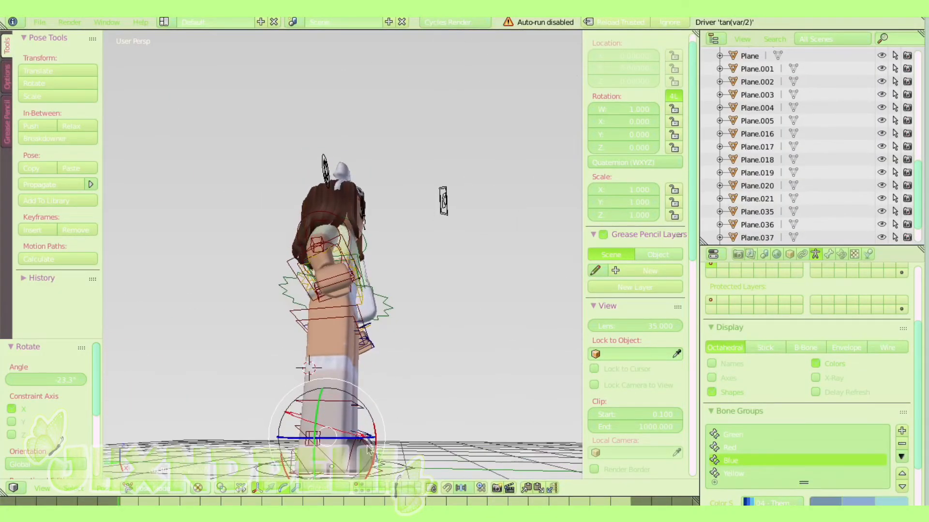
pyautogui.moveTo(376, 441); pyautogui.dragTo(410, 331)
pyautogui.hotkey('ctrl', 'z')
# - Examine the assembled character from several angles, checking how the hair, bows and bag sit on the body
pyautogui.moveTo(406, 324); pyautogui.dragTo(181, 355, button='middle')
pyautogui.scroll(2, 185, 354)
pyautogui.scroll(-2, 204, 356)
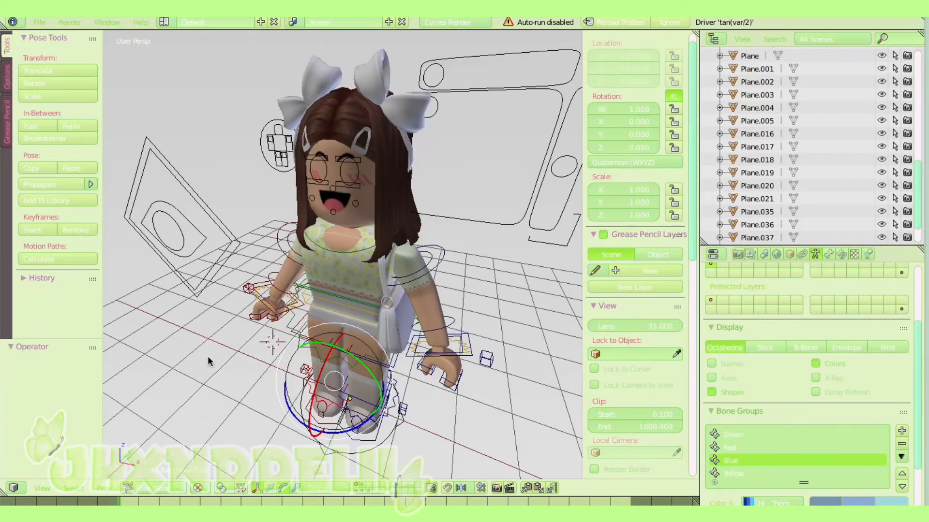
pyautogui.scroll(5, 218, 354)
pyautogui.scroll(-1, 282, 355)
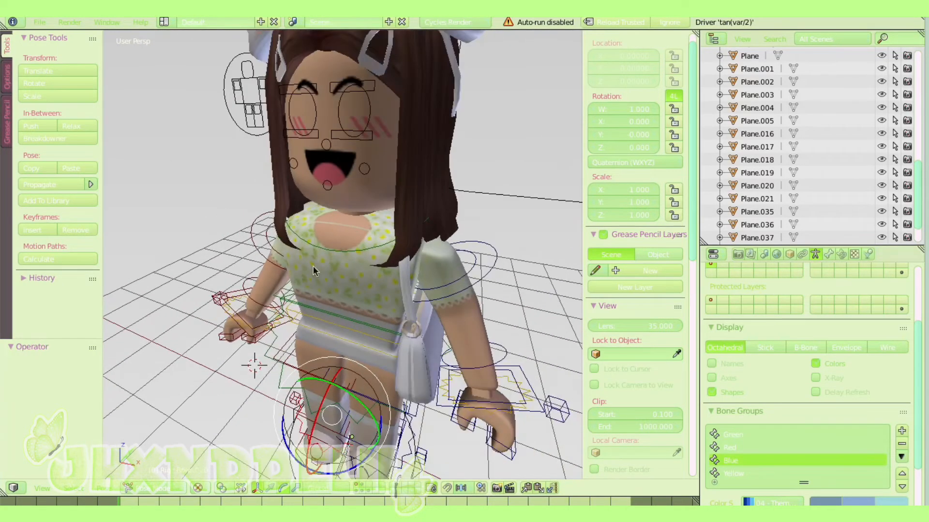
pyautogui.scroll(-5, 326, 251)
pyautogui.moveTo(335, 271); pyautogui.dragTo(385, 329, button='middle')
pyautogui.scroll(3, 377, 234)
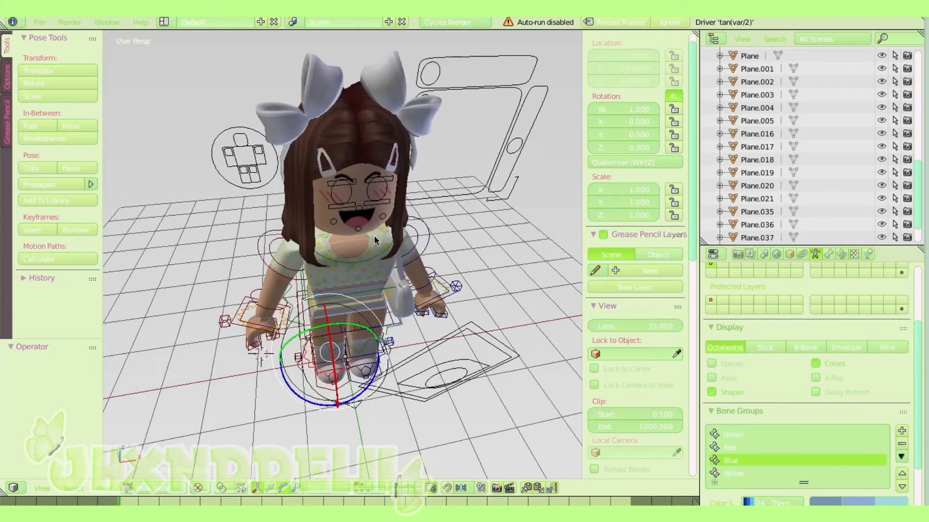
pyautogui.moveTo(375, 231); pyautogui.dragTo(364, 265, button='middle')
# - Select the joined hair, bows and bag and set their origin to their own geometry
pyautogui.rightClick(359, 152)
pyautogui.moveTo(387, 163); pyautogui.dragTo(351, 106, button='middle')
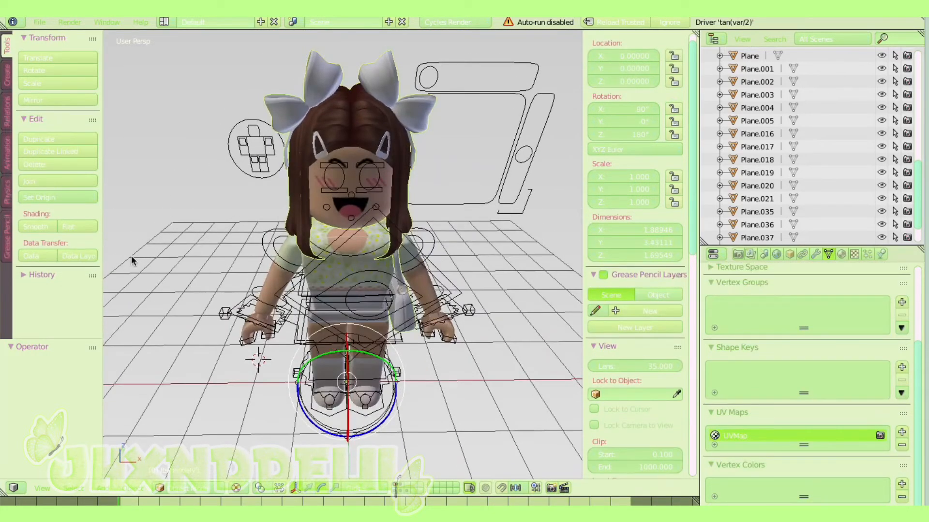
pyautogui.click(57, 203)
pyautogui.click(53, 225)
# - Test-rotate the joined accessories around their new origin and undo the rotations
pyautogui.moveTo(392, 206); pyautogui.dragTo(291, 369)
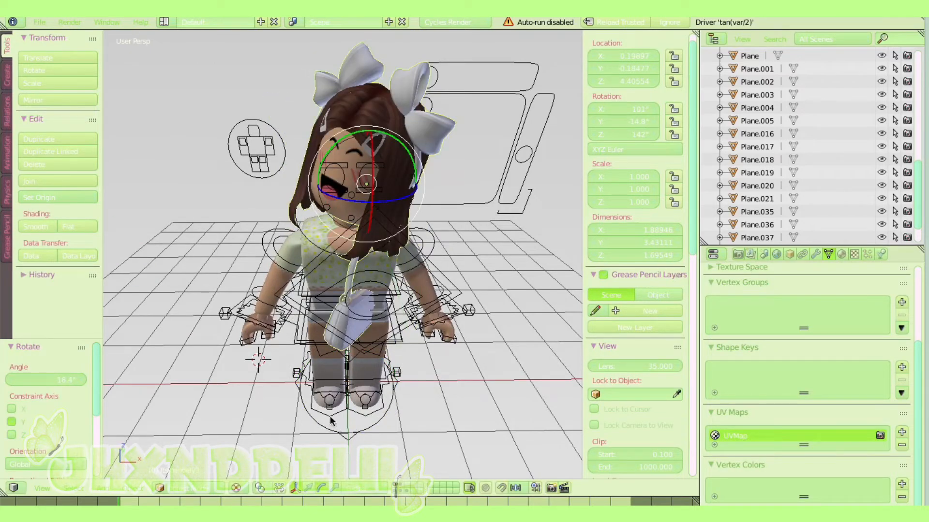
pyautogui.hotkey('ctrl', 'z')
pyautogui.hotkey('ctrl', 'z')
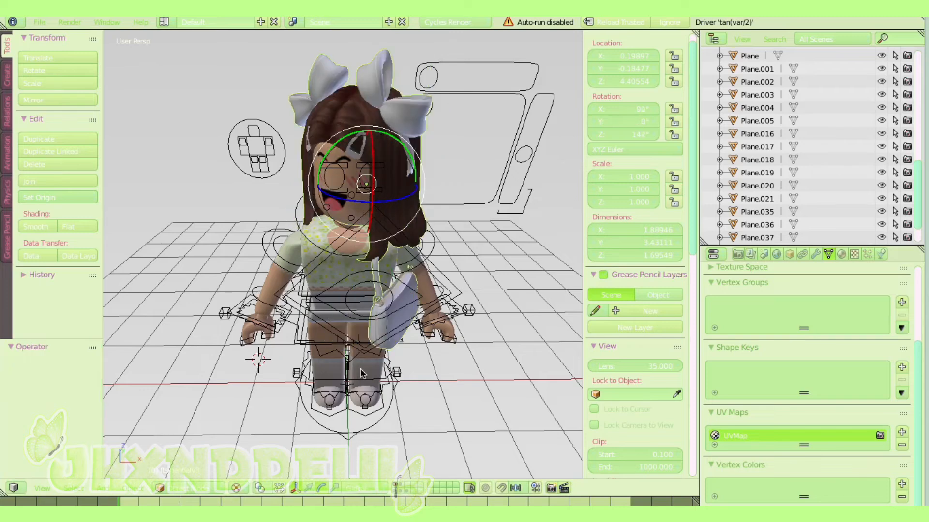
# - Rotate the arm bones on the bagless side to raise the character's hand to the mouth
pyautogui.moveTo(360, 370); pyautogui.dragTo(454, 317, button='middle')
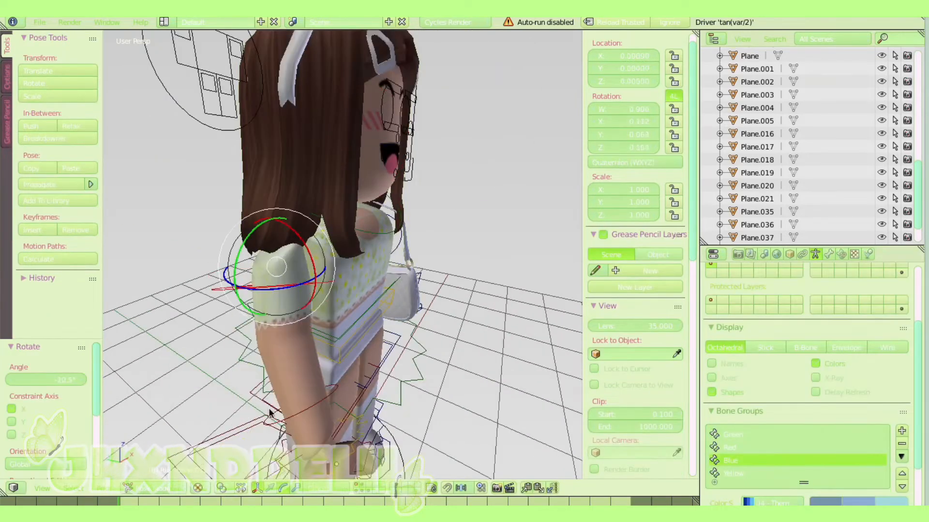
pyautogui.press('r')
pyautogui.press('r')
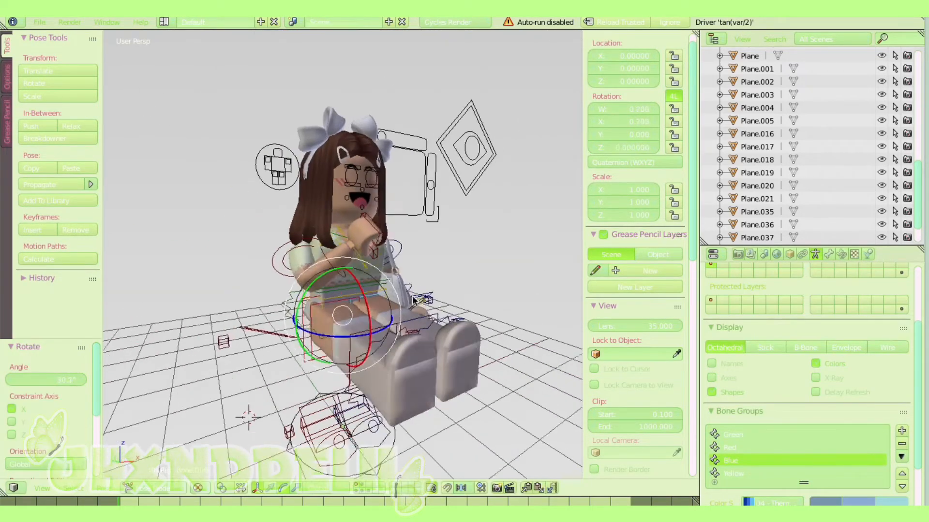
# - Select the upper leg bone on the bagless side and rotate it to adjust the sitting pose
pyautogui.rightClick(325, 319)
pyautogui.moveTo(347, 338); pyautogui.dragTo(365, 357)
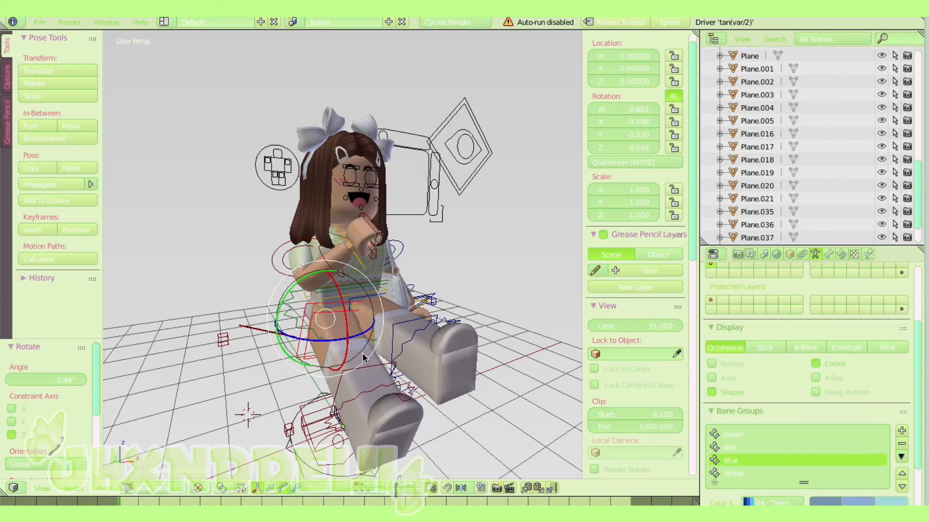
pyautogui.moveTo(293, 291); pyautogui.dragTo(296, 287)
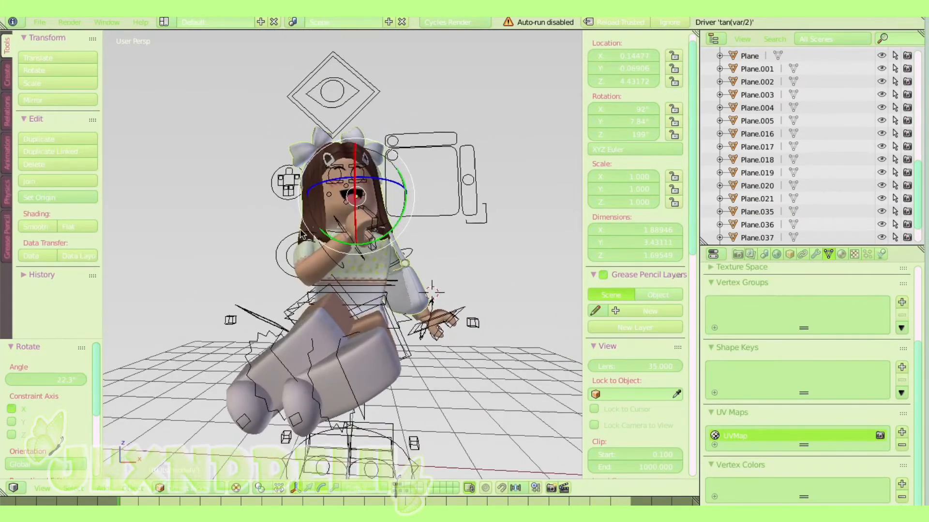
# - Import the room model study people.obj from the study people folder inside the Room Models bookmark
pyautogui.scroll(-8, 299, 259)
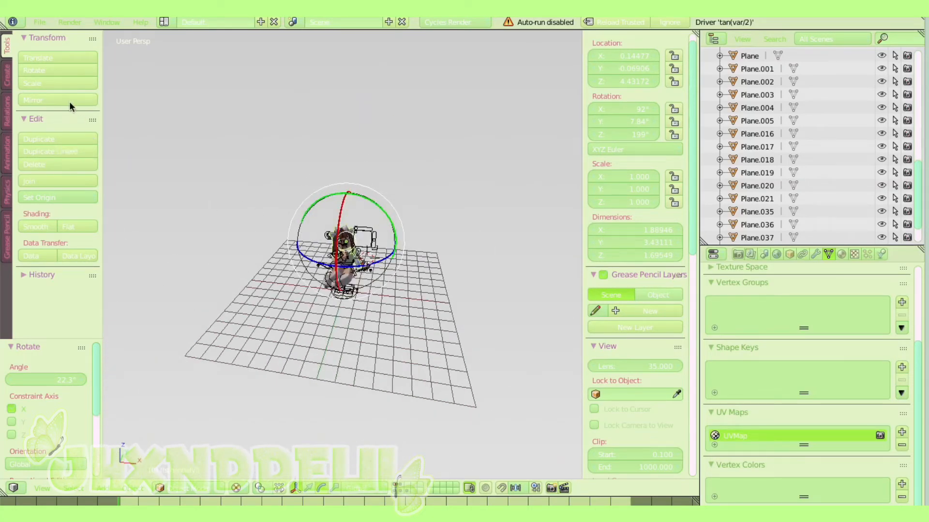
pyautogui.click(39, 22)
pyautogui.moveTo(61, 269)
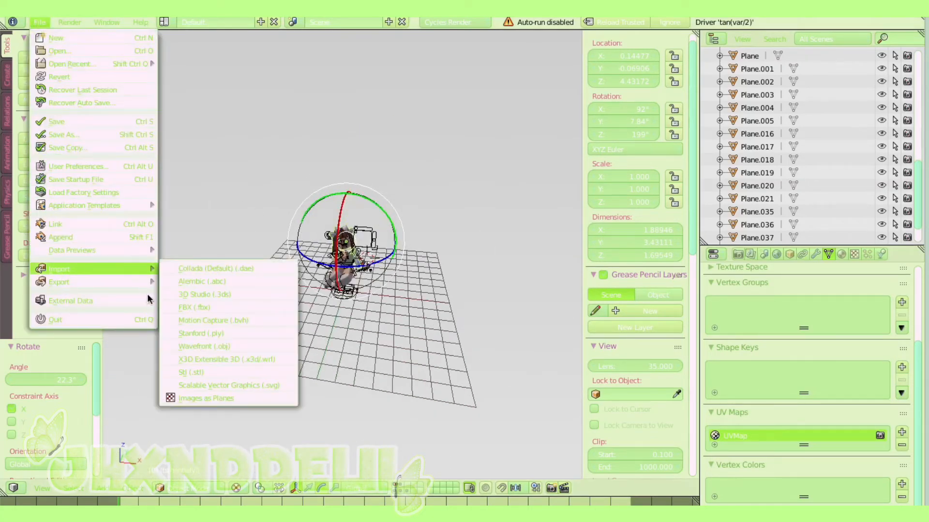
pyautogui.click(167, 341)
pyautogui.scroll(-2, 122, 241)
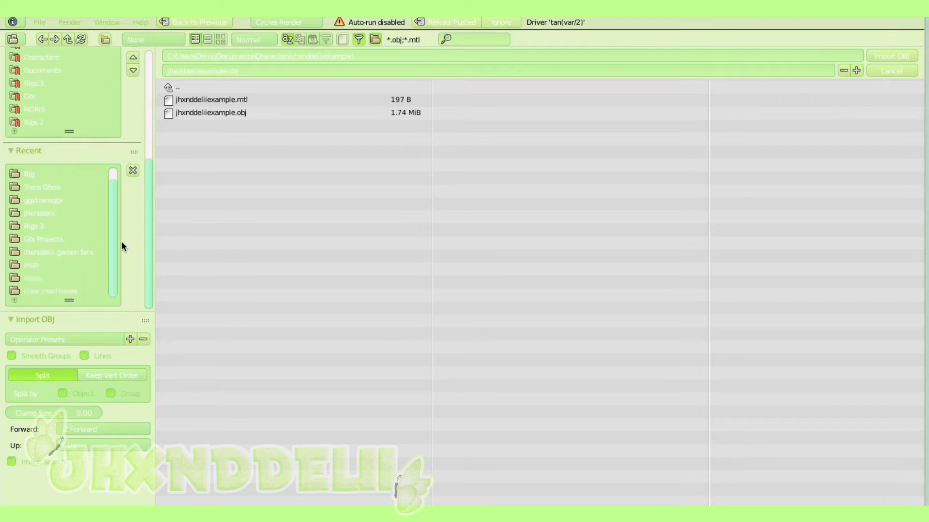
pyautogui.scroll(2, 129, 176)
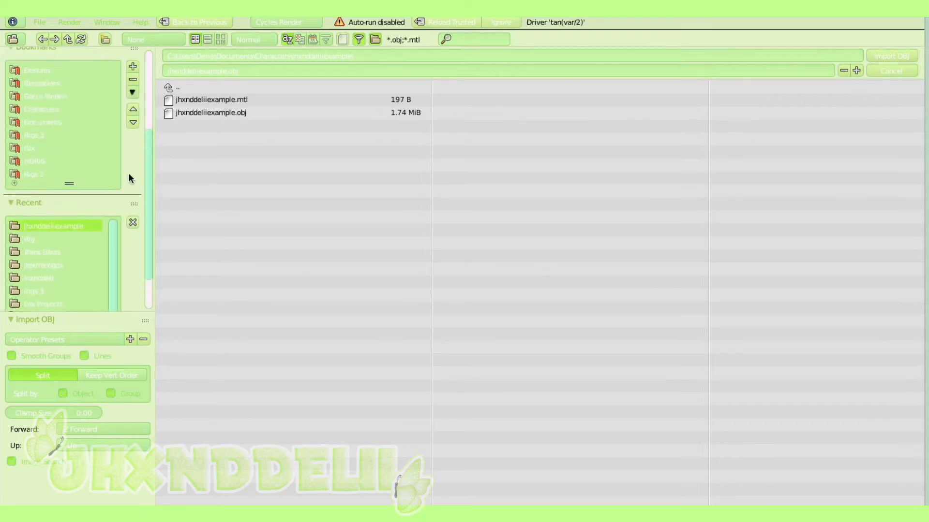
pyautogui.click(77, 98)
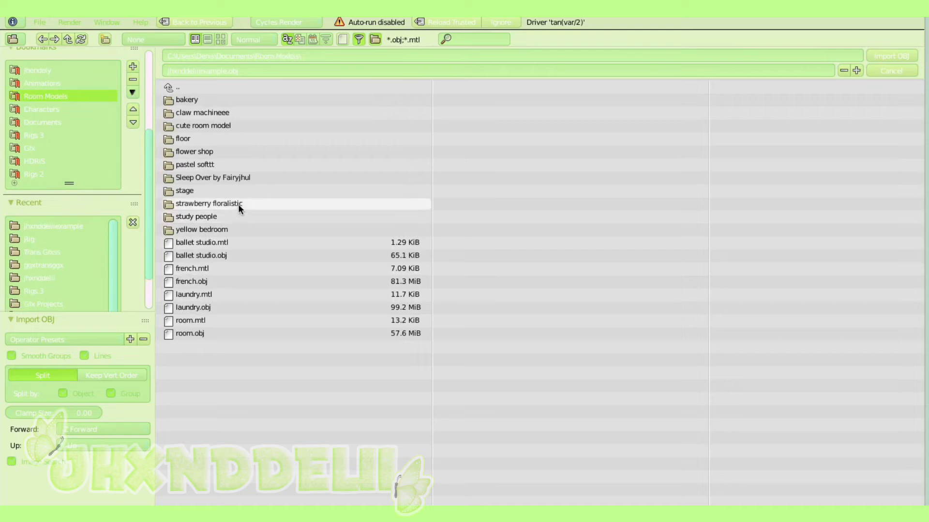
pyautogui.click(252, 217)
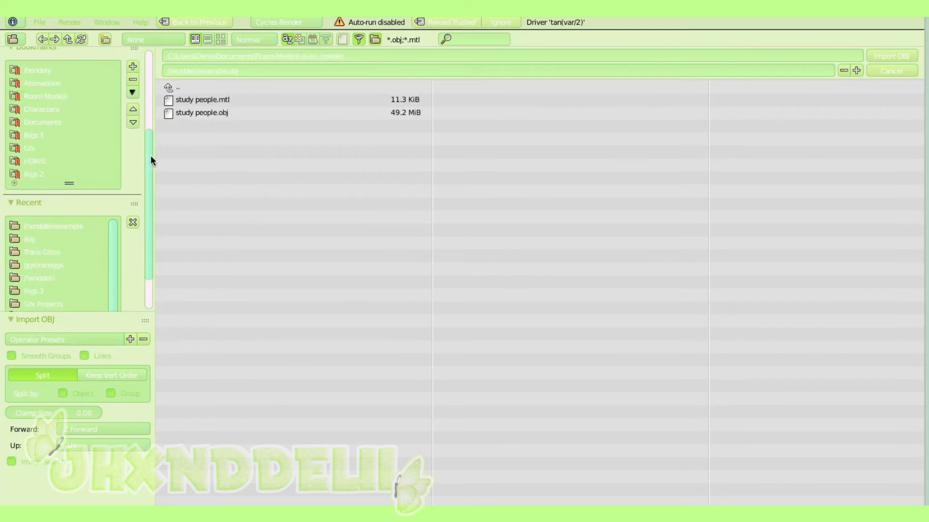
pyautogui.click(192, 113)
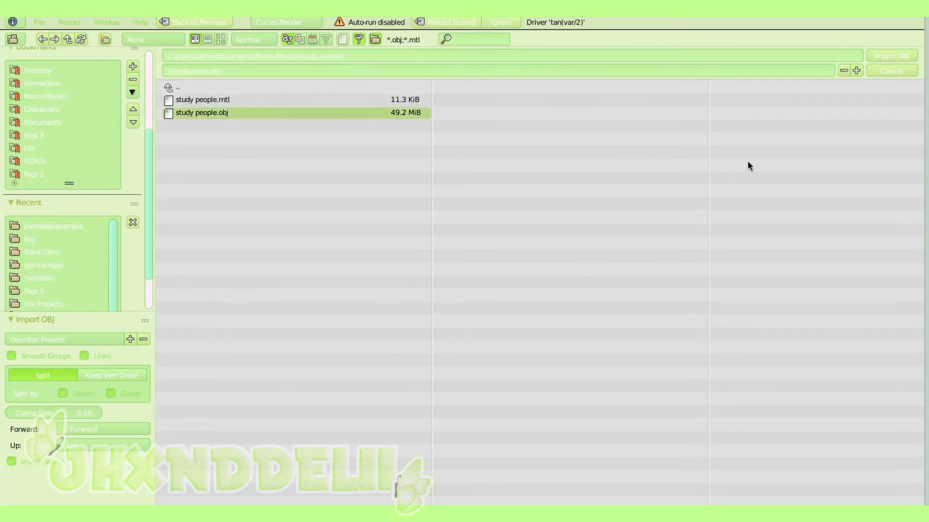
pyautogui.click(888, 54)
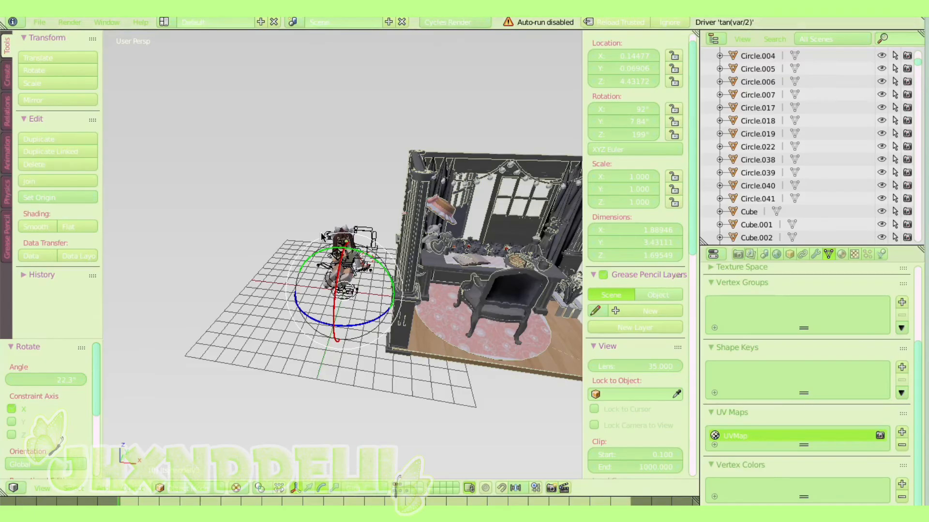
# - Set the origins of all imported room objects to their own geometry
pyautogui.scroll(-5, 317, 225)
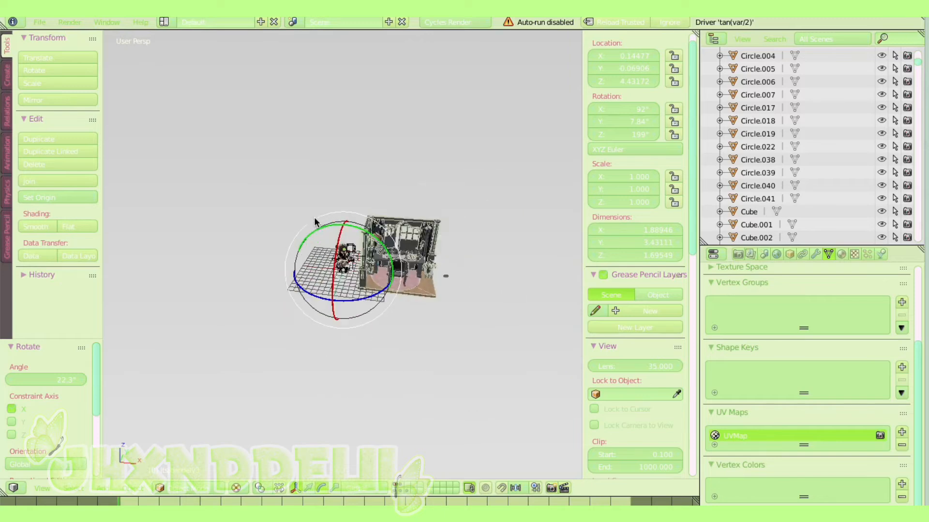
pyautogui.scroll(4, 315, 222)
pyautogui.scroll(-3, 324, 225)
pyautogui.scroll(3, 324, 226)
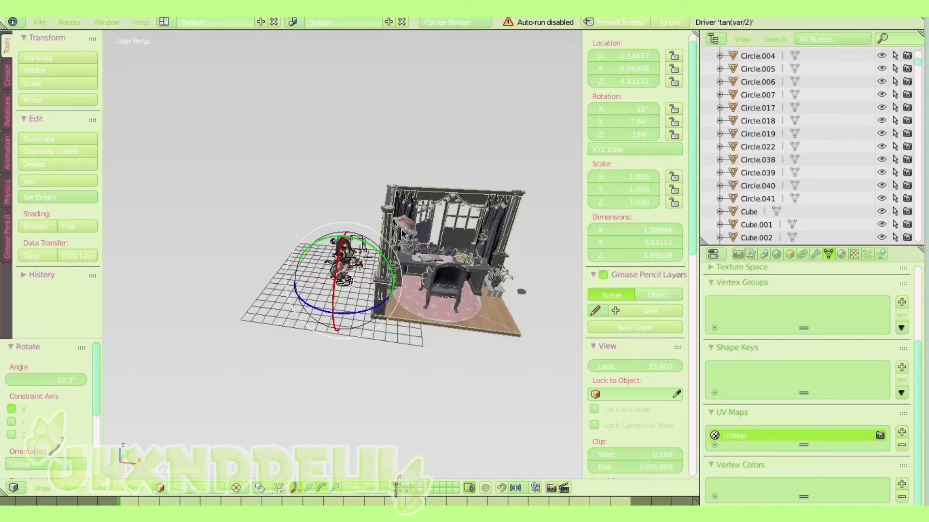
pyautogui.scroll(3, 401, 228)
pyautogui.moveTo(403, 228); pyautogui.dragTo(440, 247, button='middle')
pyautogui.scroll(-3, 441, 248)
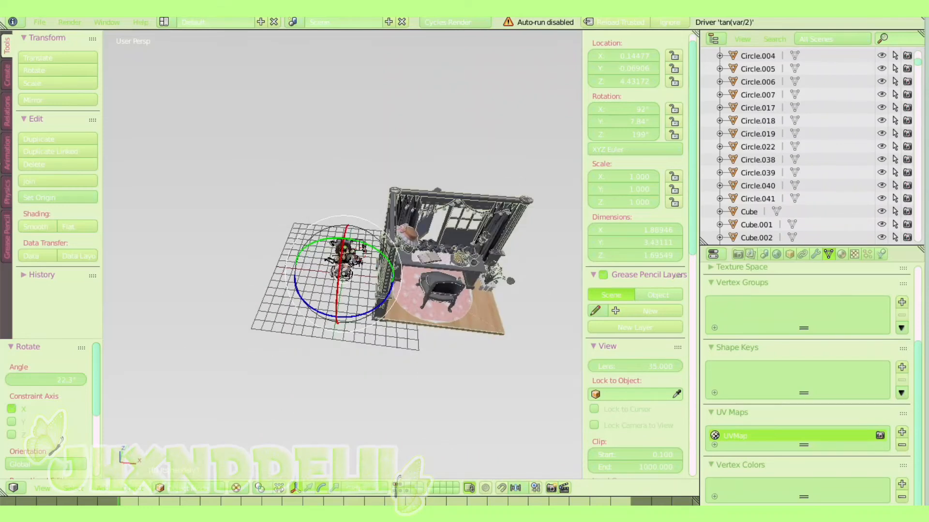
pyautogui.click(78, 198)
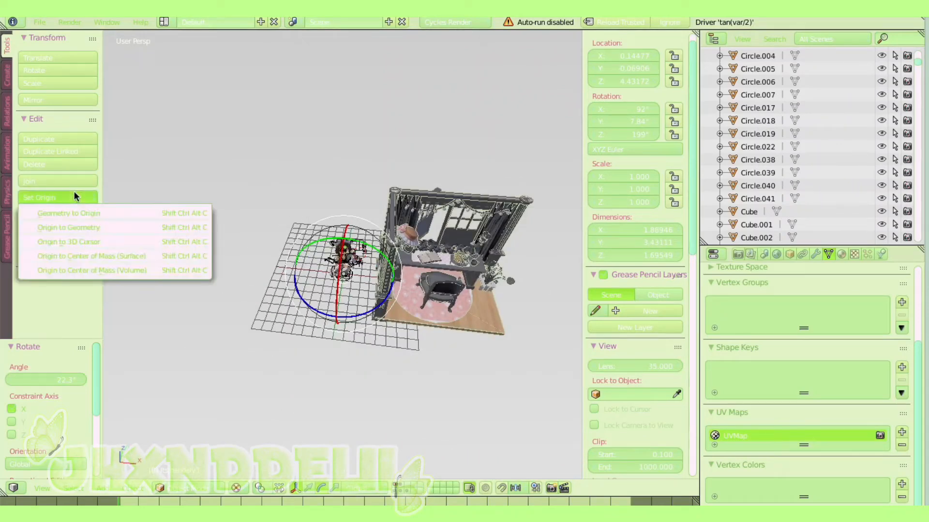
pyautogui.click(68, 226)
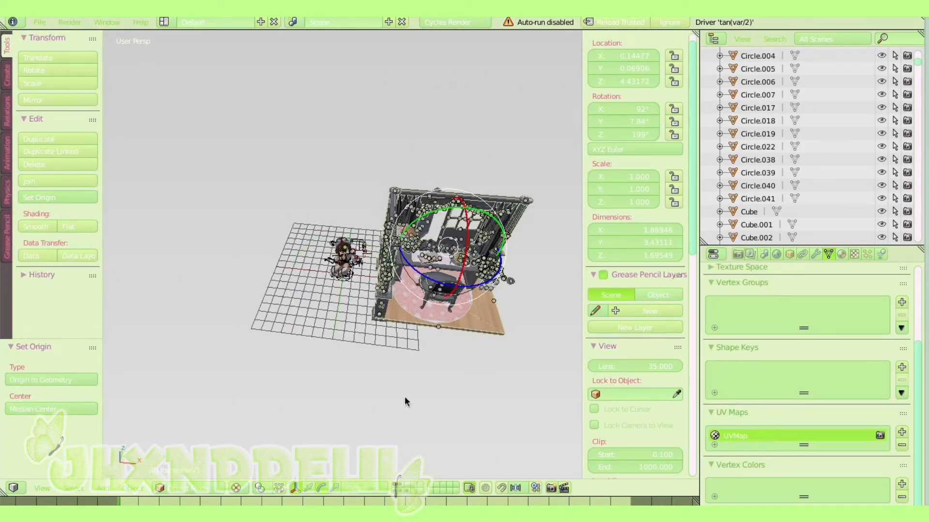
# - Switch to the translate manipulator and move the imported room along X towards the seated character
pyautogui.scroll(-2, 366, 286)
pyautogui.scroll(3, 386, 288)
pyautogui.scroll(-4, 386, 288)
pyautogui.scroll(3, 386, 290)
pyautogui.click(309, 489)
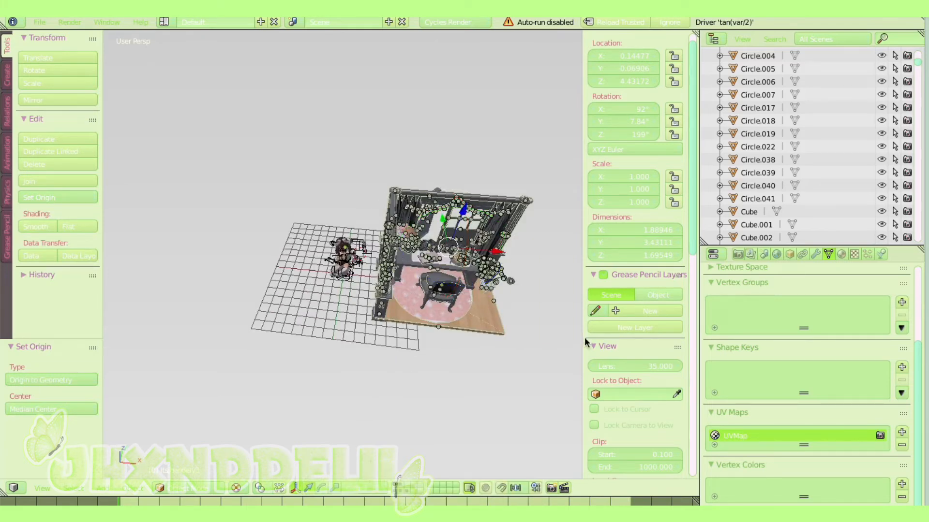
pyautogui.moveTo(501, 259); pyautogui.dragTo(391, 254)
pyautogui.scroll(5, 432, 237)
pyautogui.scroll(-5, 432, 237)
# - Adjust the room's height and shift it about 1.42 along X to place it around the character
pyautogui.moveTo(399, 191); pyautogui.dragTo(404, 141)
pyautogui.scroll(2, 411, 145)
pyautogui.moveTo(417, 149); pyautogui.dragTo(292, 147, button='middle')
pyautogui.moveTo(275, 82); pyautogui.dragTo(264, 104)
pyautogui.moveTo(293, 136); pyautogui.dragTo(329, 140)
pyautogui.scroll(3, 335, 194)
pyautogui.moveTo(340, 265); pyautogui.dragTo(304, 150, button='middle')
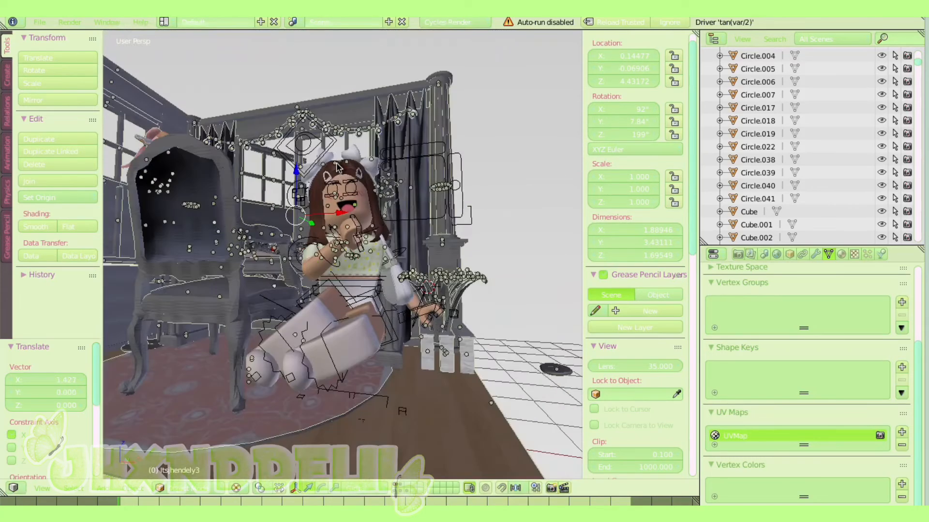
# - Adjust the room along Z to fit its floor beneath the seated character, and shift it 0.726 along X
pyautogui.press('g')
pyautogui.press('z')
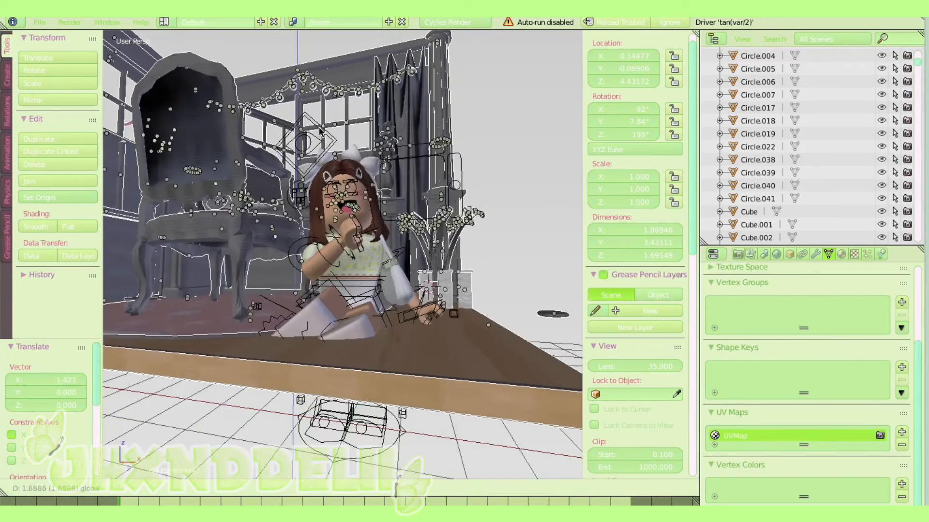
pyautogui.moveTo(348, 147); pyautogui.dragTo(347, 149)
pyautogui.moveTo(348, 150)
pyautogui.mouseDown(button='middle')
pyautogui.moveTo(338, 176)
pyautogui.moveTo(341, 271)
pyautogui.moveTo(343, 146)
pyautogui.moveTo(343, 188)
pyautogui.moveTo(344, 165)
pyautogui.mouseUp(button='middle')
pyautogui.moveTo(282, 94); pyautogui.dragTo(285, 128)
pyautogui.moveTo(331, 180); pyautogui.dragTo(351, 180)
pyautogui.moveTo(351, 180); pyautogui.dragTo(289, 140, button='middle')
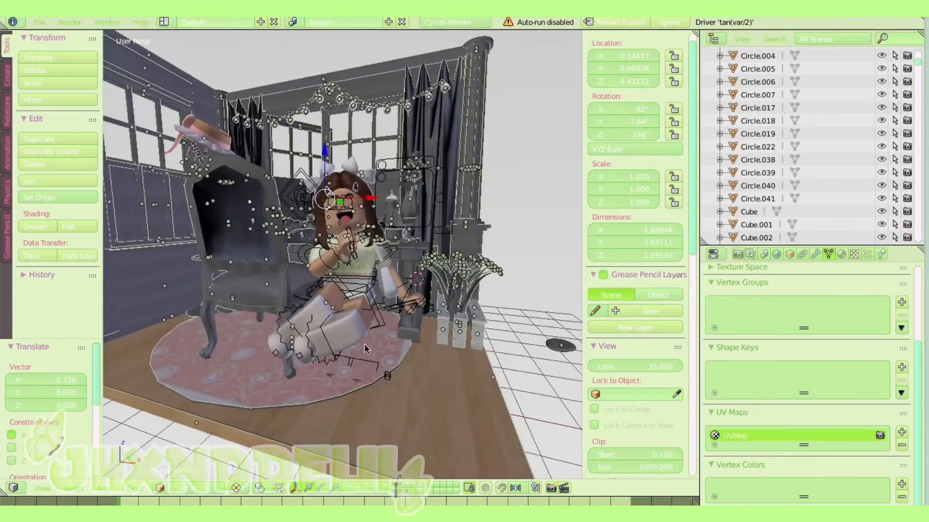
# - Select only the room's wooden floor and change the viewport shading to display the model's textures
pyautogui.rightClick(378, 370)
pyautogui.rightClick(457, 374)
pyautogui.moveTo(457, 375); pyautogui.dragTo(353, 320, button='middle')
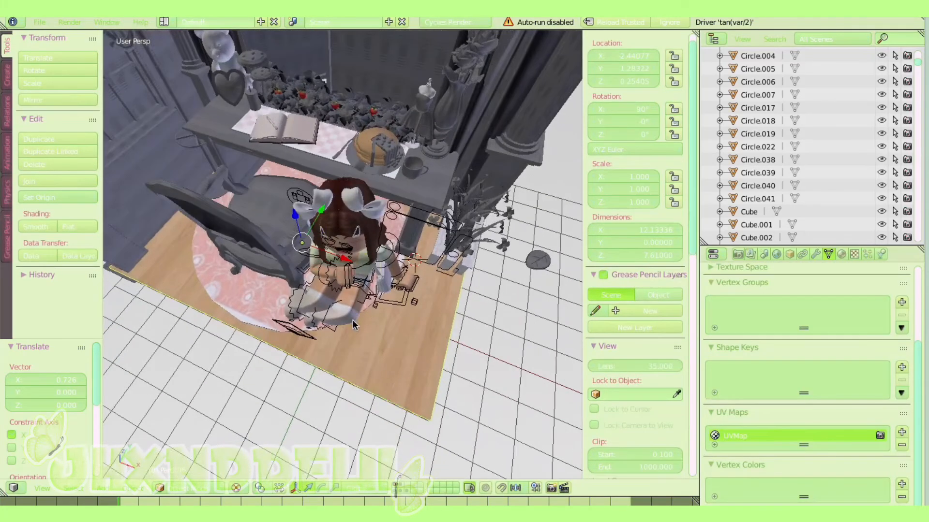
pyautogui.scroll(-5, 315, 361)
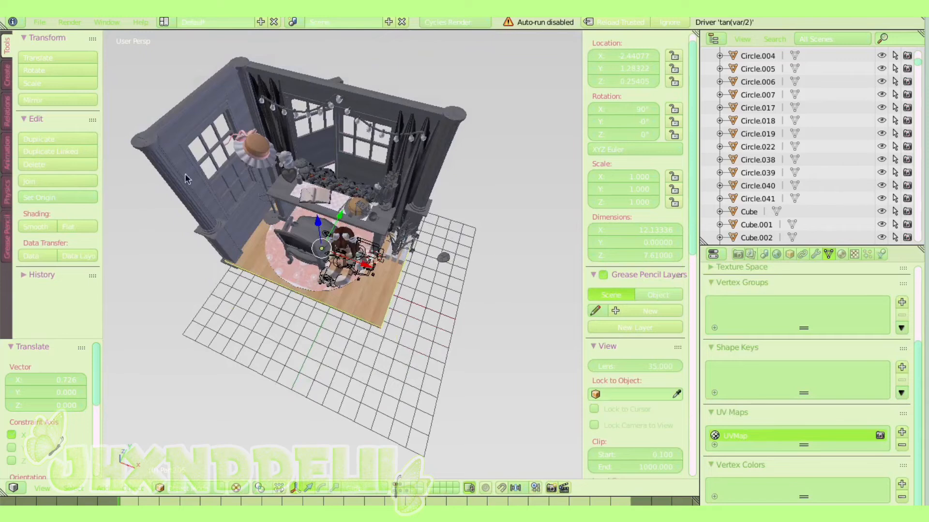
pyautogui.click(236, 489)
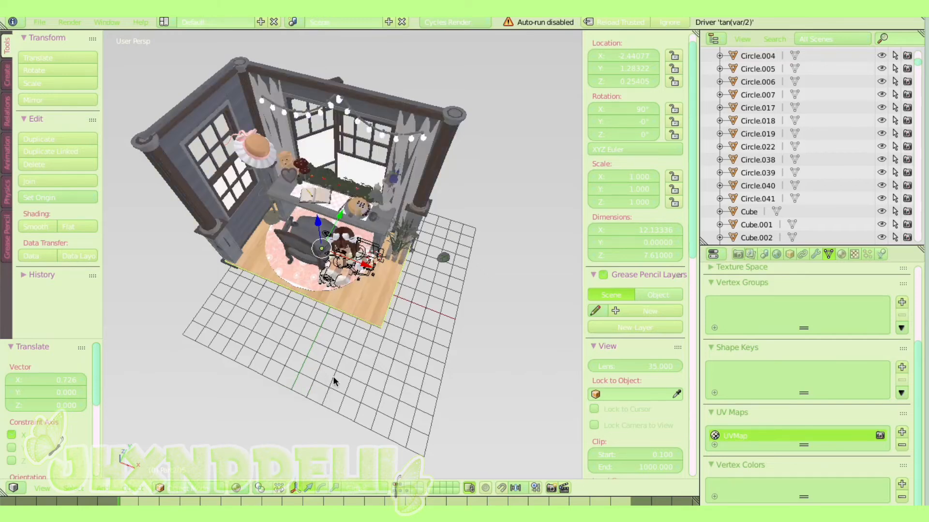
# - Examine the textured room and the character's placement from the front, close up and above
pyautogui.scroll(3, 333, 377)
pyautogui.scroll(-1, 333, 376)
pyautogui.moveTo(333, 377); pyautogui.dragTo(322, 276, button='middle')
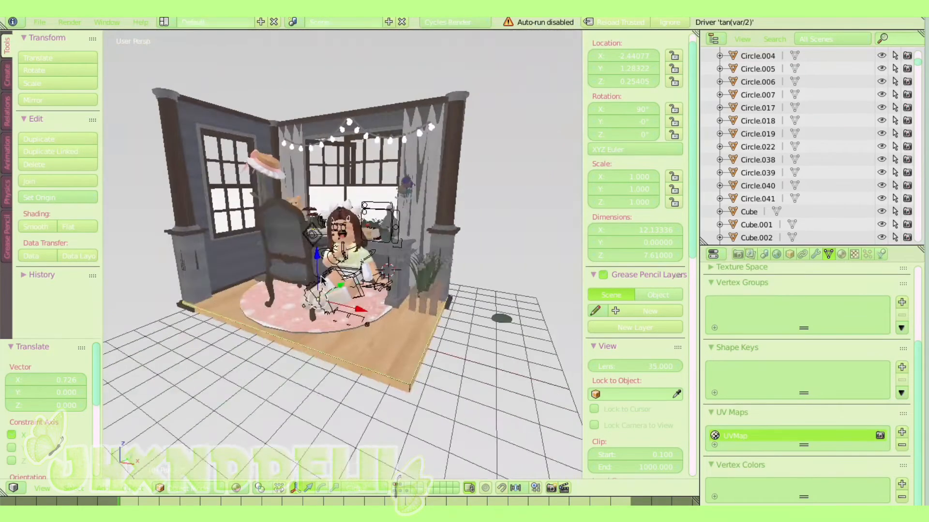
pyautogui.scroll(3, 321, 280)
pyautogui.scroll(-3, 345, 323)
pyautogui.scroll(2, 367, 367)
pyautogui.scroll(-3, 357, 412)
pyautogui.scroll(1, 357, 413)
pyautogui.scroll(2, 404, 404)
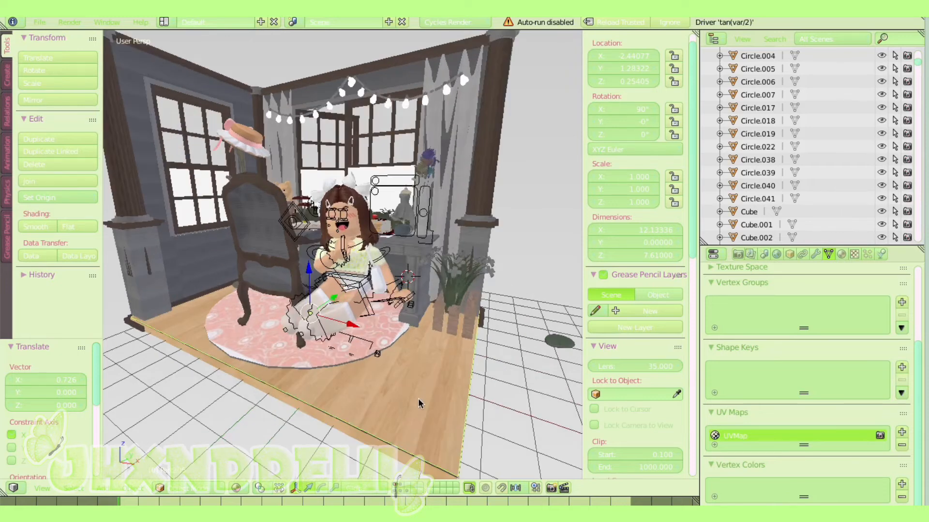
pyautogui.scroll(2, 418, 398)
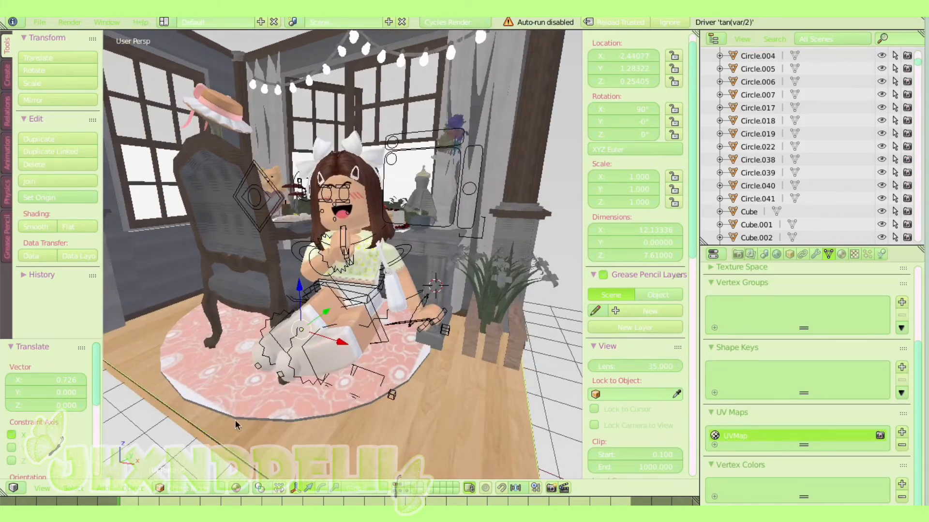
pyautogui.scroll(-2, 357, 312)
pyautogui.moveTo(357, 364); pyautogui.dragTo(341, 440, button='middle')
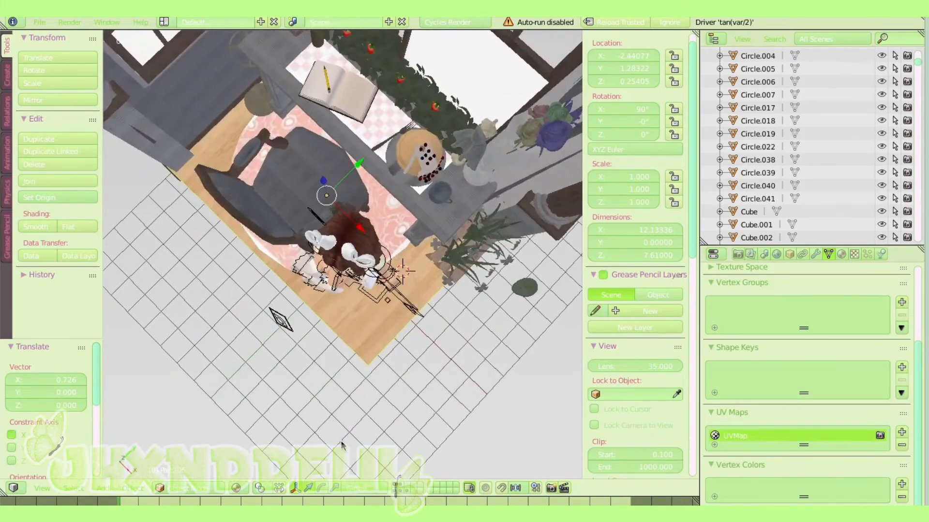
pyautogui.scroll(-3, 341, 440)
pyautogui.scroll(-3, 365, 348)
pyautogui.moveTo(361, 287); pyautogui.dragTo(407, 149, button='middle')
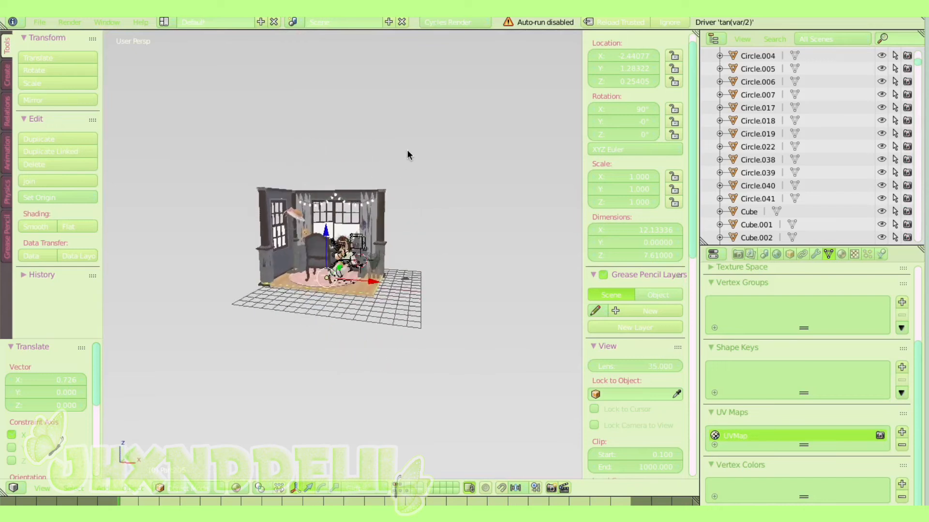
# - Add a camera to the scene and switch the viewport to the camera's view
pyautogui.scroll(4, 381, 295)
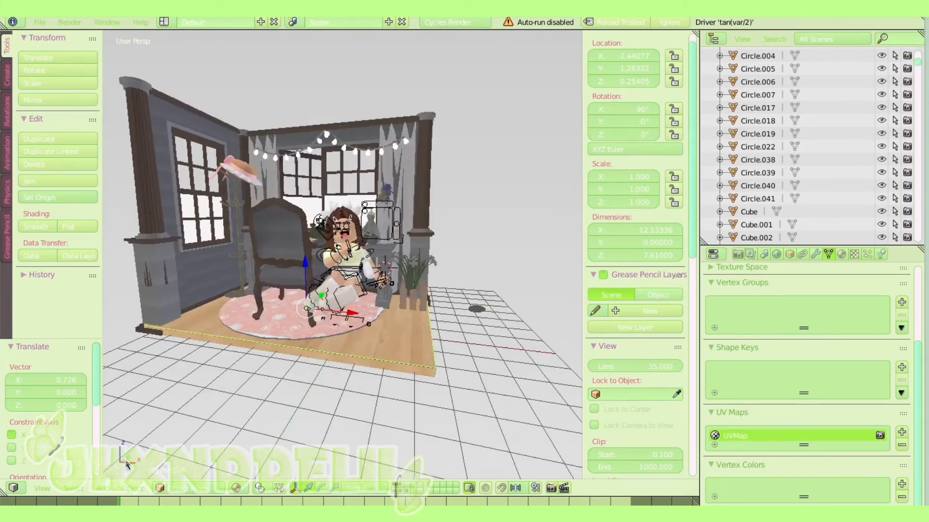
pyautogui.click(103, 492)
pyautogui.click(143, 337)
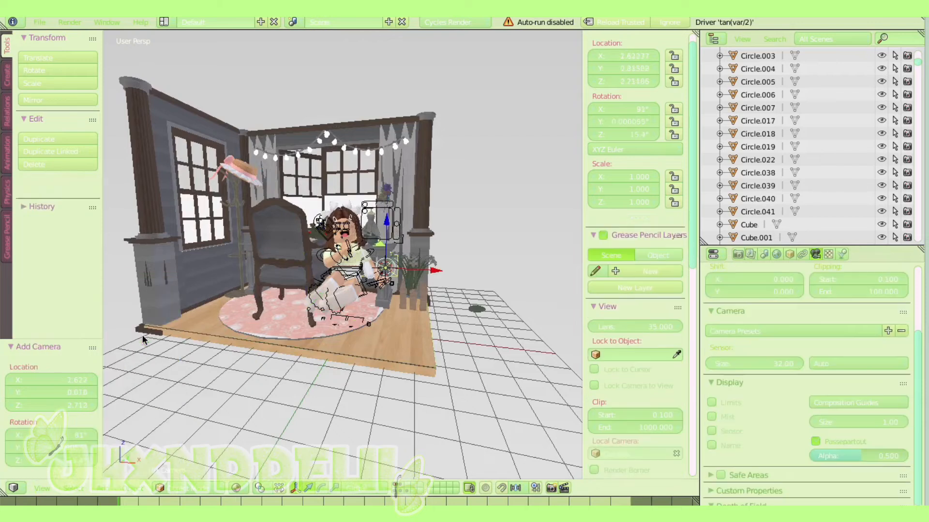
pyautogui.moveTo(414, 358); pyautogui.dragTo(389, 300, button='middle')
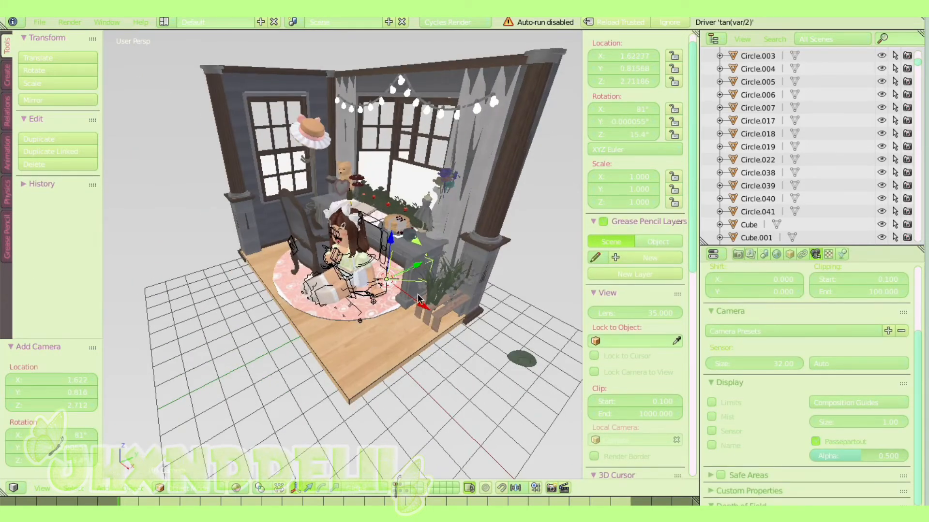
pyautogui.press('KP_0')
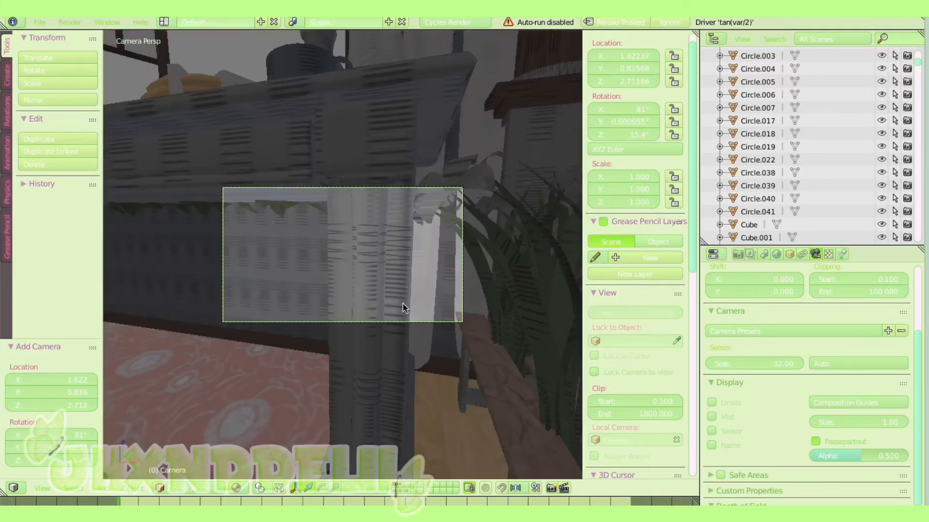
pyautogui.press('KP_0')
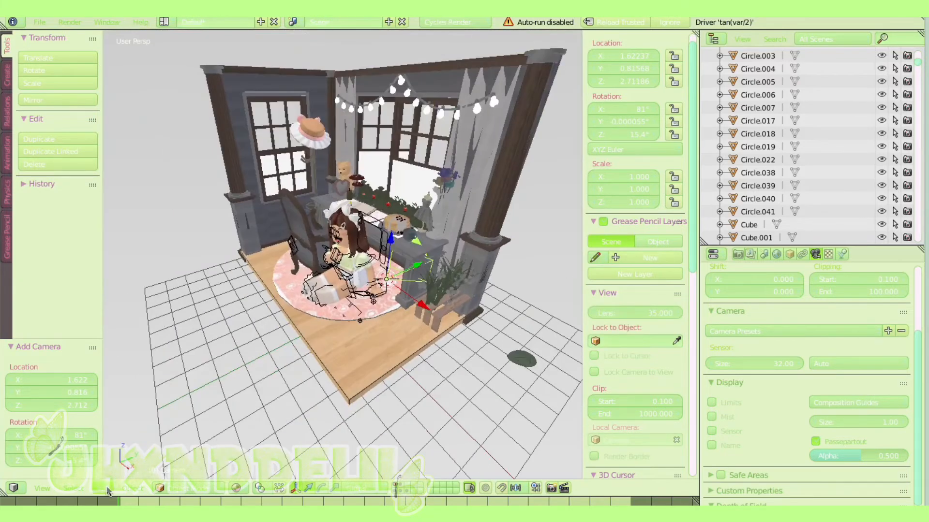
pyautogui.click(42, 488)
pyautogui.click(61, 448)
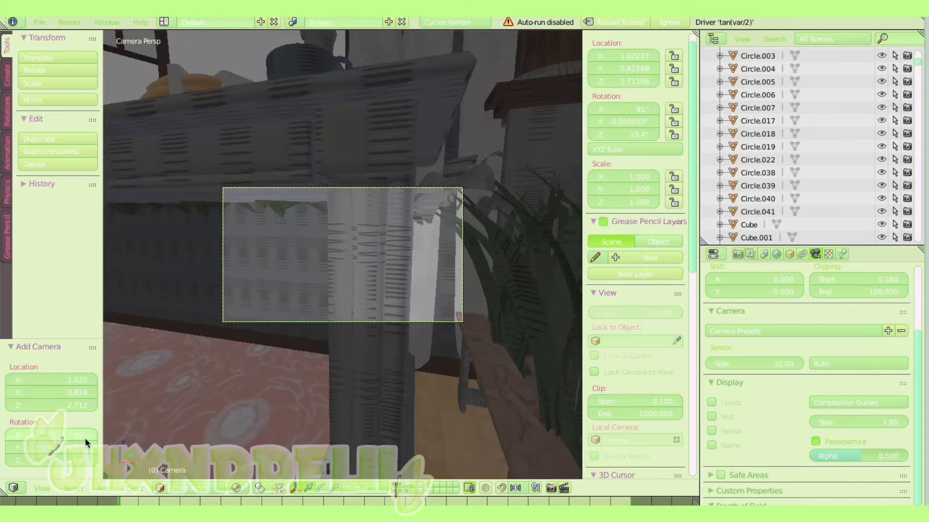
pyautogui.scroll(-2, 301, 371)
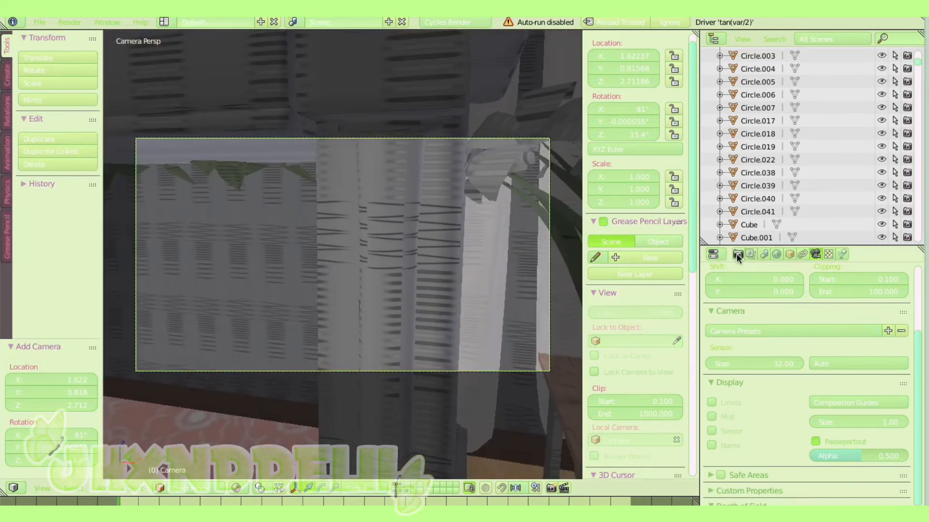
# - Set the horizontal render resolution to 1080 px
pyautogui.click(737, 254)
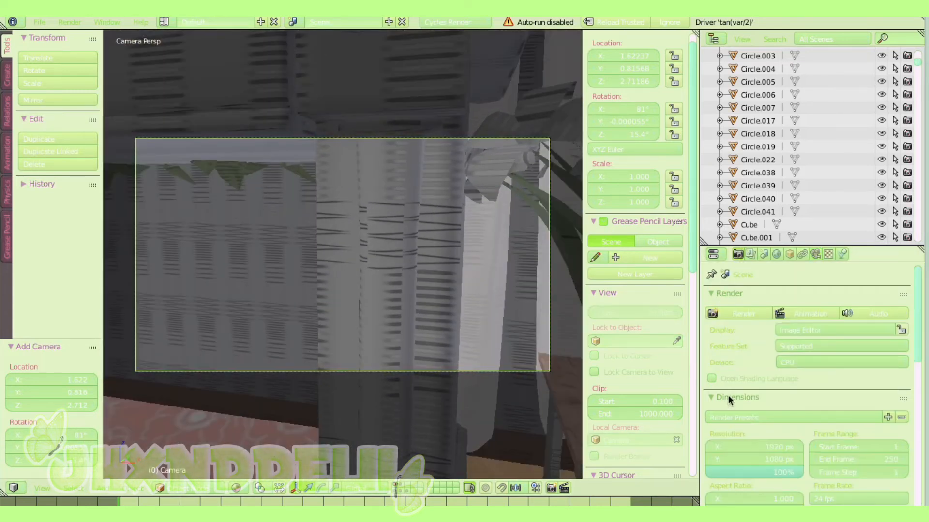
pyautogui.doubleClick(741, 446)
pyautogui.write('1080')
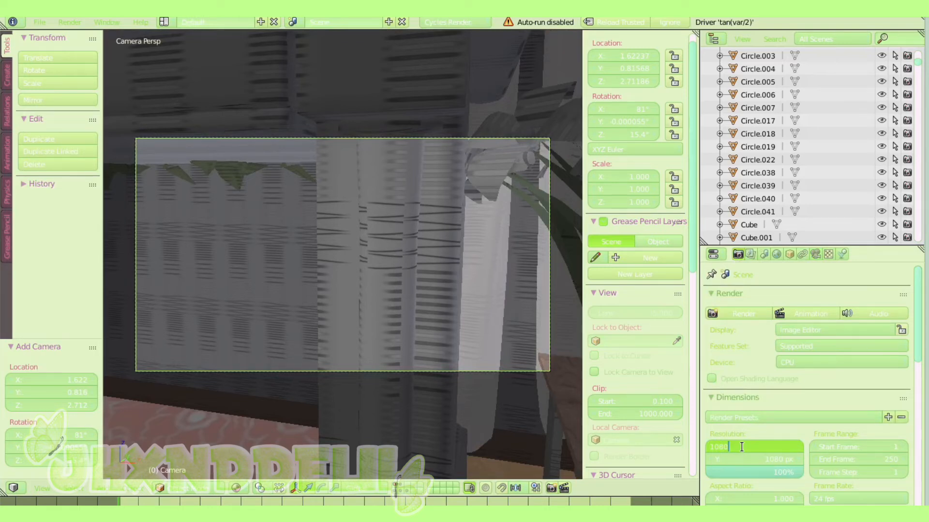
pyautogui.press('Return')
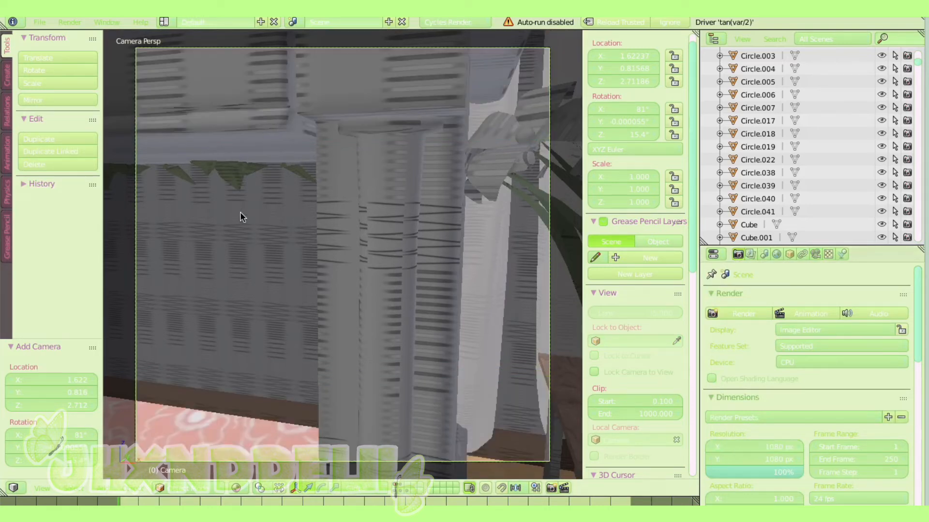
# - Fly the camera back and turn it until the whole seated character is framed from the front
pyautogui.hotkey('shift', 'f')
pyautogui.press('s')
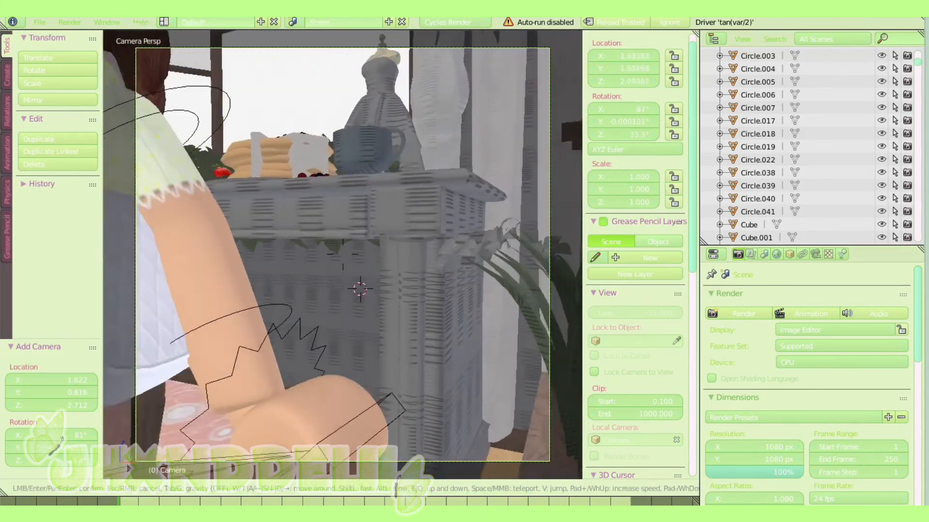
pyautogui.press('s')
pyautogui.press('a')
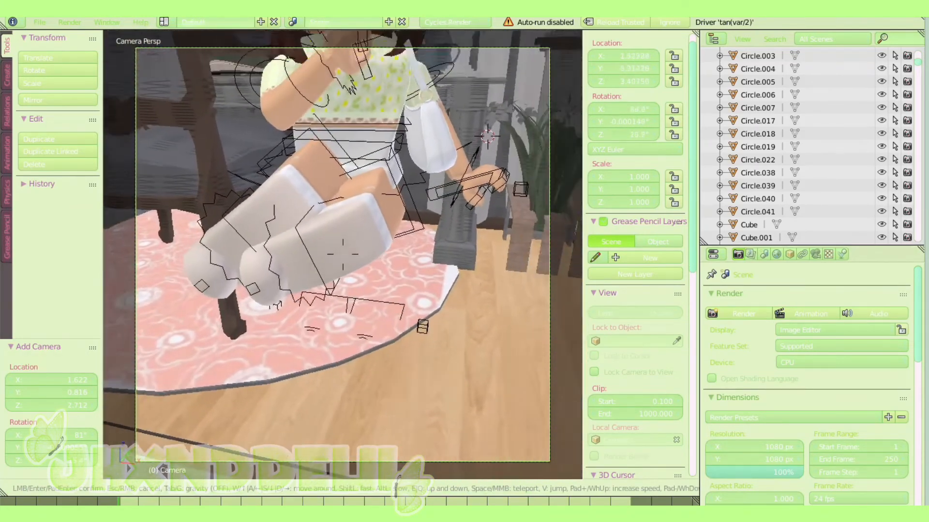
pyautogui.press('s')
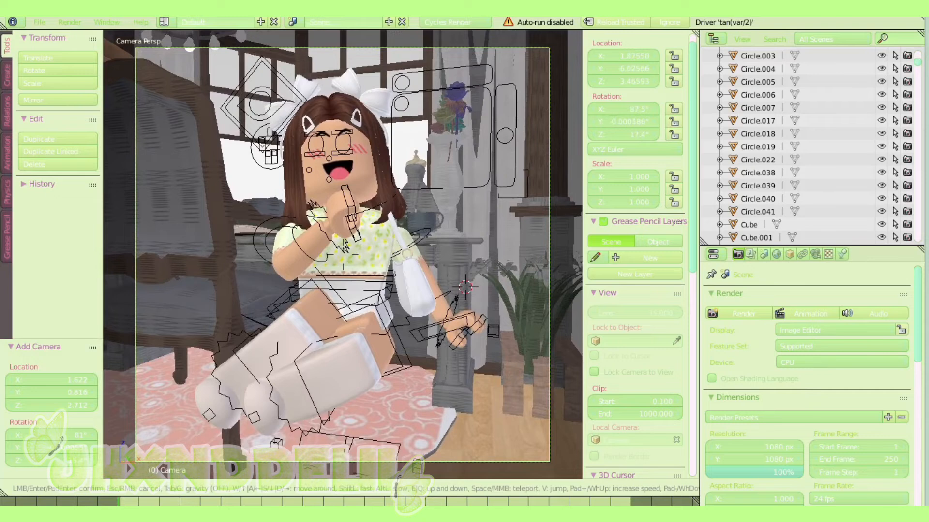
pyautogui.click(344, 259)
# - Refine the camera's position and angle so the character sits centred in the frame with the chair beside her
pyautogui.moveTo(413, 194); pyautogui.dragTo(396, 264, button='middle')
pyautogui.press('KP_0')
pyautogui.hotkey('shift', 'f')
pyautogui.press('w')
pyautogui.click(344, 259)
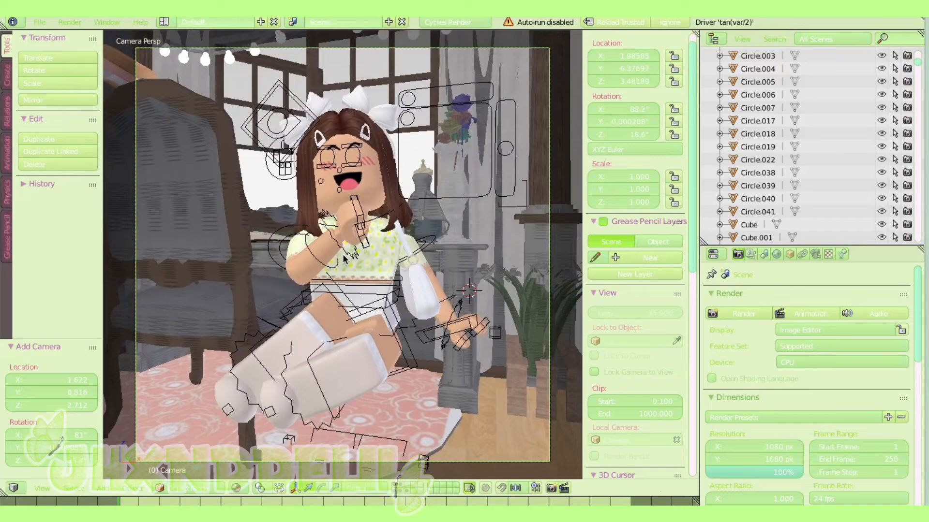
# - Examine the camera's placement relative to the room and character from outside and through the camera
pyautogui.moveTo(160, 239); pyautogui.dragTo(126, 257, button='middle')
pyautogui.scroll(-3, 126, 257)
pyautogui.scroll(1, 128, 258)
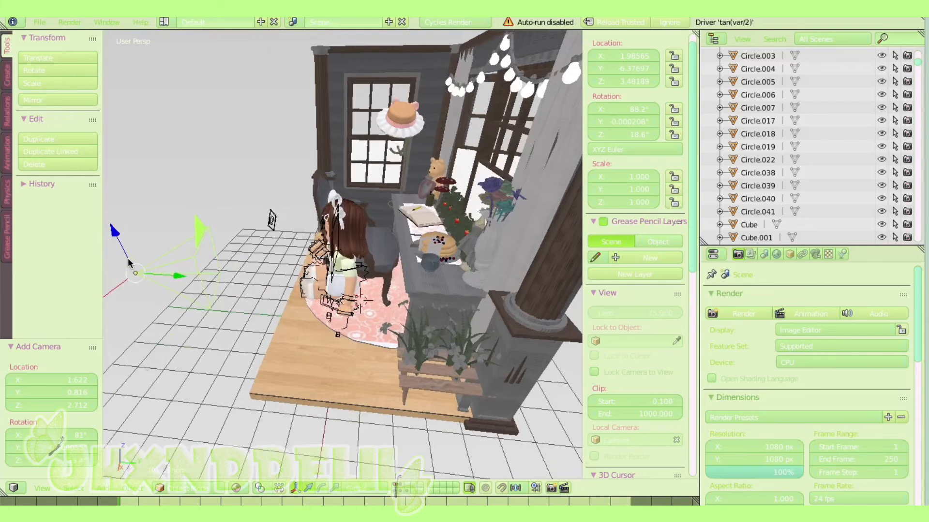
pyautogui.press('KP_0')
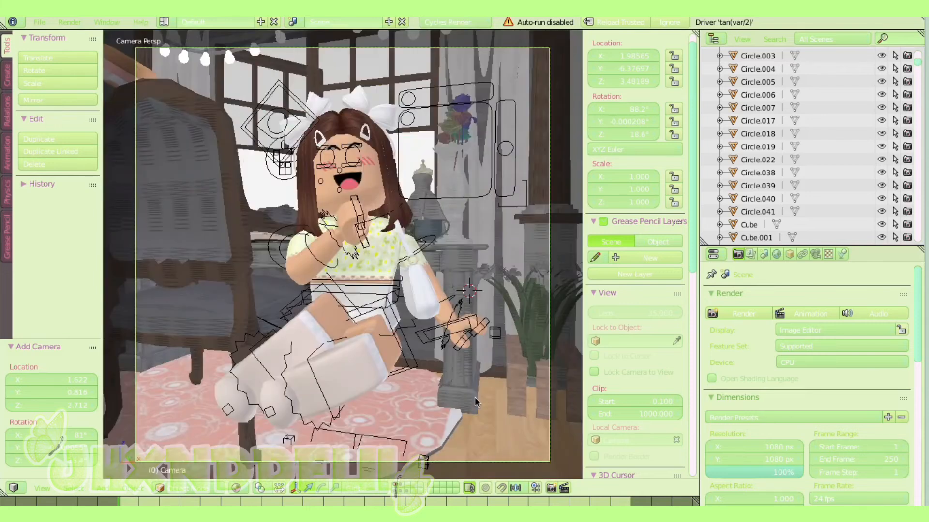
pyautogui.click(750, 255)
pyautogui.rightClick(745, 257)
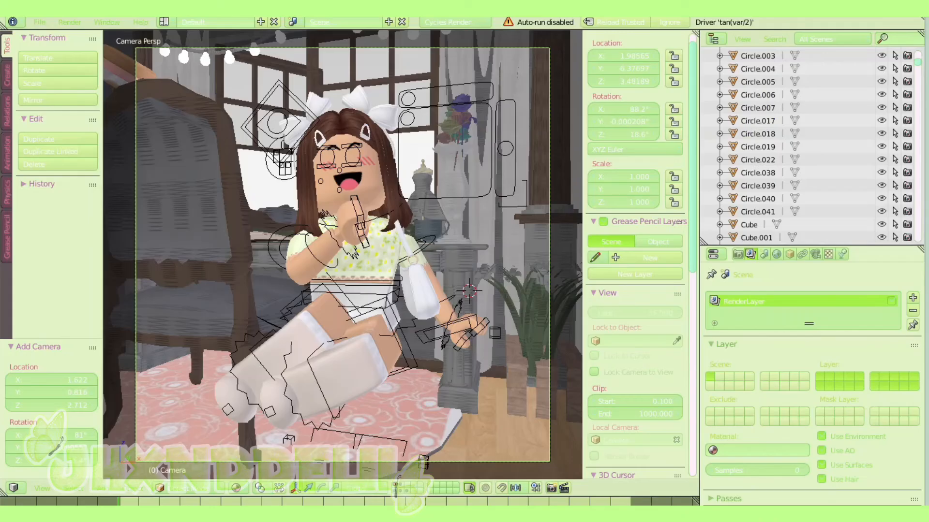
pyautogui.moveTo(382, 260); pyautogui.dragTo(359, 300, button='middle')
pyautogui.scroll(-3, 363, 298)
pyautogui.scroll(3, 363, 298)
pyautogui.scroll(-5, 216, 318)
pyautogui.moveTo(217, 318); pyautogui.dragTo(245, 320, button='middle')
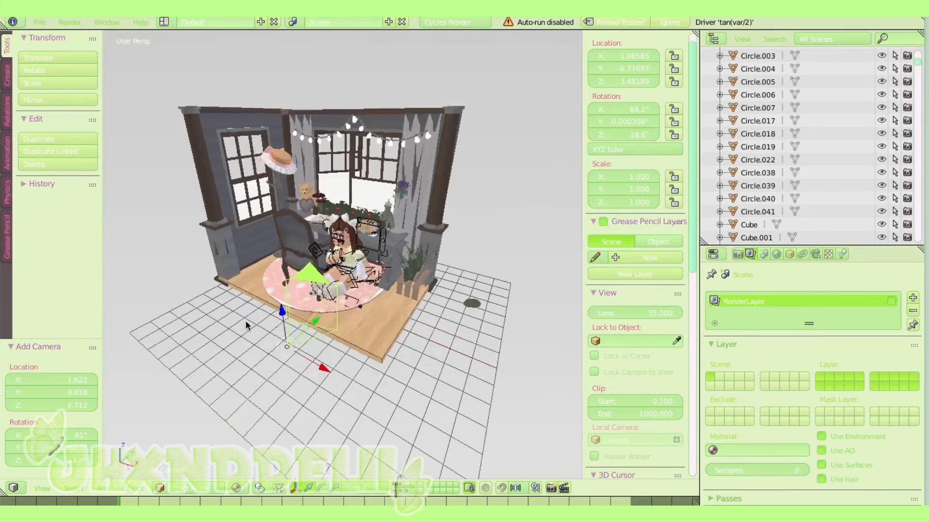
pyautogui.scroll(5, 245, 321)
# - Enable ambient occlusion for the world and set its factor to 0.66
pyautogui.click(777, 253)
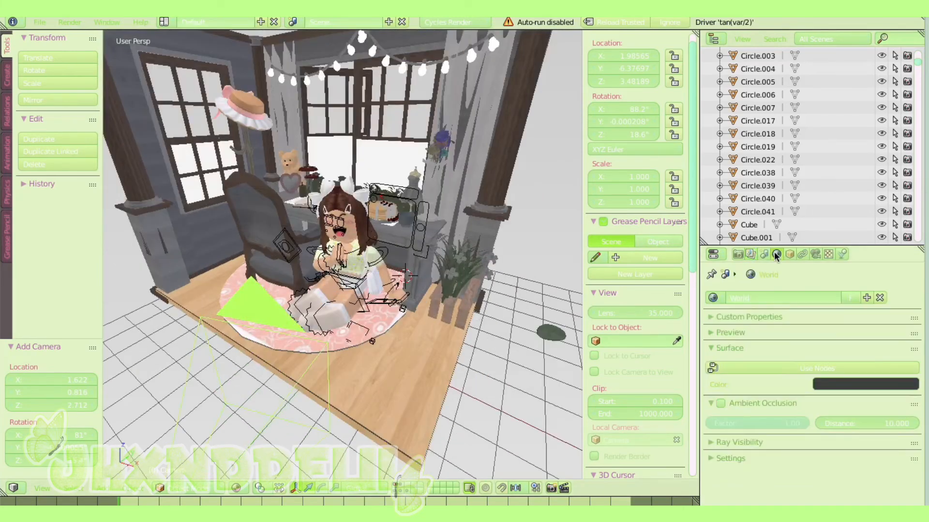
pyautogui.click(720, 403)
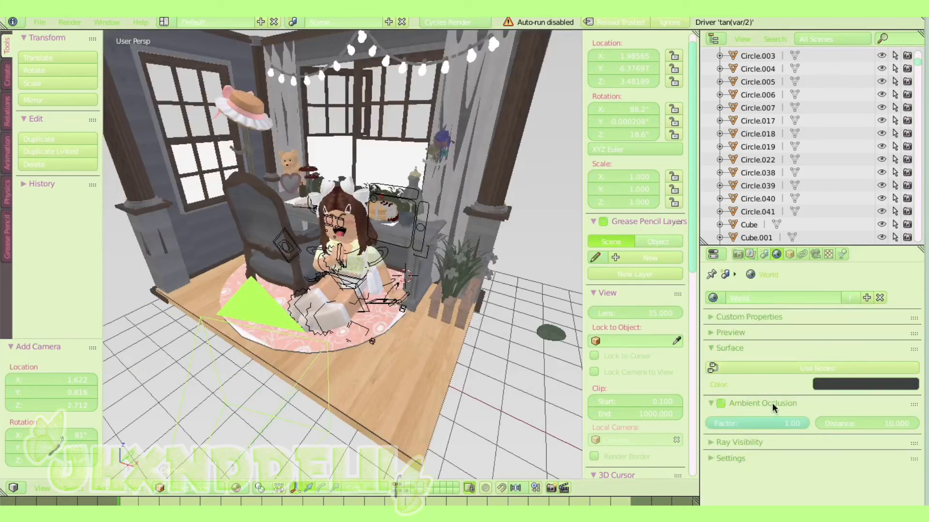
pyautogui.click(792, 425)
pyautogui.write('0')
pyautogui.press('Return')
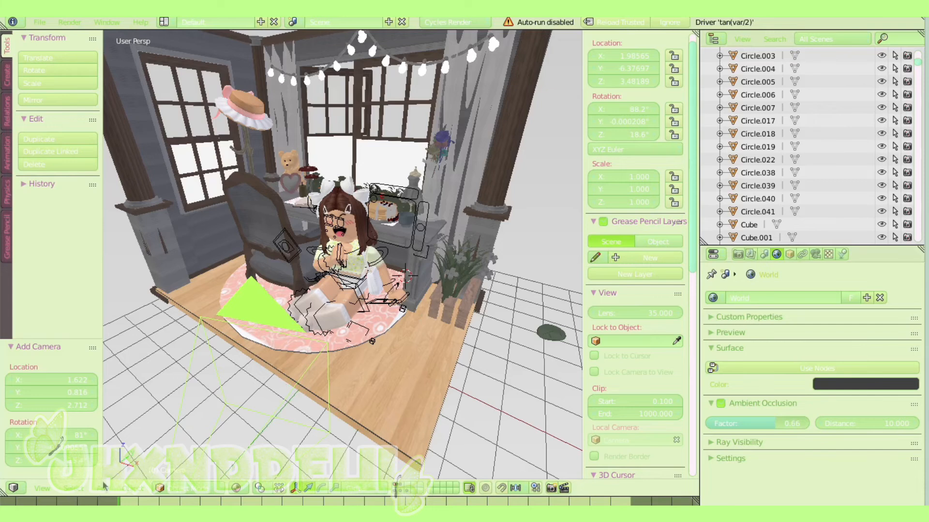
# - Add a Hemi lamp to the scene
pyautogui.scroll(-5, 218, 421)
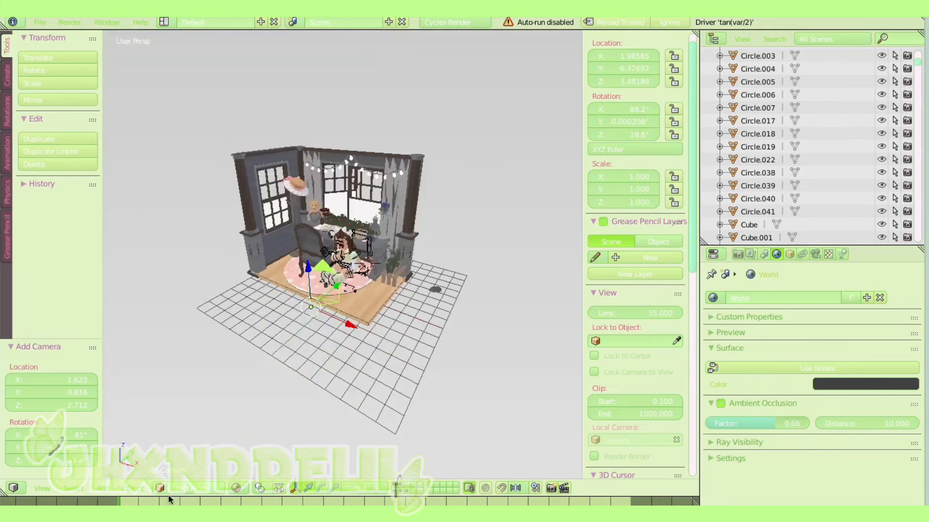
pyautogui.click(103, 489)
pyautogui.moveTo(140, 327)
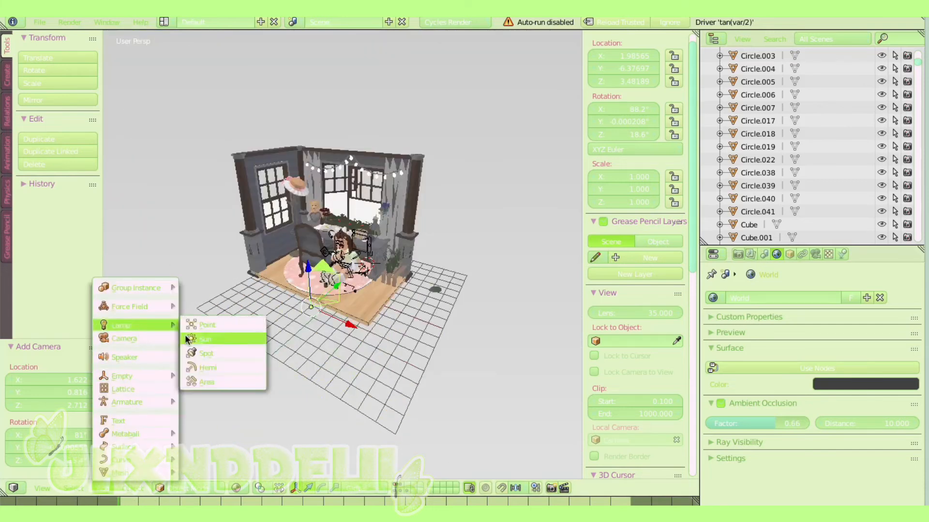
pyautogui.click(221, 368)
pyautogui.scroll(-2, 347, 311)
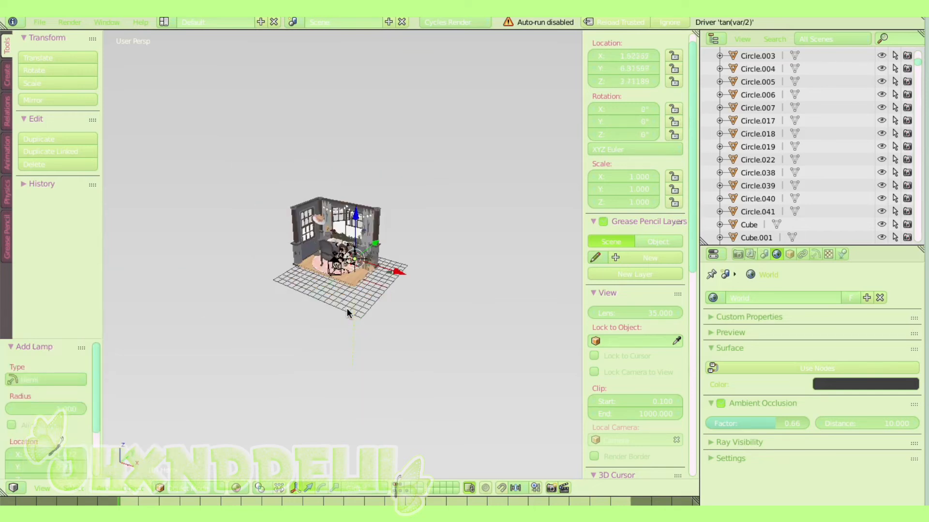
# - Move the Hemi lamp out in front of the room and above the camera, to about X 3.73, Y -5.89, Z 5.77
pyautogui.scroll(4, 347, 307)
pyautogui.press('g')
pyautogui.press('y')
pyautogui.click(350, 317)
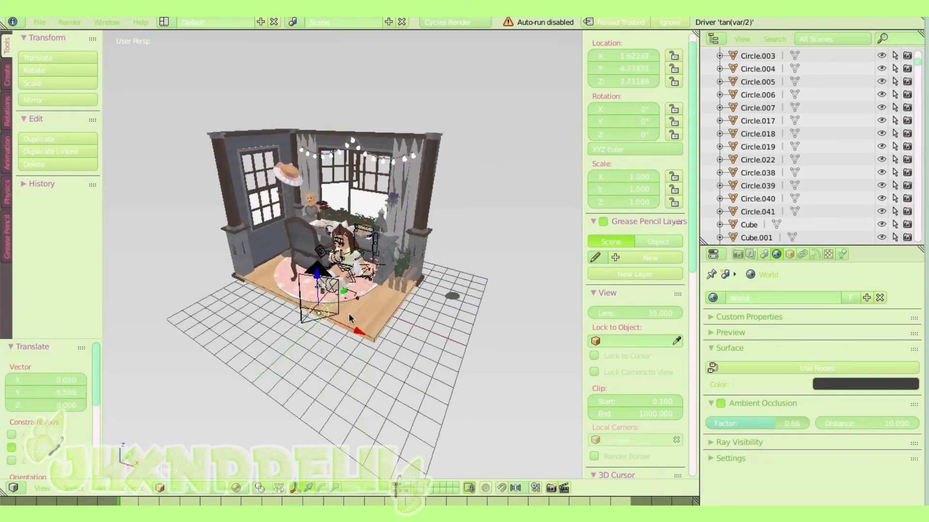
pyautogui.moveTo(356, 331); pyautogui.dragTo(373, 334)
pyautogui.moveTo(330, 279); pyautogui.dragTo(333, 223)
pyautogui.moveTo(343, 254); pyautogui.dragTo(377, 285)
pyautogui.moveTo(374, 268); pyautogui.dragTo(371, 306, button='middle')
pyautogui.moveTo(390, 399); pyautogui.dragTo(480, 344, button='middle')
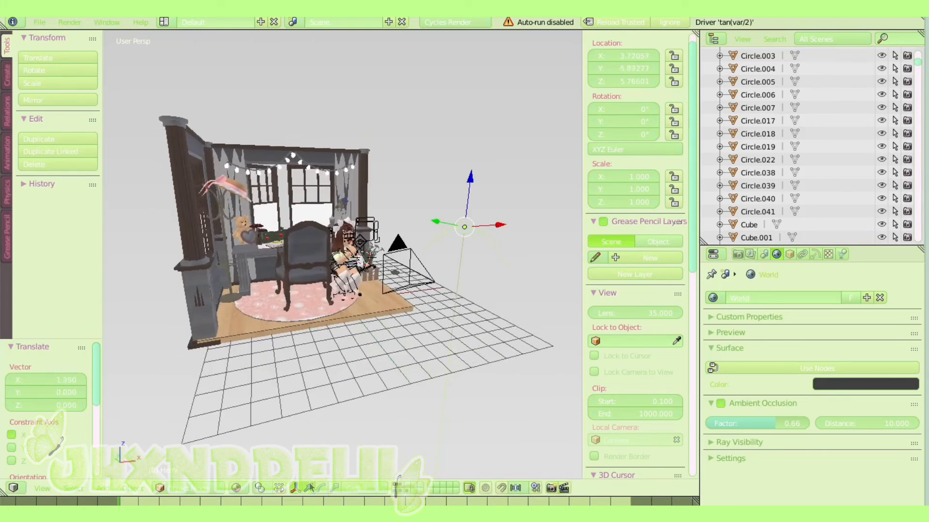
# - Rotate the Hemi lamp towards the character, to about 69.4° on X and 31.9° on Z
pyautogui.click(321, 487)
pyautogui.moveTo(500, 215); pyautogui.dragTo(536, 358)
pyautogui.moveTo(448, 248); pyautogui.dragTo(437, 248)
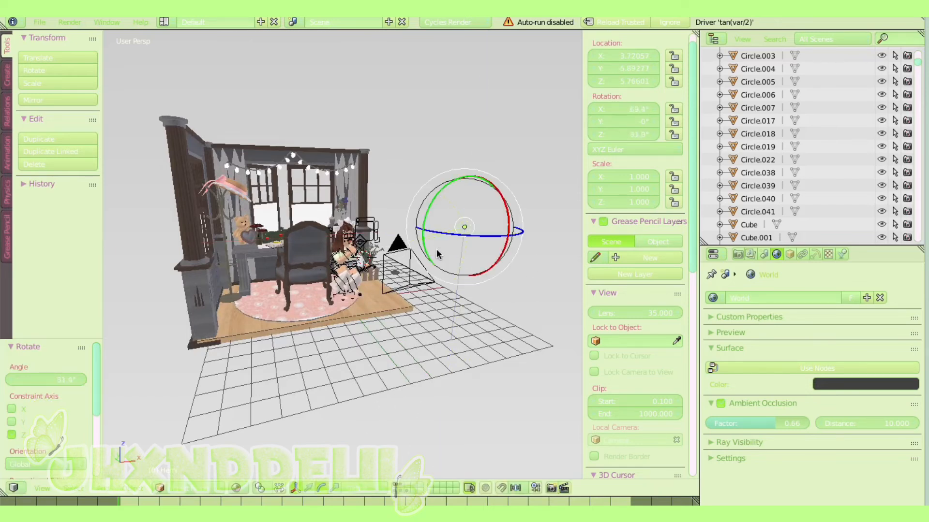
# - Preview the lamp's lighting through the camera in Rendered shading and return to the textured display
pyautogui.press('KP_0')
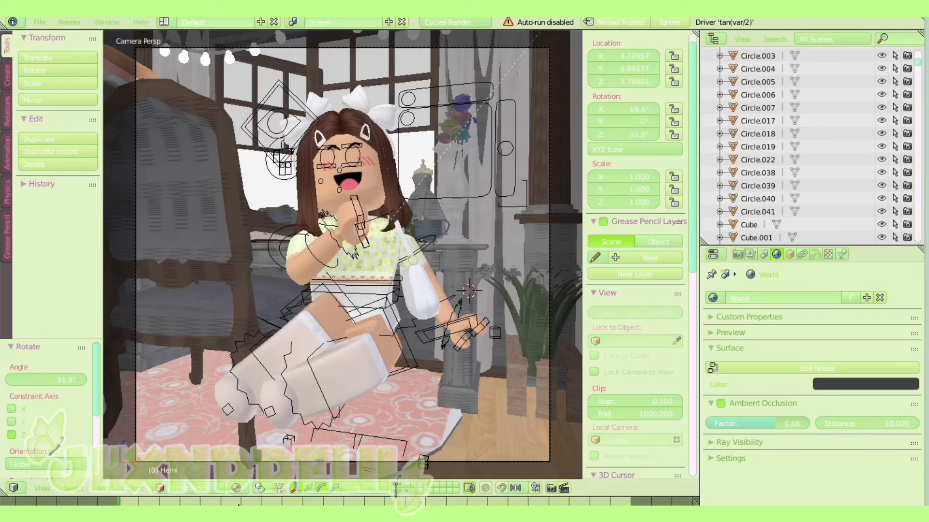
pyautogui.click(235, 488)
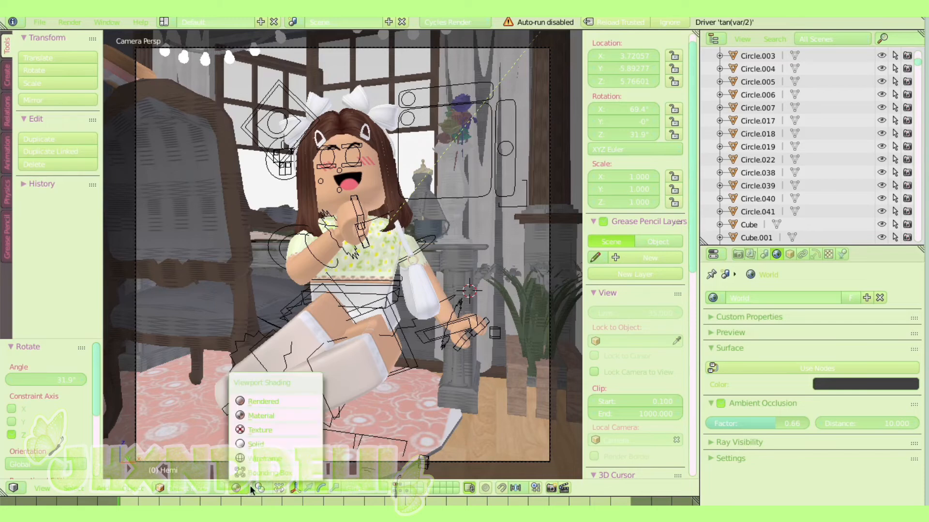
pyautogui.click(297, 401)
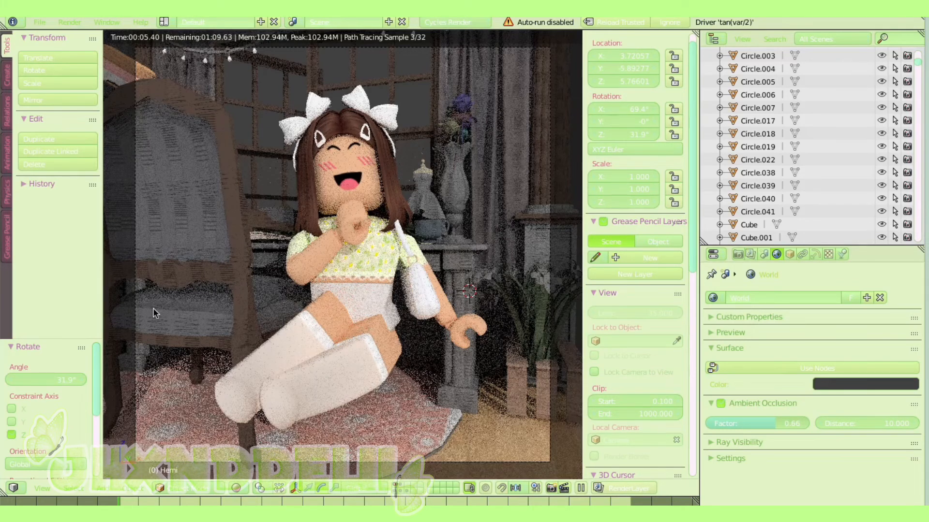
pyautogui.hotkey('shift', 'z')
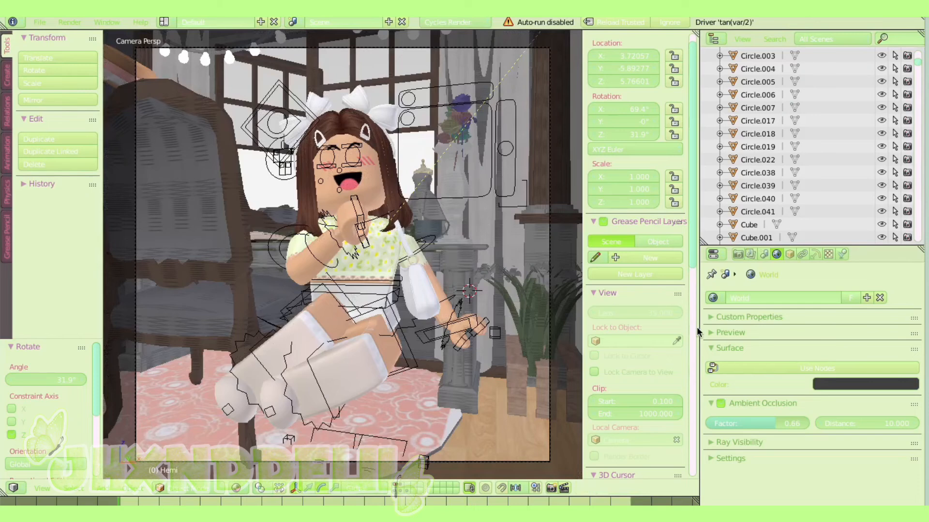
# - Tint the Hemi lamp's colour a very pale pink and adjust its strength with the viewport in Rendered shading
pyautogui.click(816, 254)
pyautogui.click(236, 488)
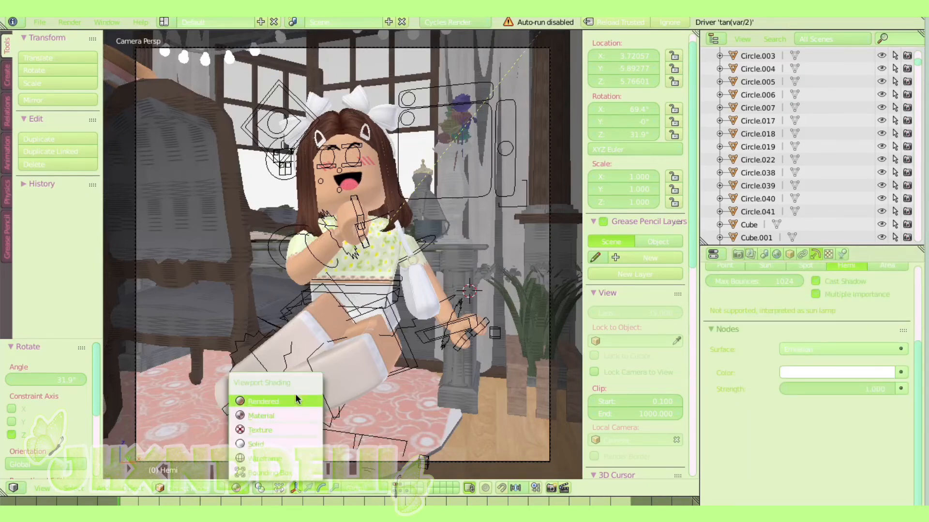
pyautogui.click(306, 401)
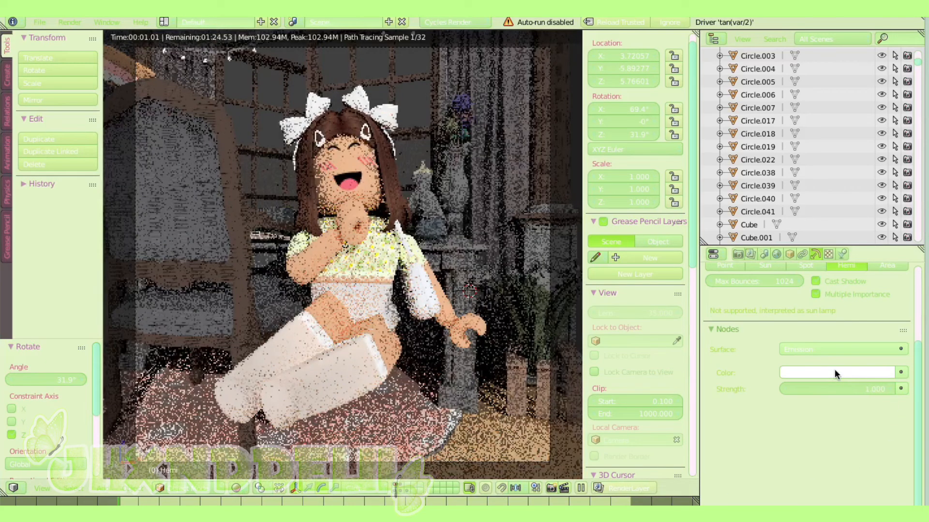
pyautogui.click(835, 372)
pyautogui.moveTo(826, 241); pyautogui.dragTo(827, 235)
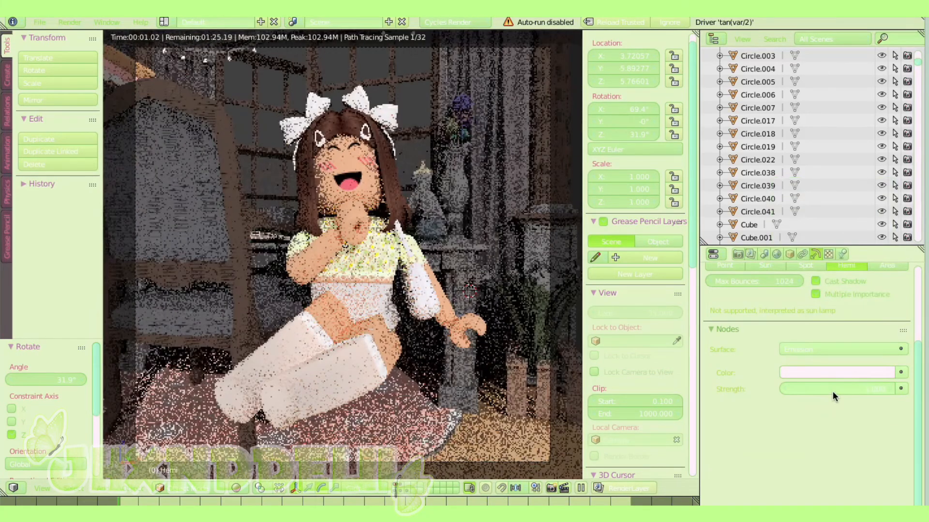
pyautogui.click(833, 390)
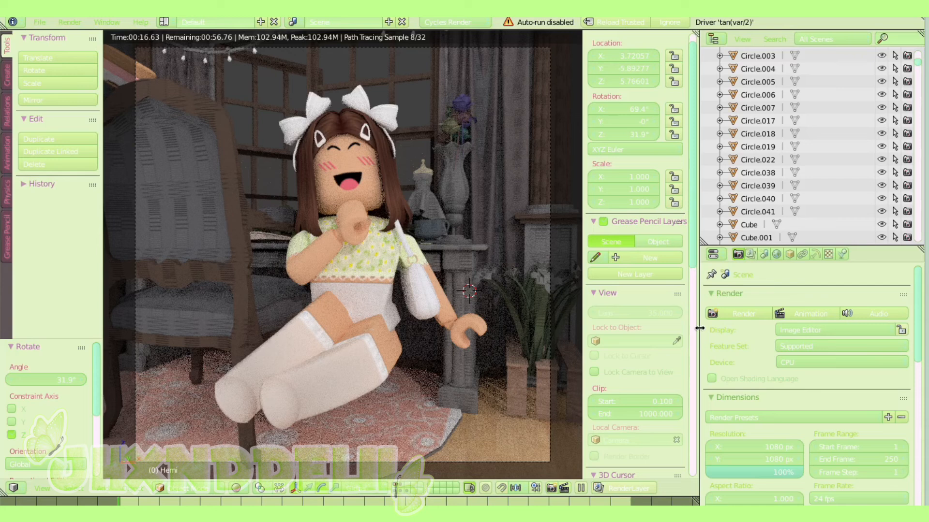
# - Light the world with kloofendal_48d_partly_cloudy_4k.hdr as an environment texture at strength 0.8
pyautogui.click(776, 254)
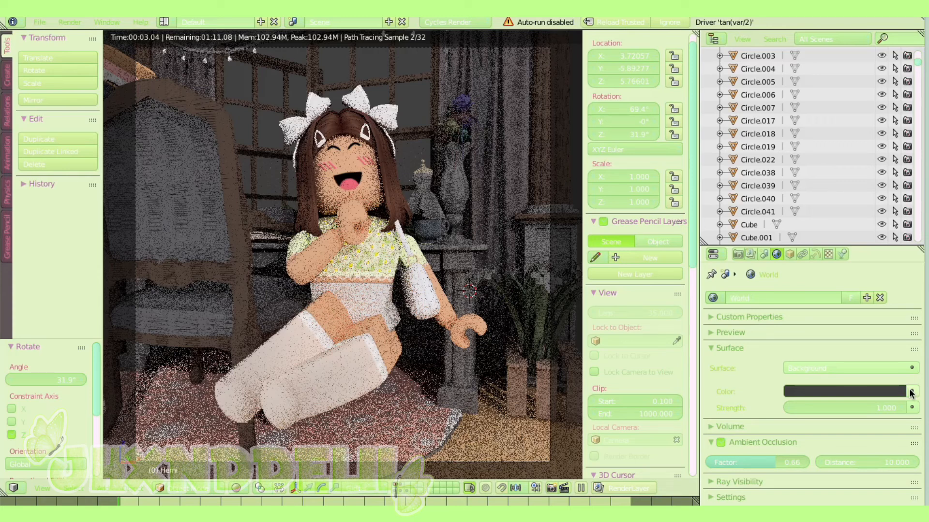
pyautogui.click(95, 170)
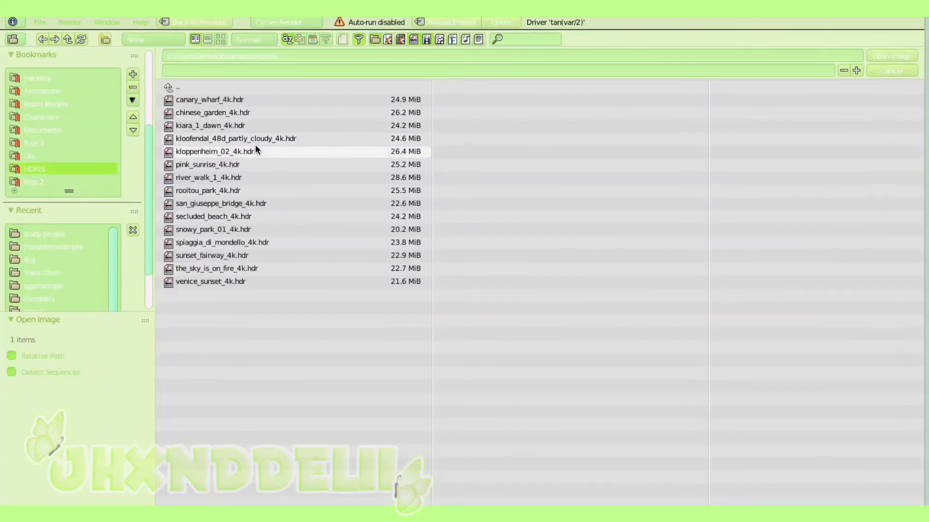
pyautogui.click(268, 135)
pyautogui.doubleClick(269, 136)
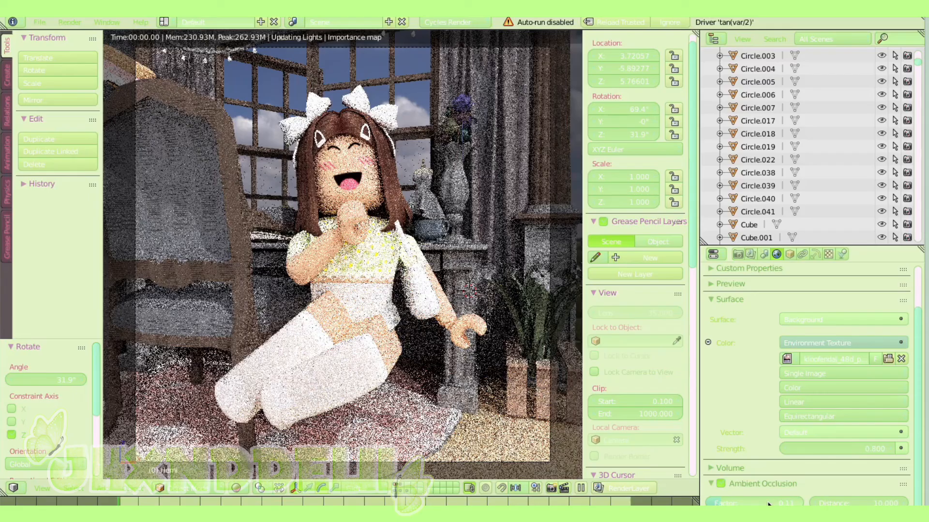
# - Save the project as examplegfx.blend in the example folder of the Rigs 2 projects
pyautogui.hotkey('ctrl', 'shift', 's')
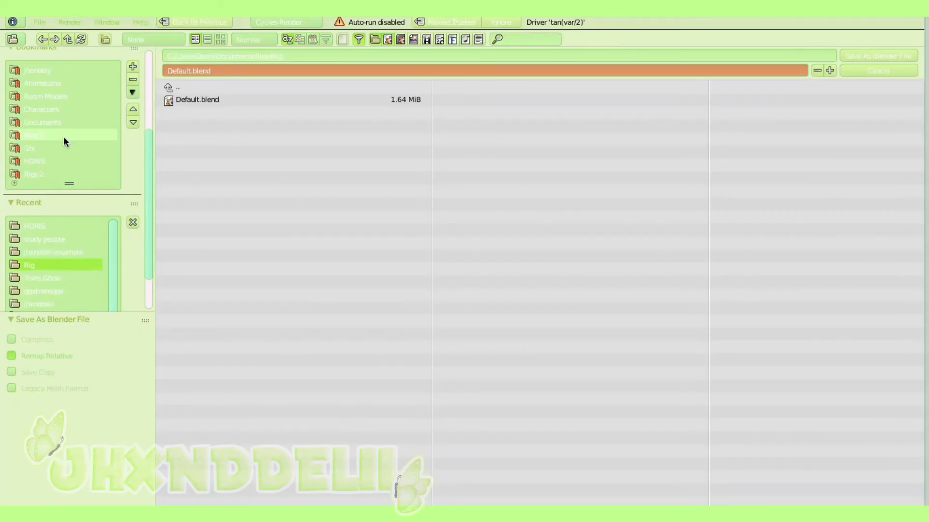
pyautogui.click(218, 72)
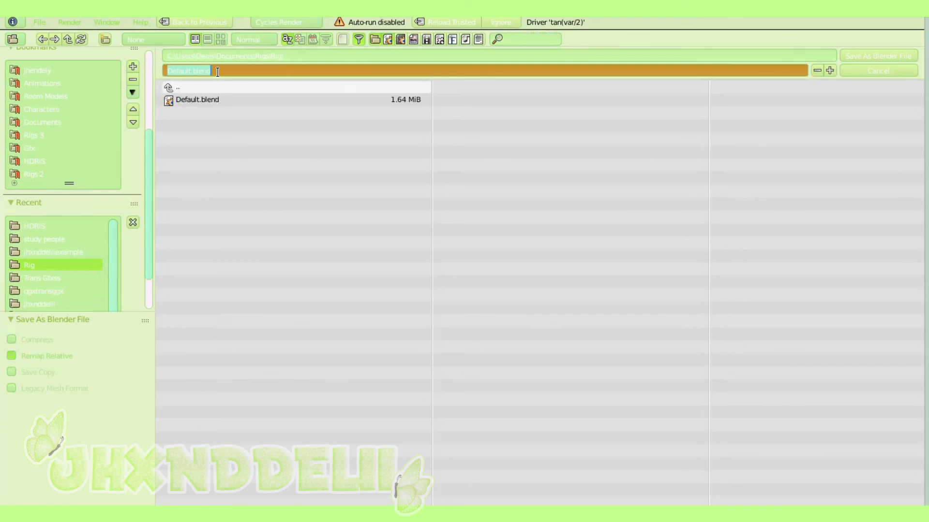
pyautogui.write('examplegfx')
pyautogui.press('Return')
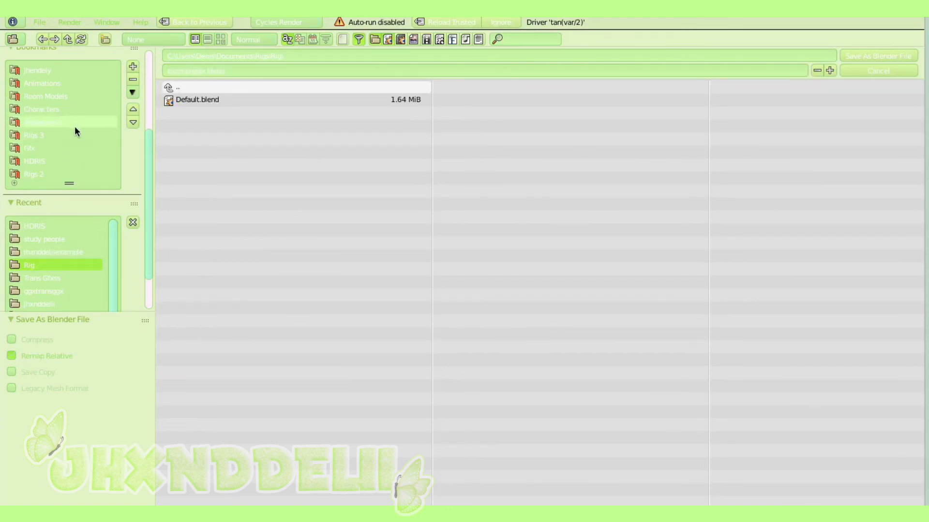
pyautogui.scroll(-3, 55, 151)
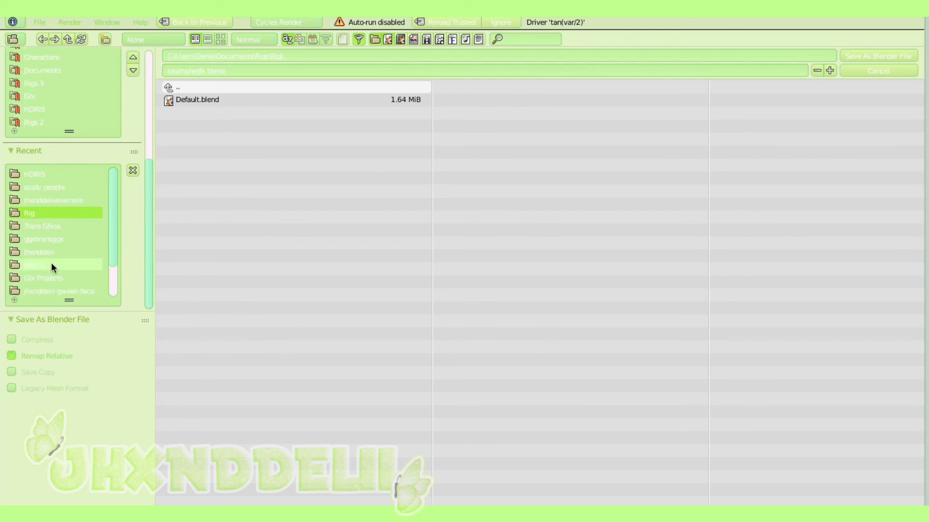
pyautogui.click(67, 124)
pyautogui.click(196, 101)
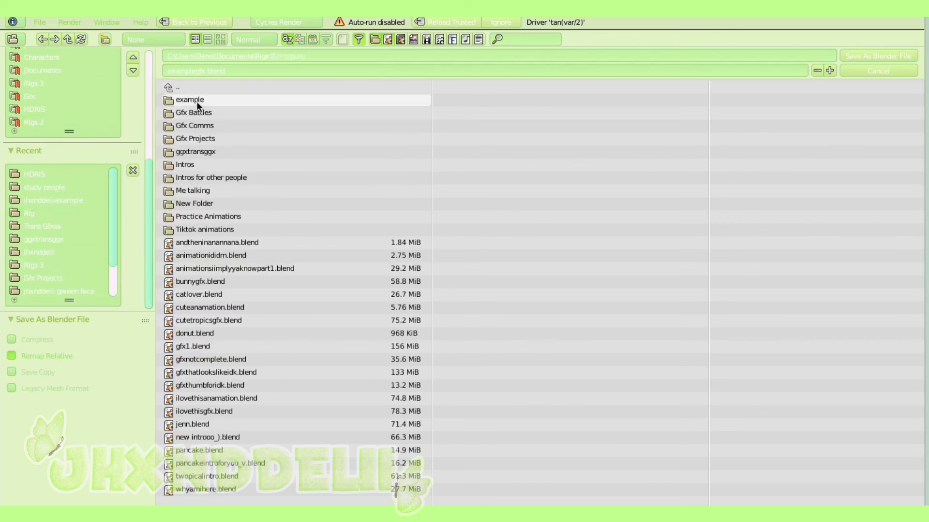
pyautogui.click(195, 99)
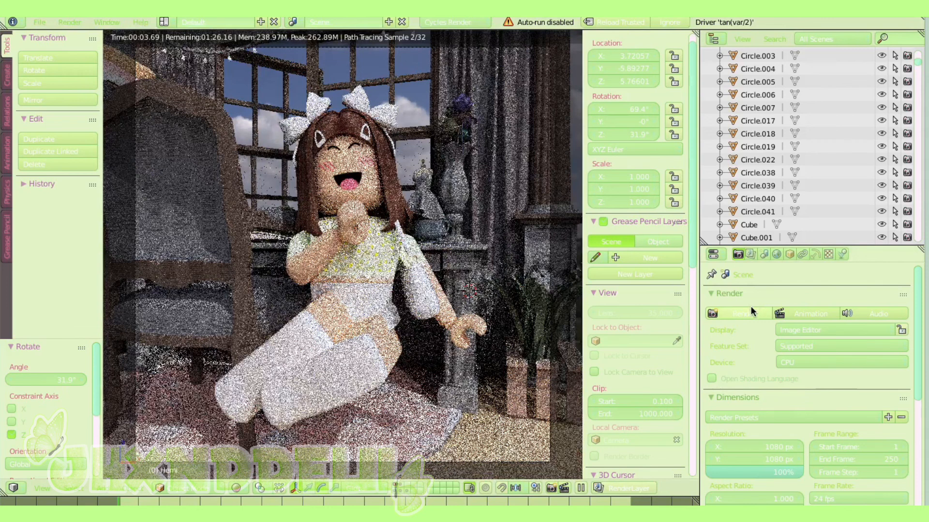
# - Render the scene and save the resulting image in the example folder under the name ygyugil
pyautogui.click(752, 311)
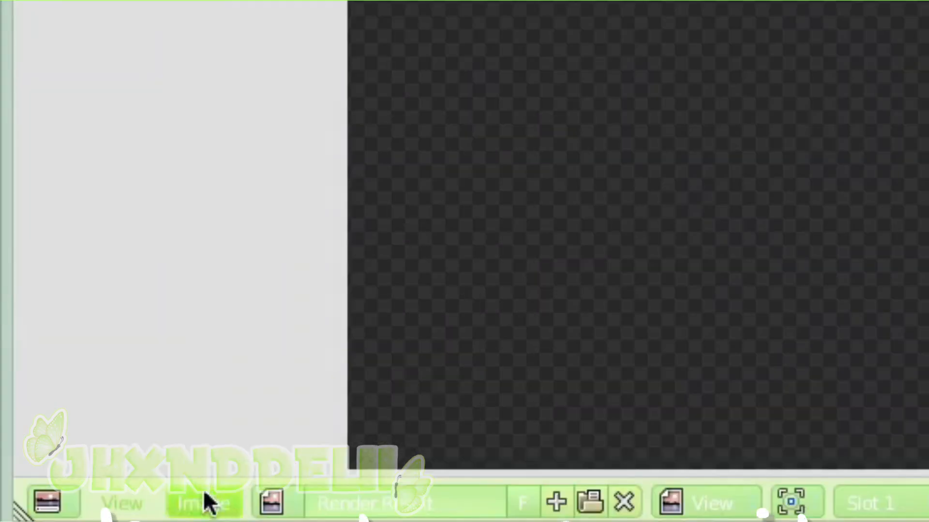
pyautogui.click(203, 503)
pyautogui.click(364, 296)
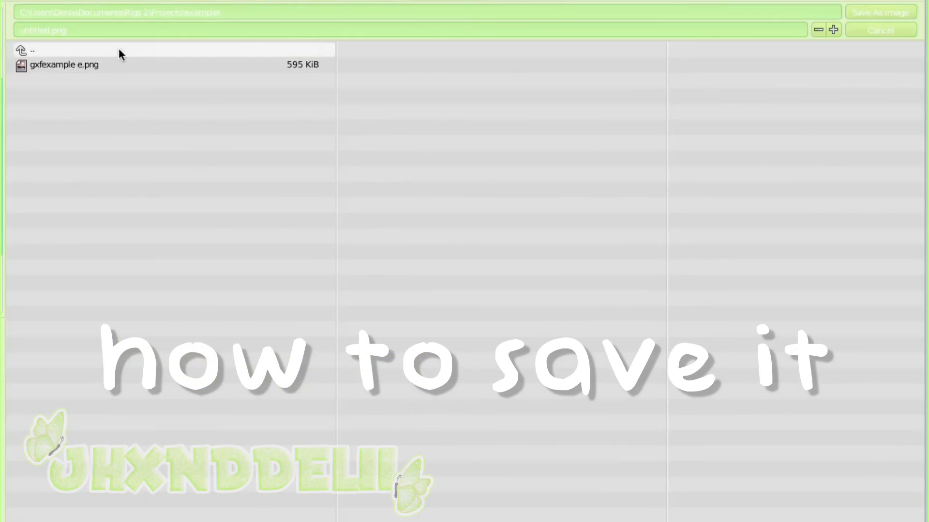
pyautogui.click(120, 30)
pyautogui.write('ygyugil')
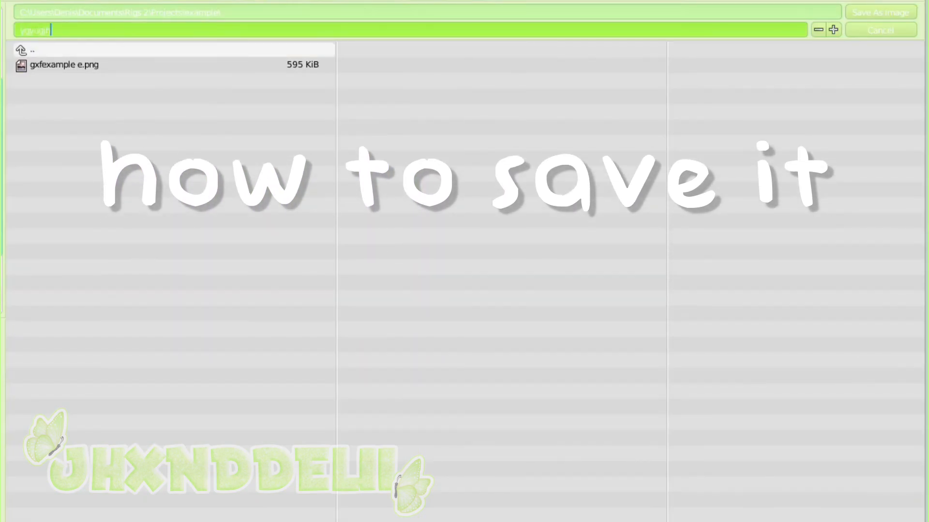
pyautogui.press('Return')
pyautogui.click(106, 342)
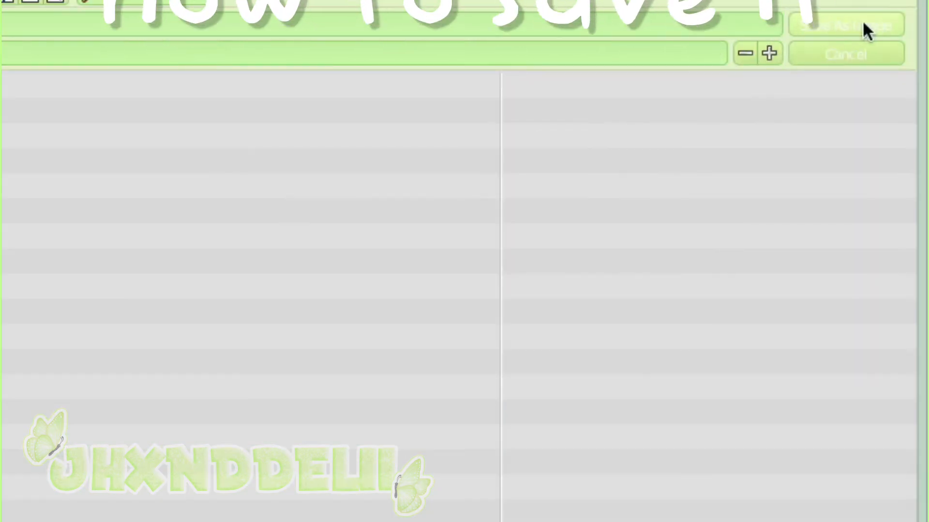